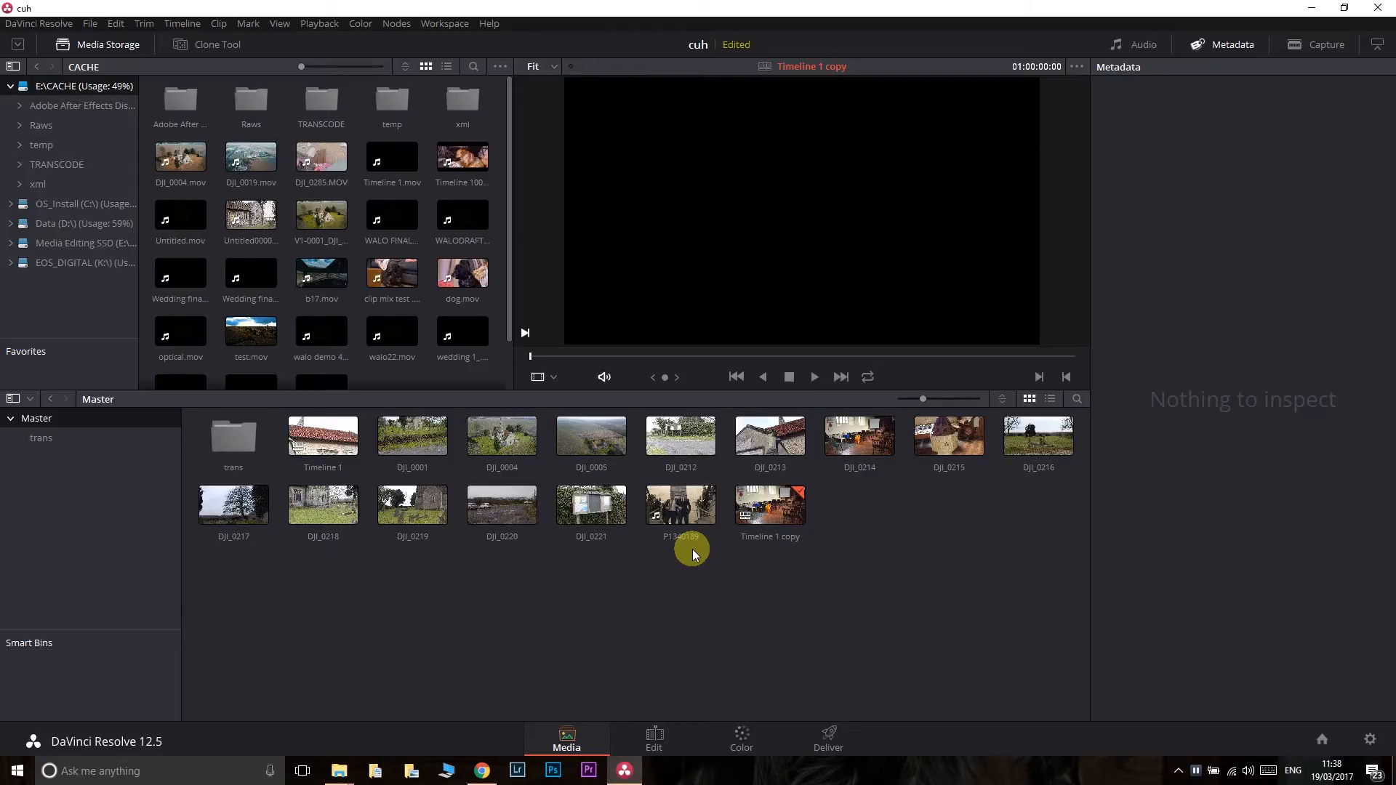
- Load the DJI_0001 clip into the viewer, play it back and stop it
click(399, 439)
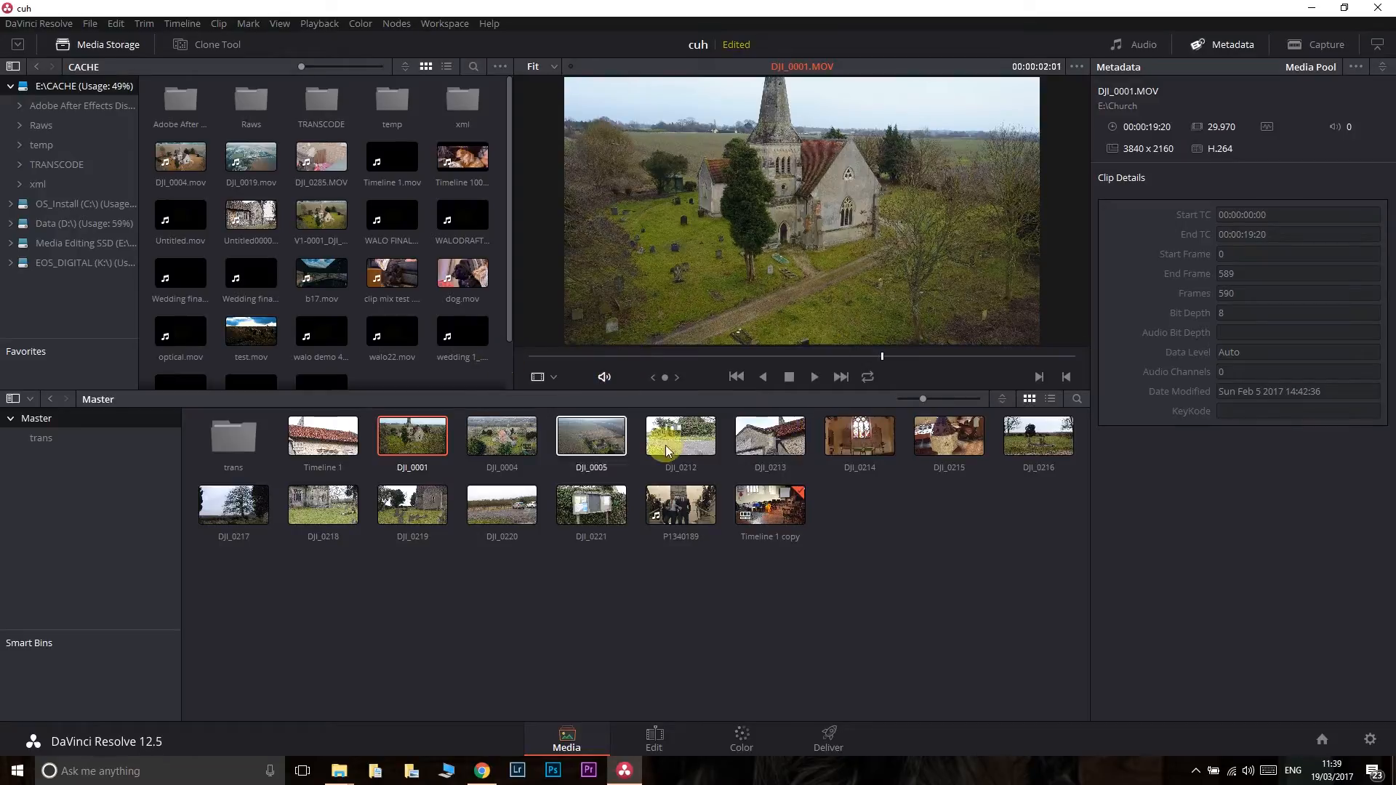
click(813, 378)
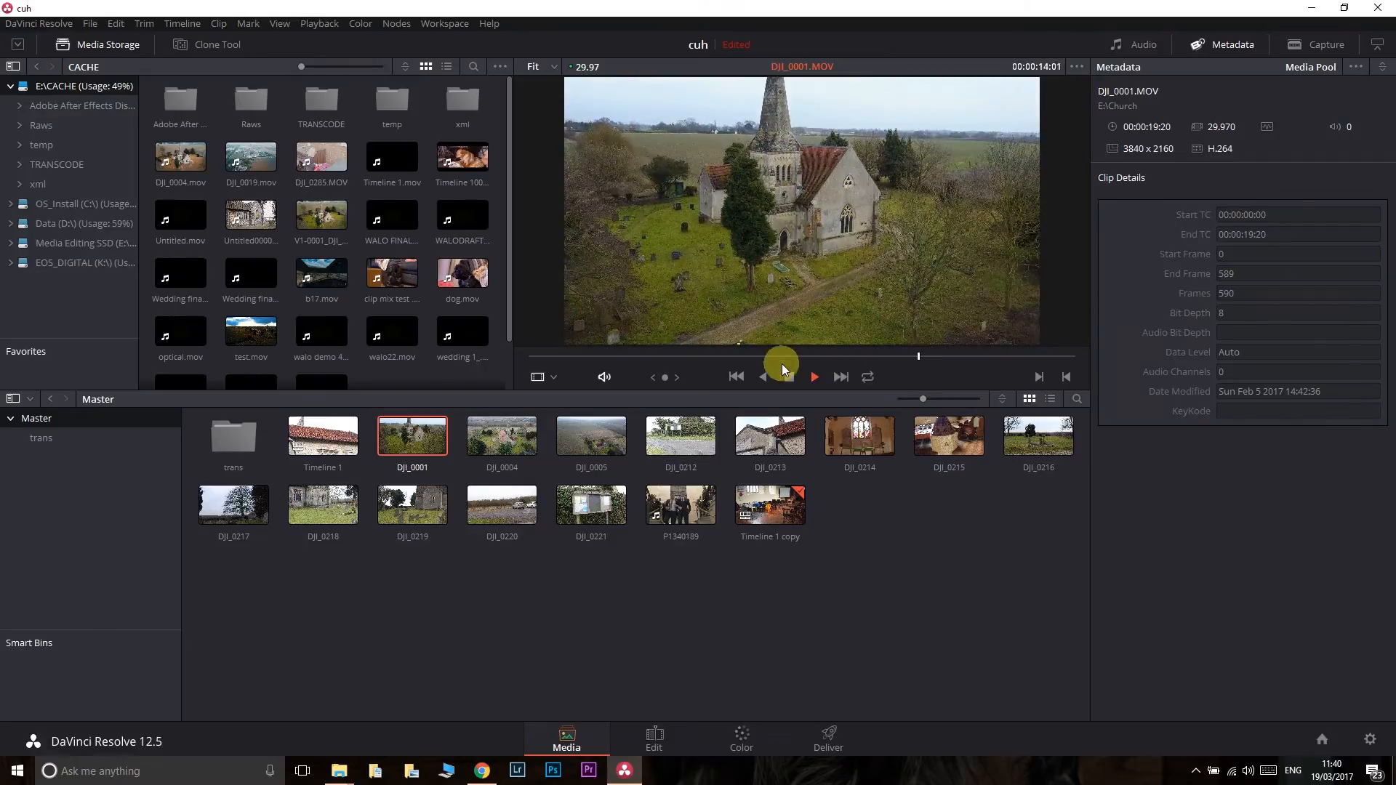
click(791, 377)
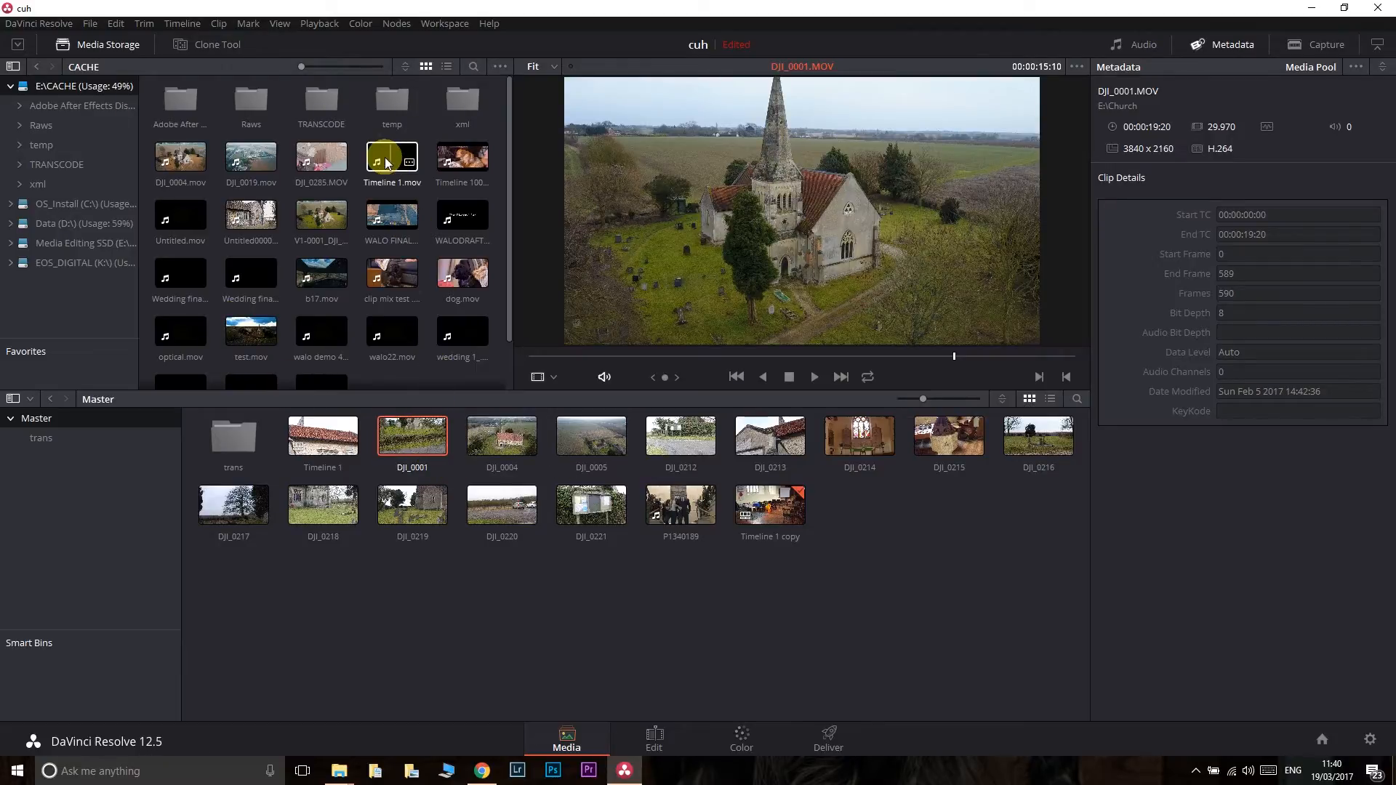
- Review the project's Master Project Settings and the Optimized Media section of General Options, and close the settings without saving
click(91, 24)
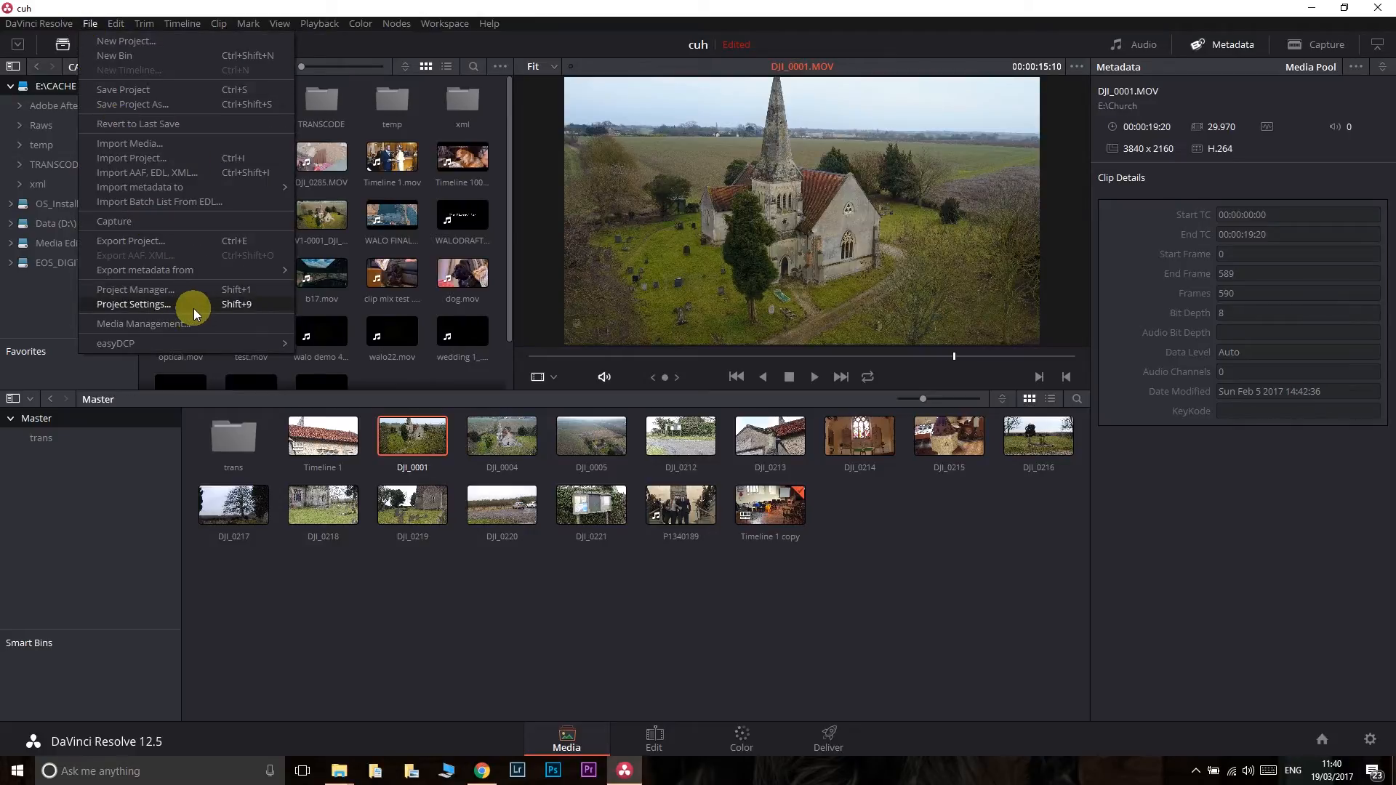
click(193, 309)
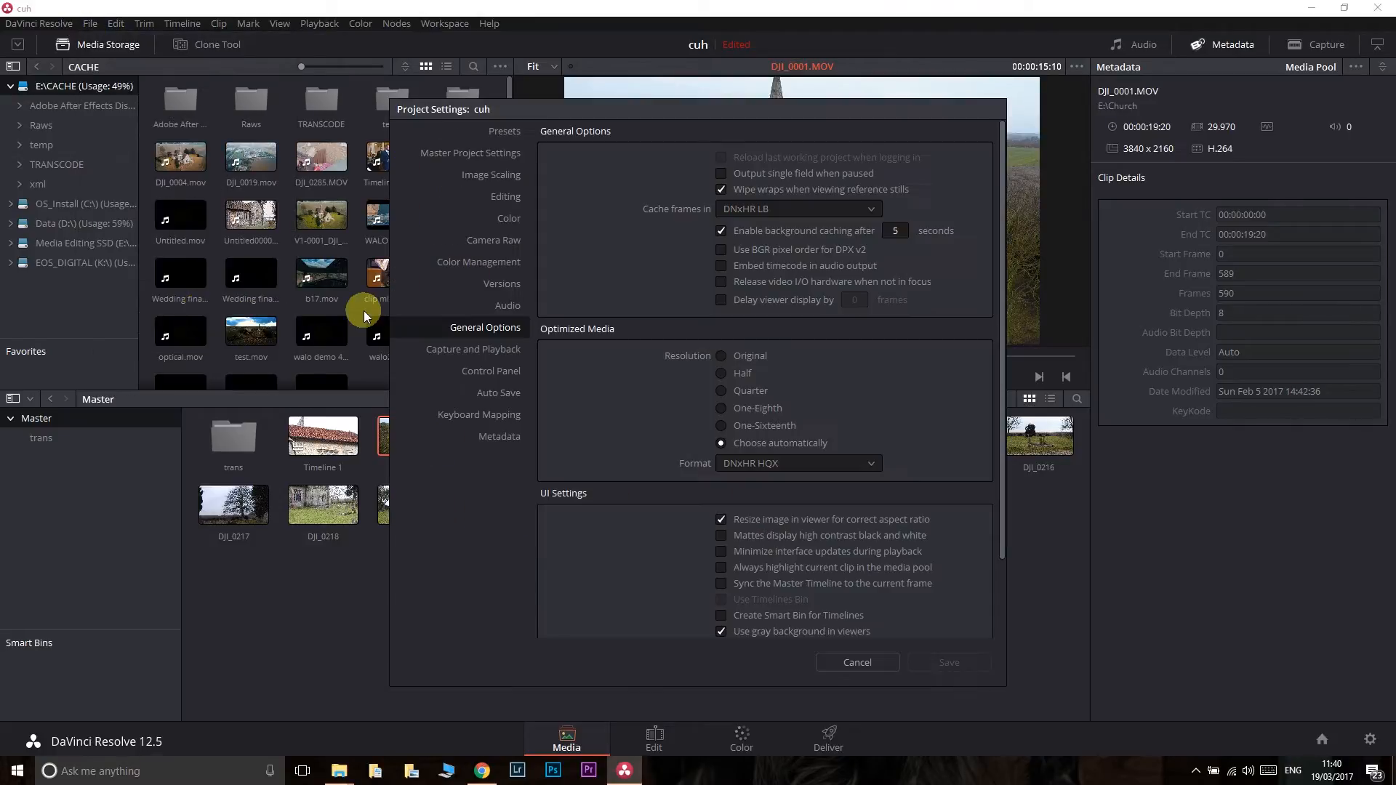
click(512, 158)
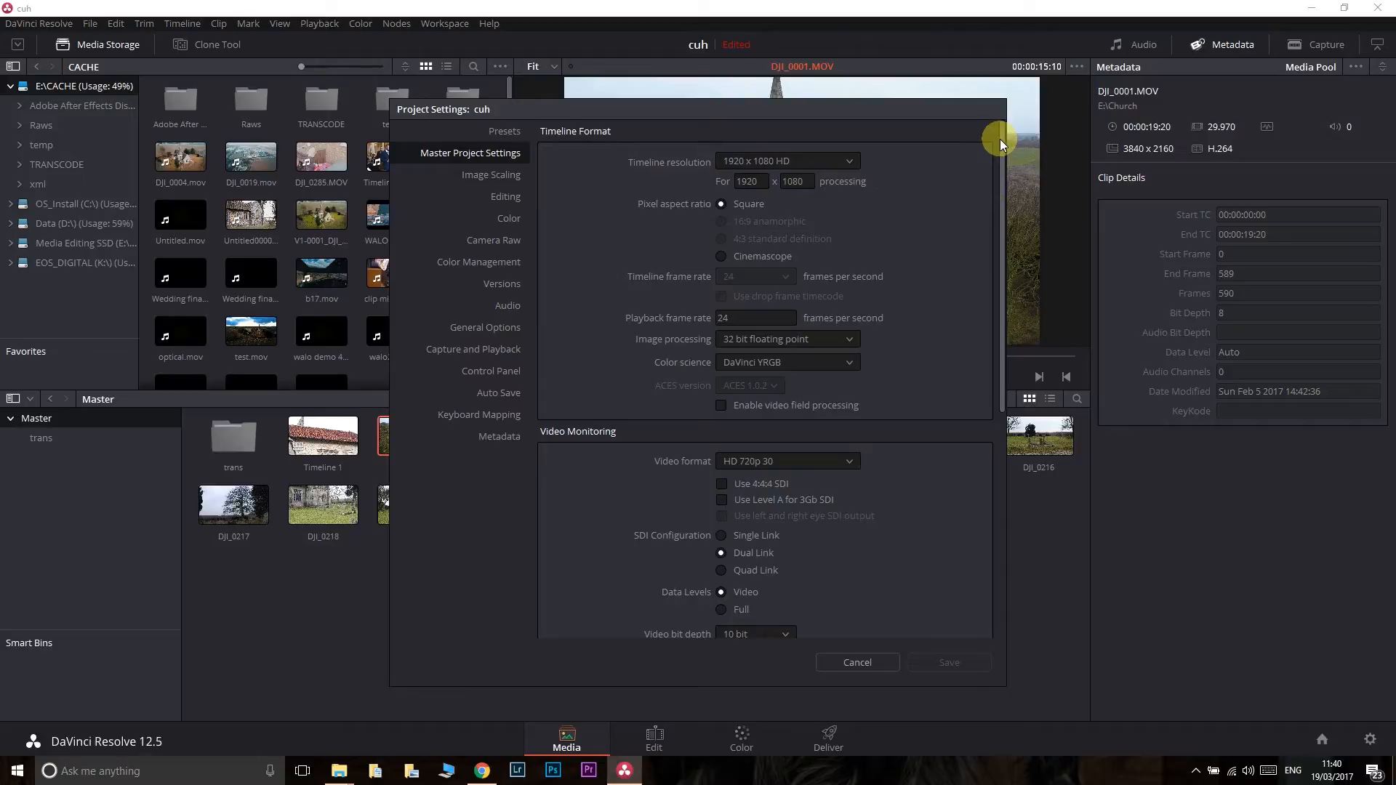
mouse_move(1004, 132)
mouse_down()
mouse_move(993, 276)
mouse_move(1020, 152)
mouse_move(1010, 126)
mouse_up()
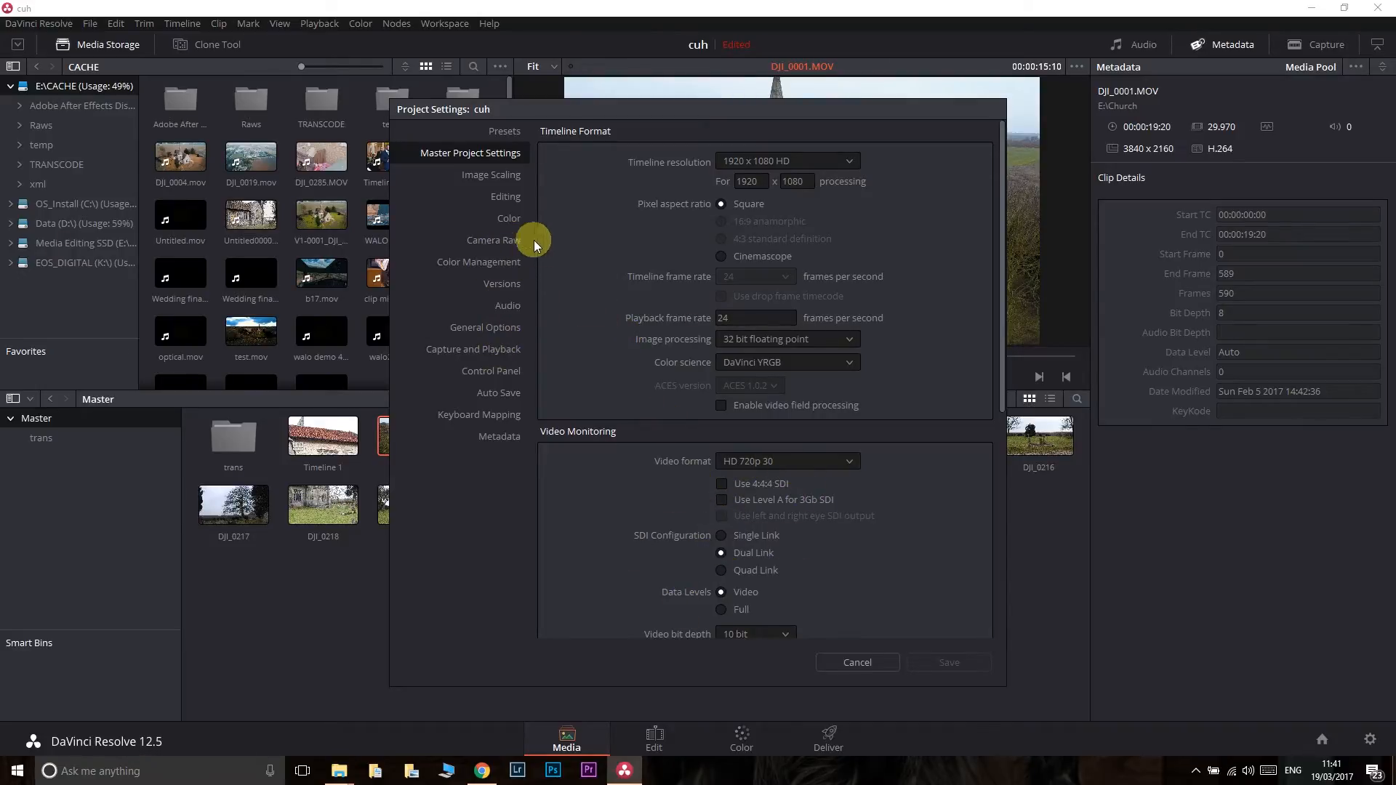
click(500, 327)
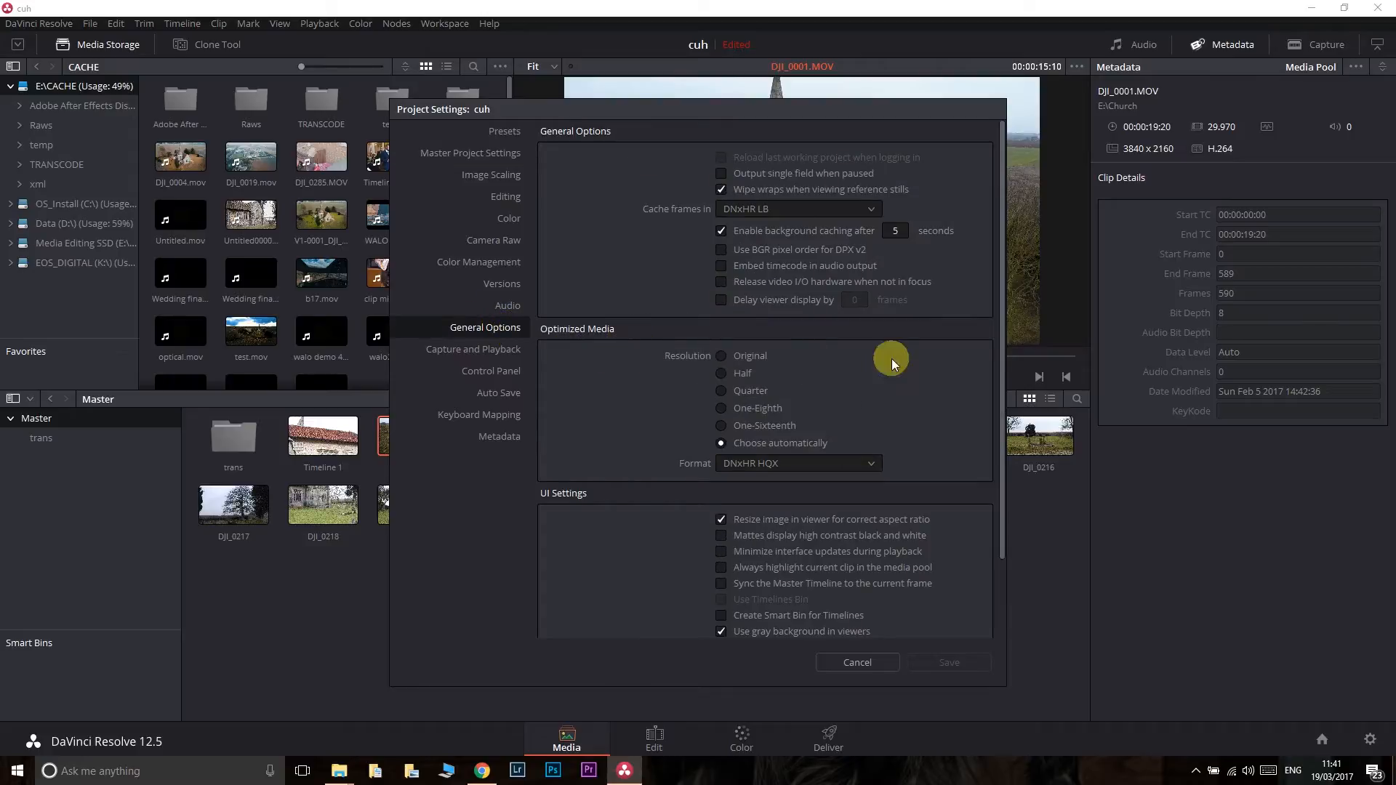
drag(1007, 371, 1015, 291)
click(858, 661)
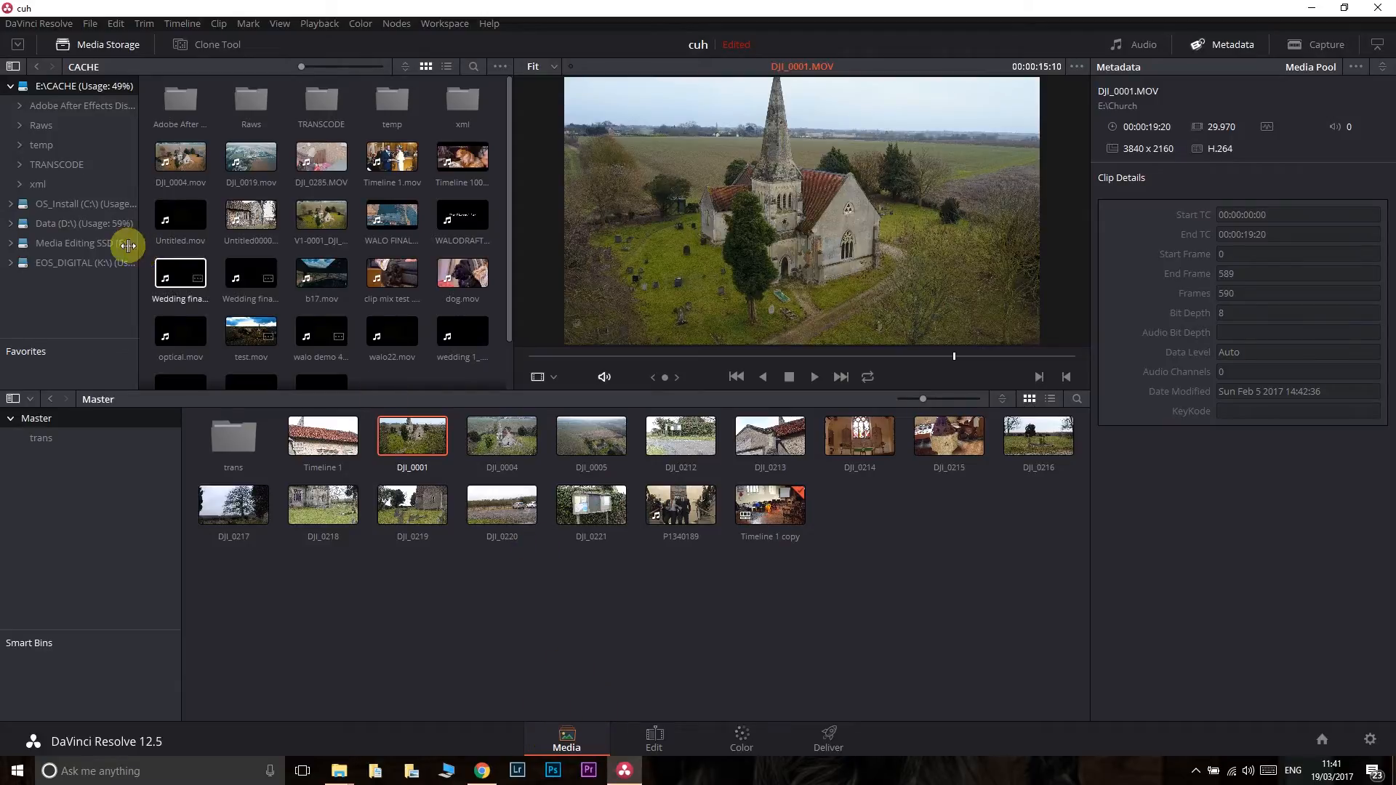
- Browse the cache subfolders and drives in media storage, return to E:\CACHE, and hide the media storage browser
click(58, 107)
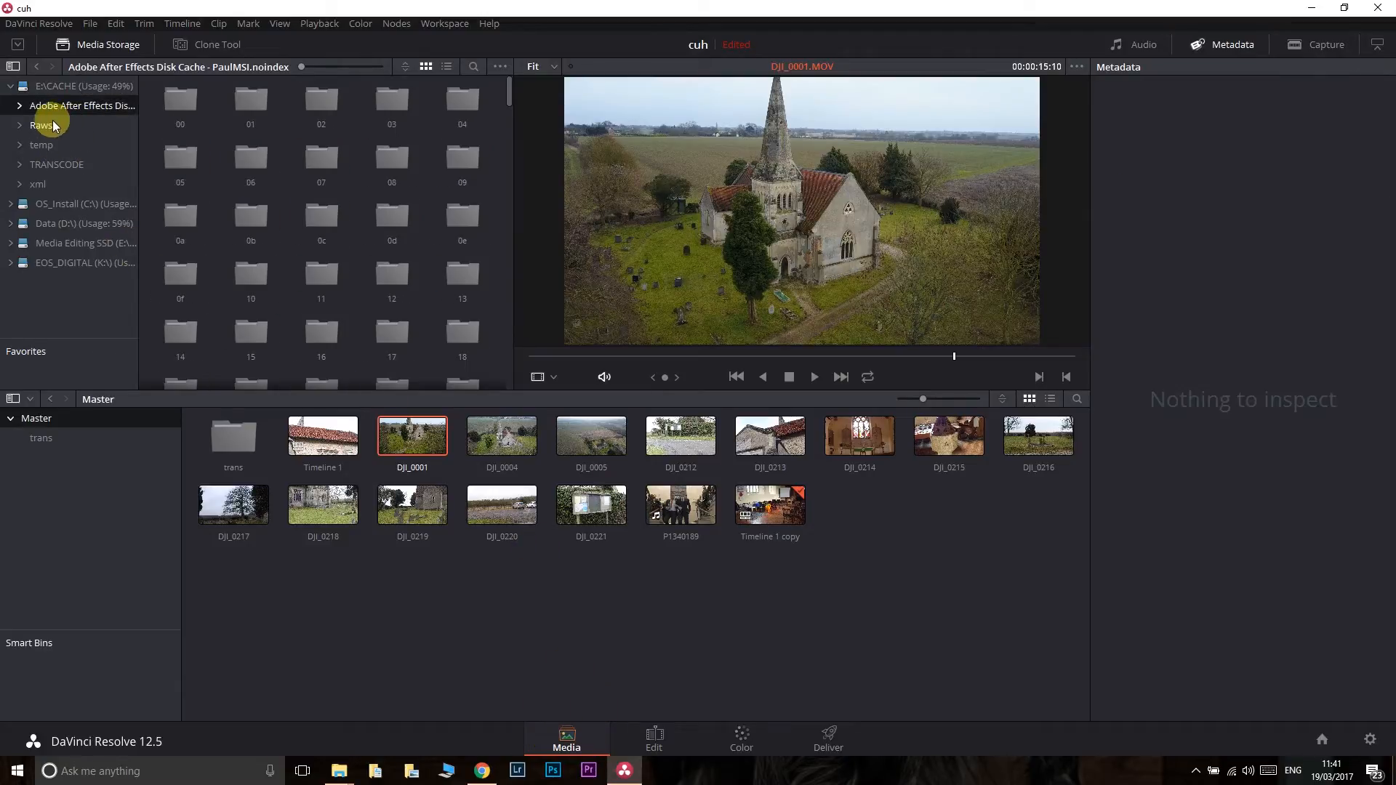
click(45, 126)
click(64, 241)
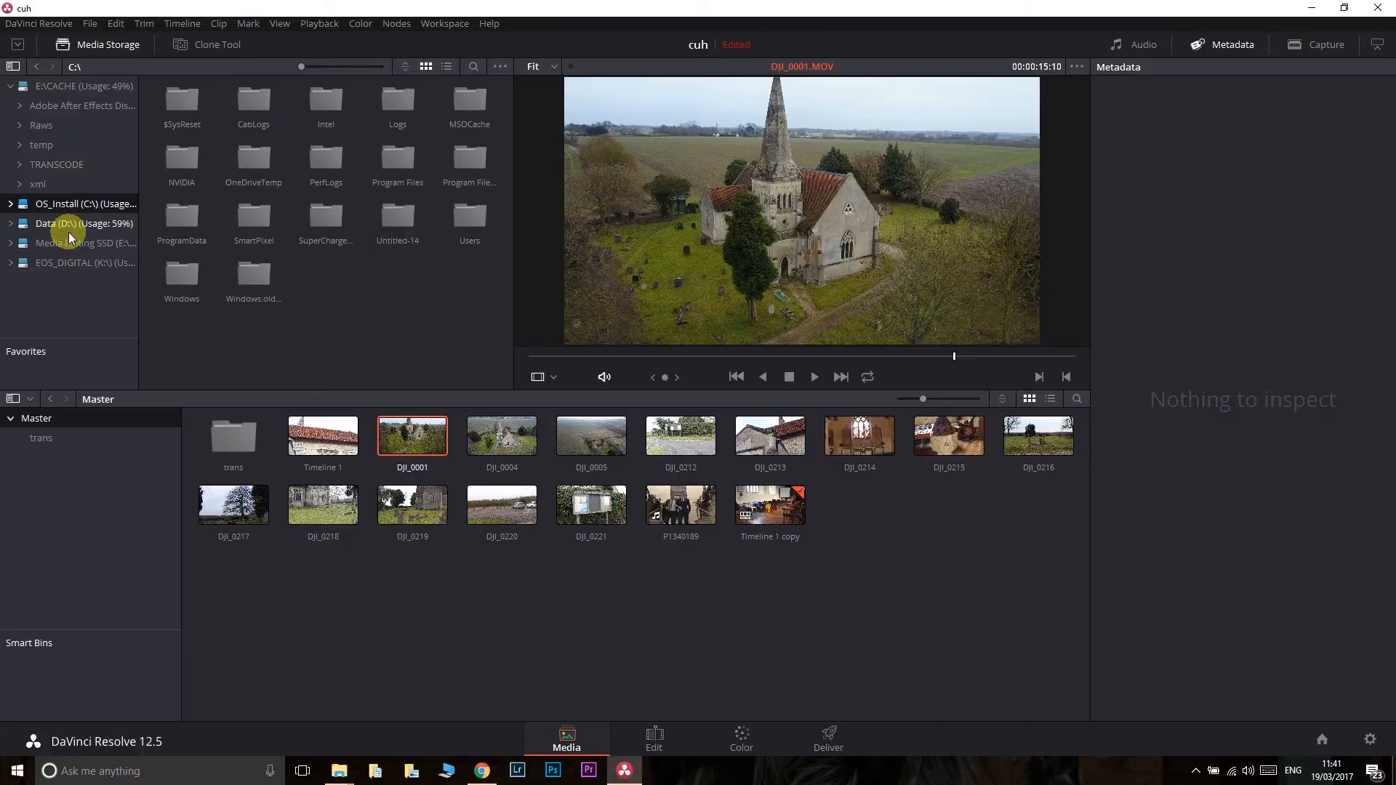
click(62, 86)
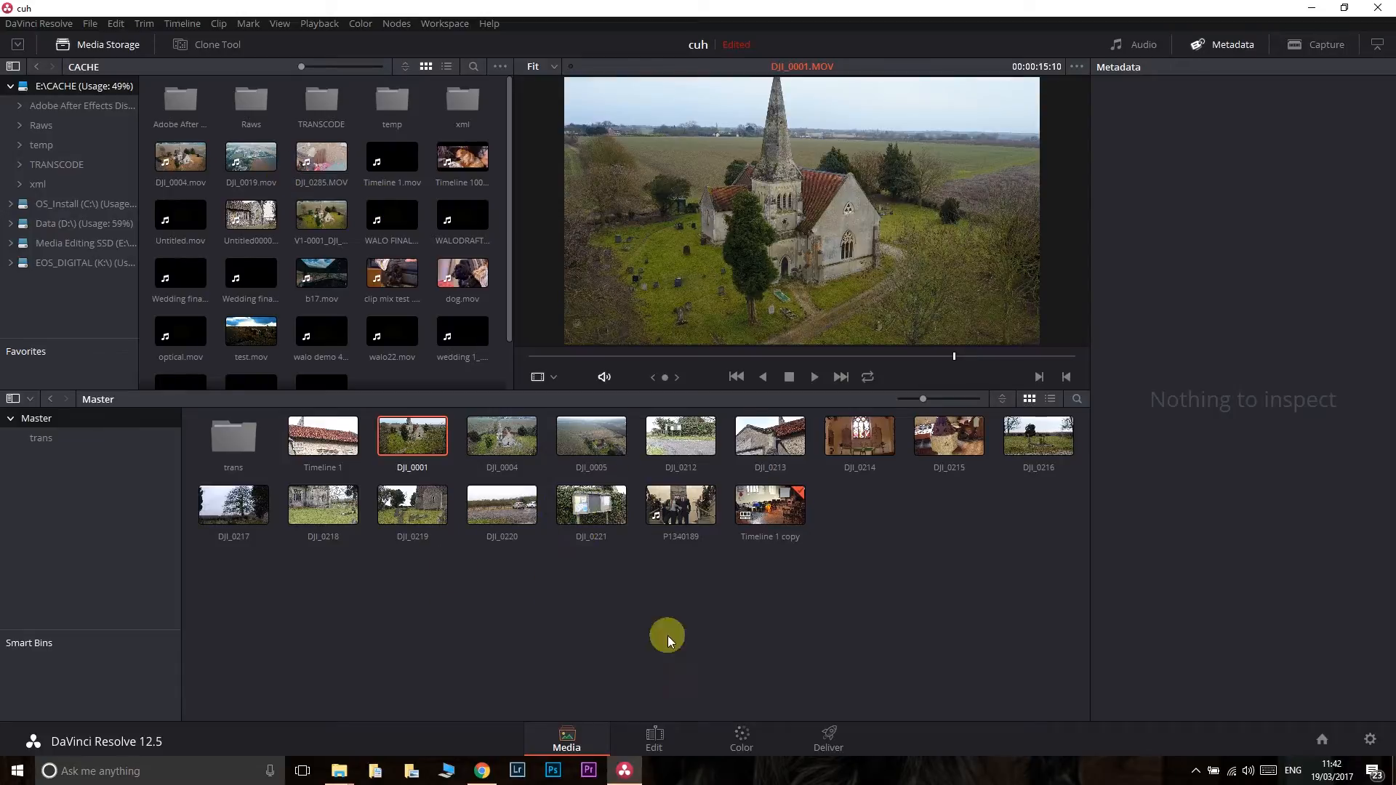
click(102, 45)
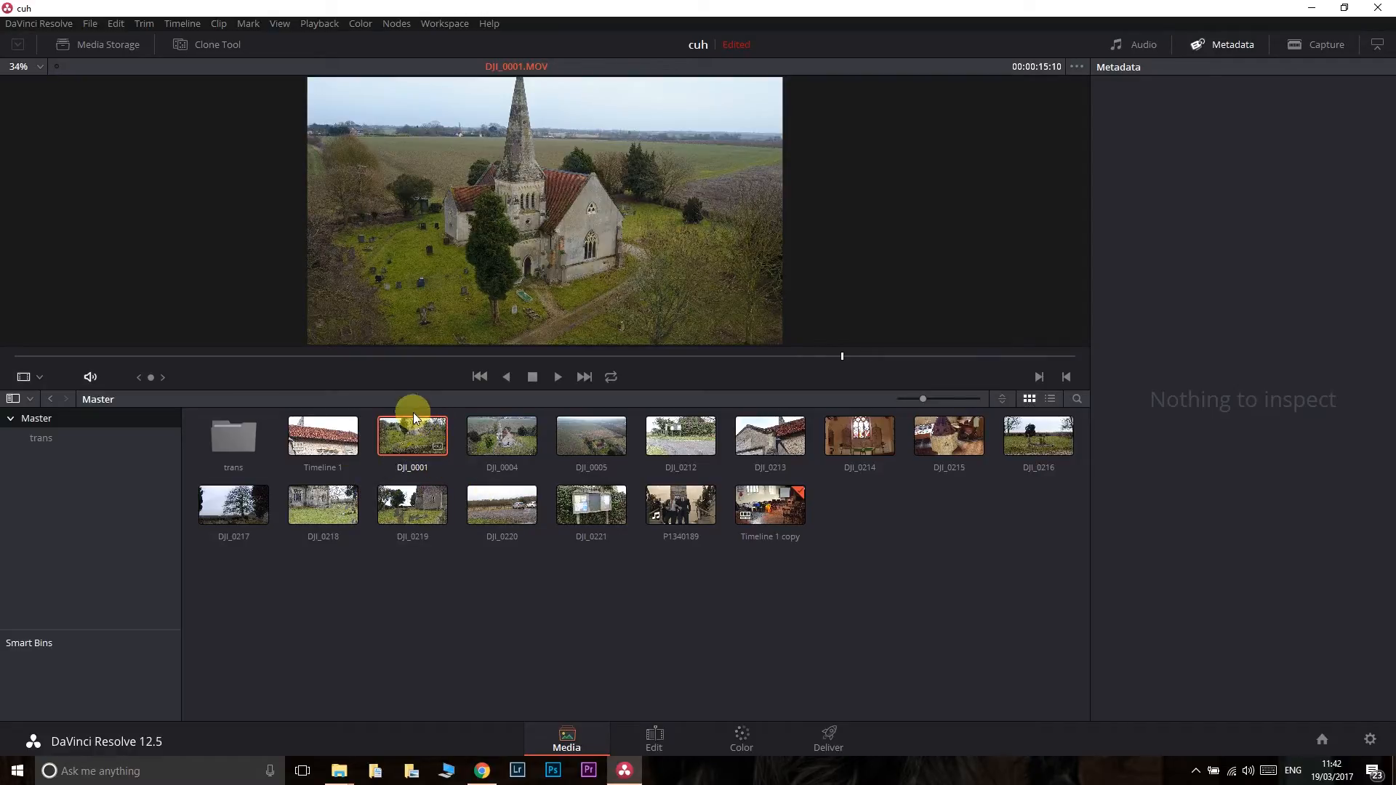
- Select all clips from DJI_0001 to P1340189 and open Media Management on transcoding the selected clips
shift+click(681, 536)
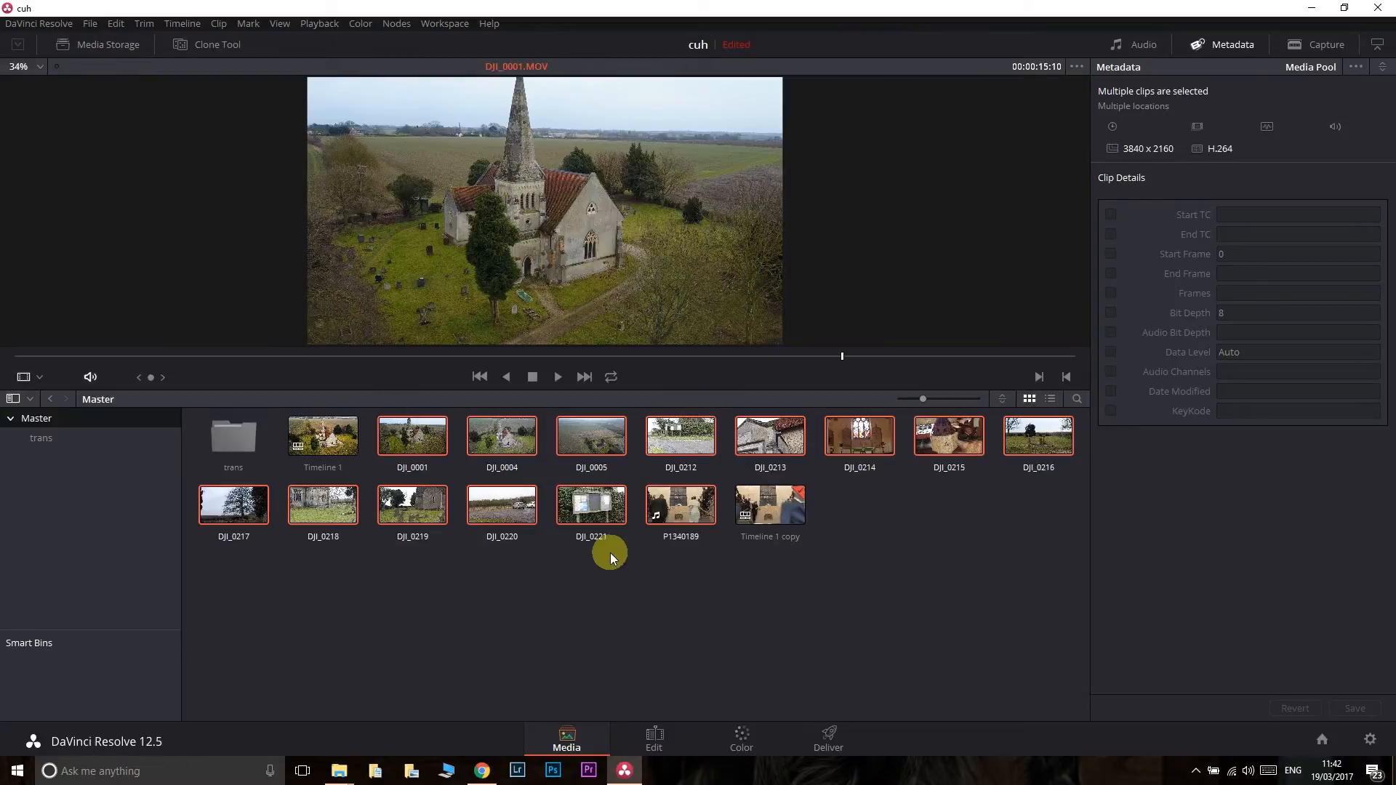
click(97, 26)
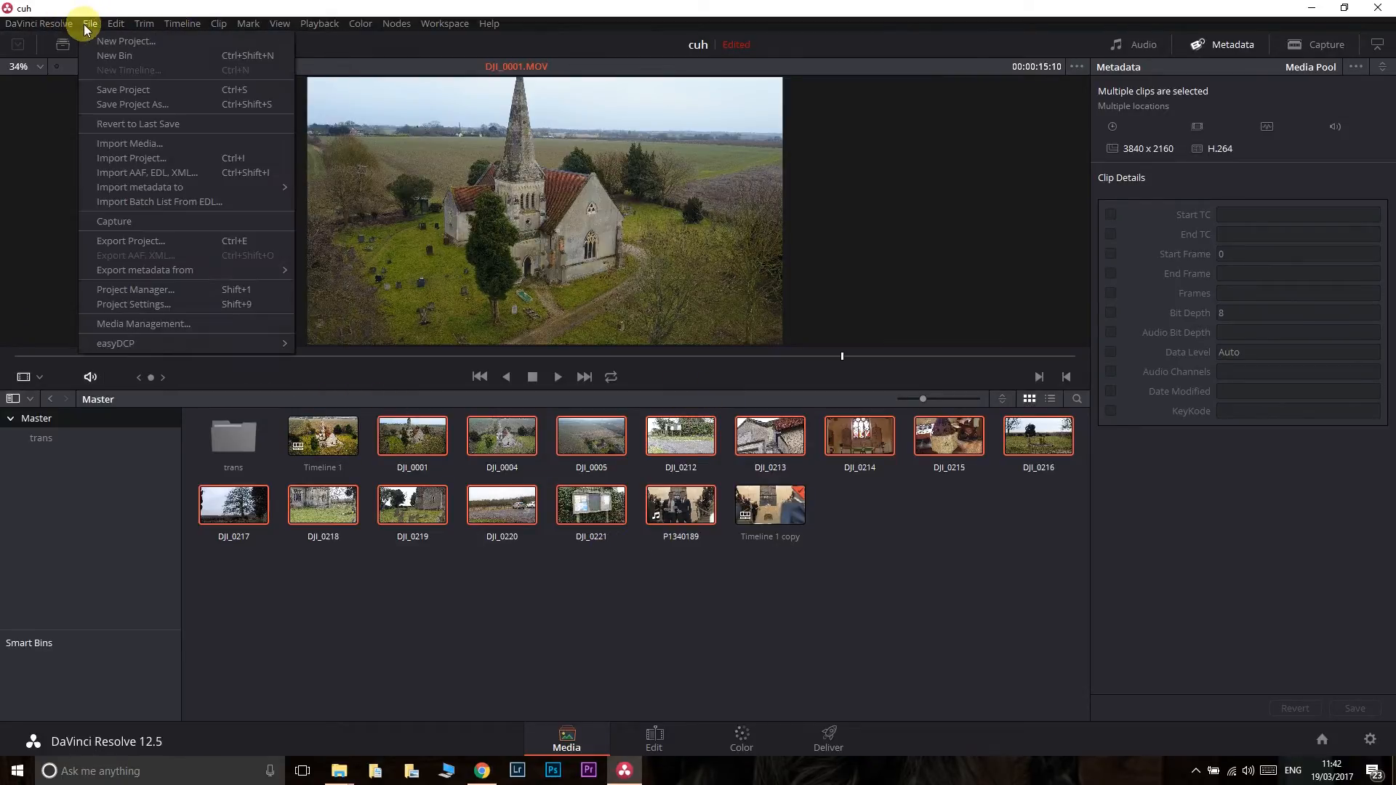
click(162, 323)
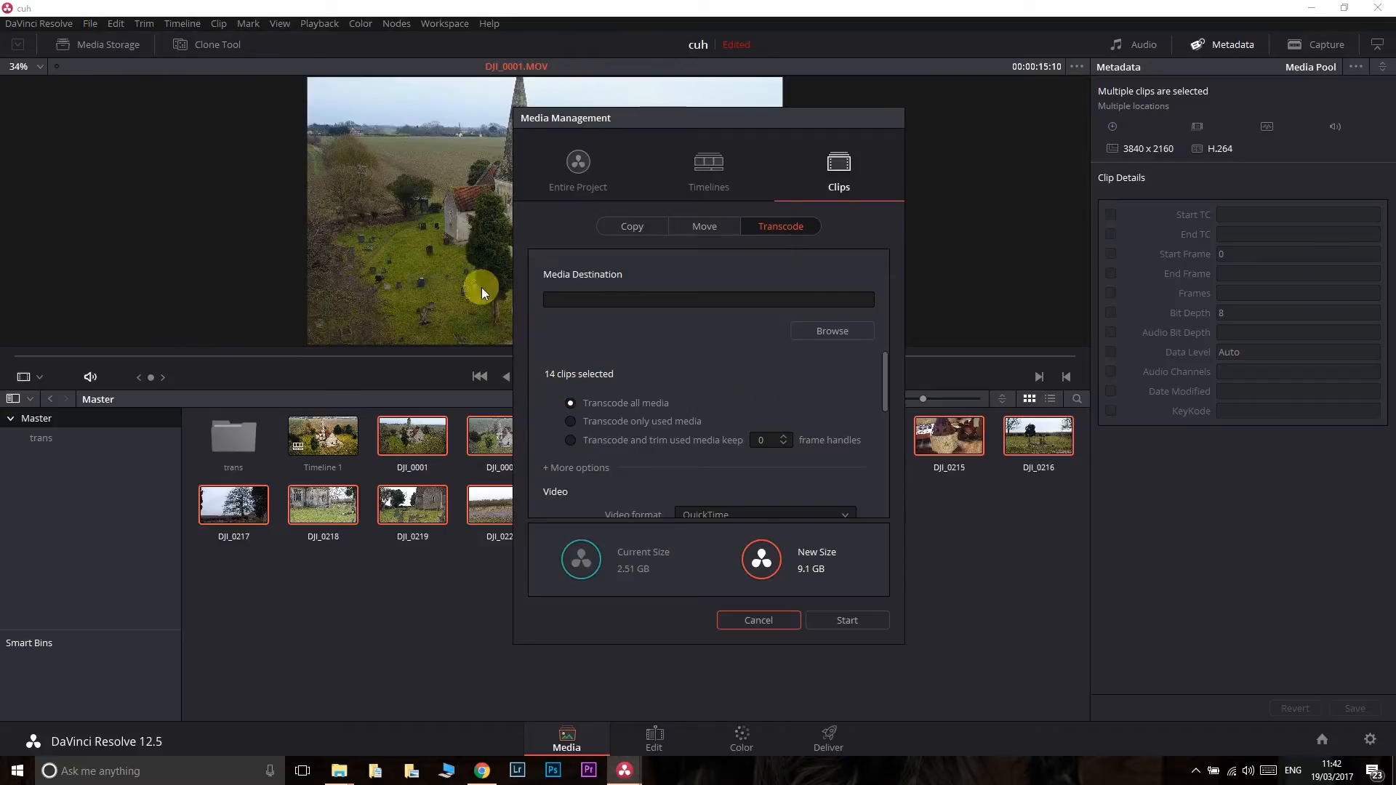
drag(886, 362, 887, 362)
click(578, 164)
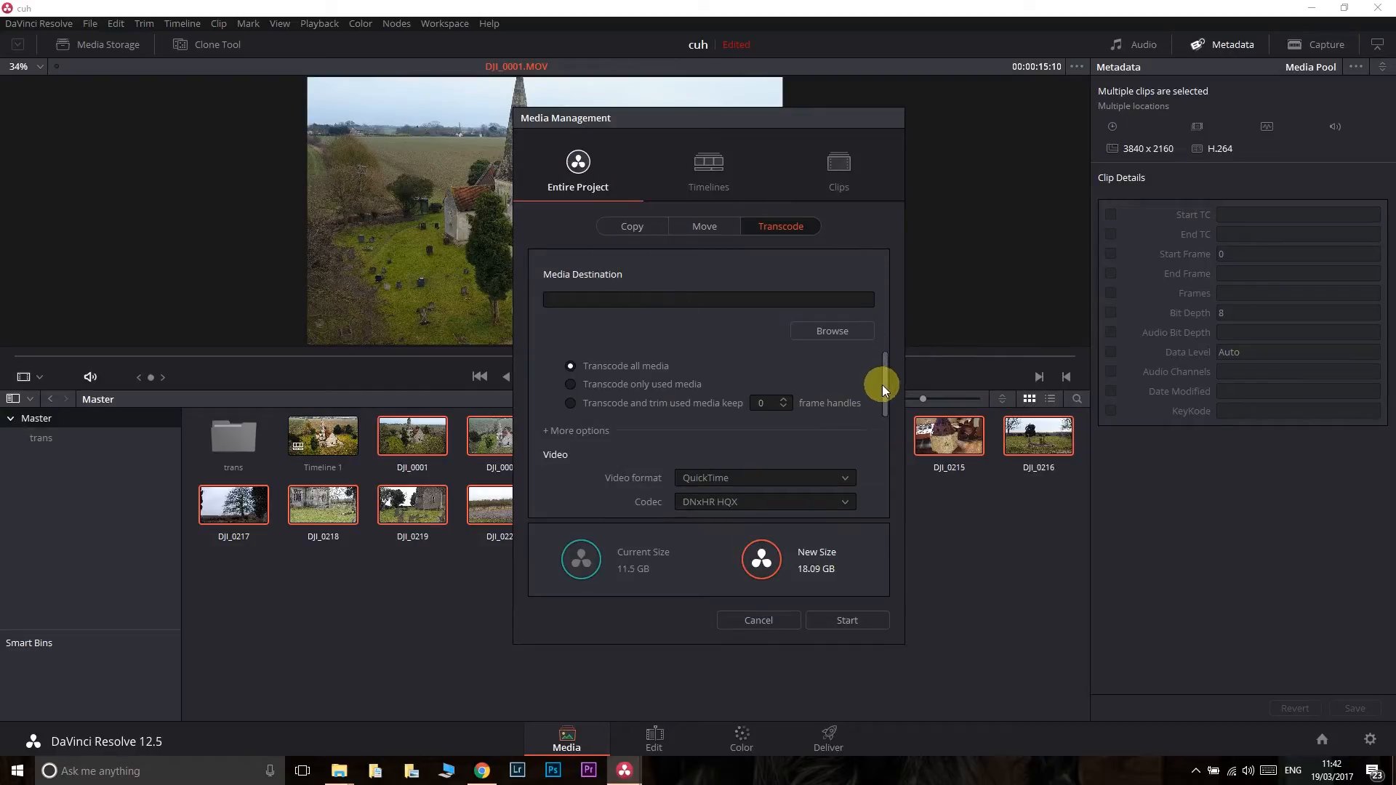
click(843, 186)
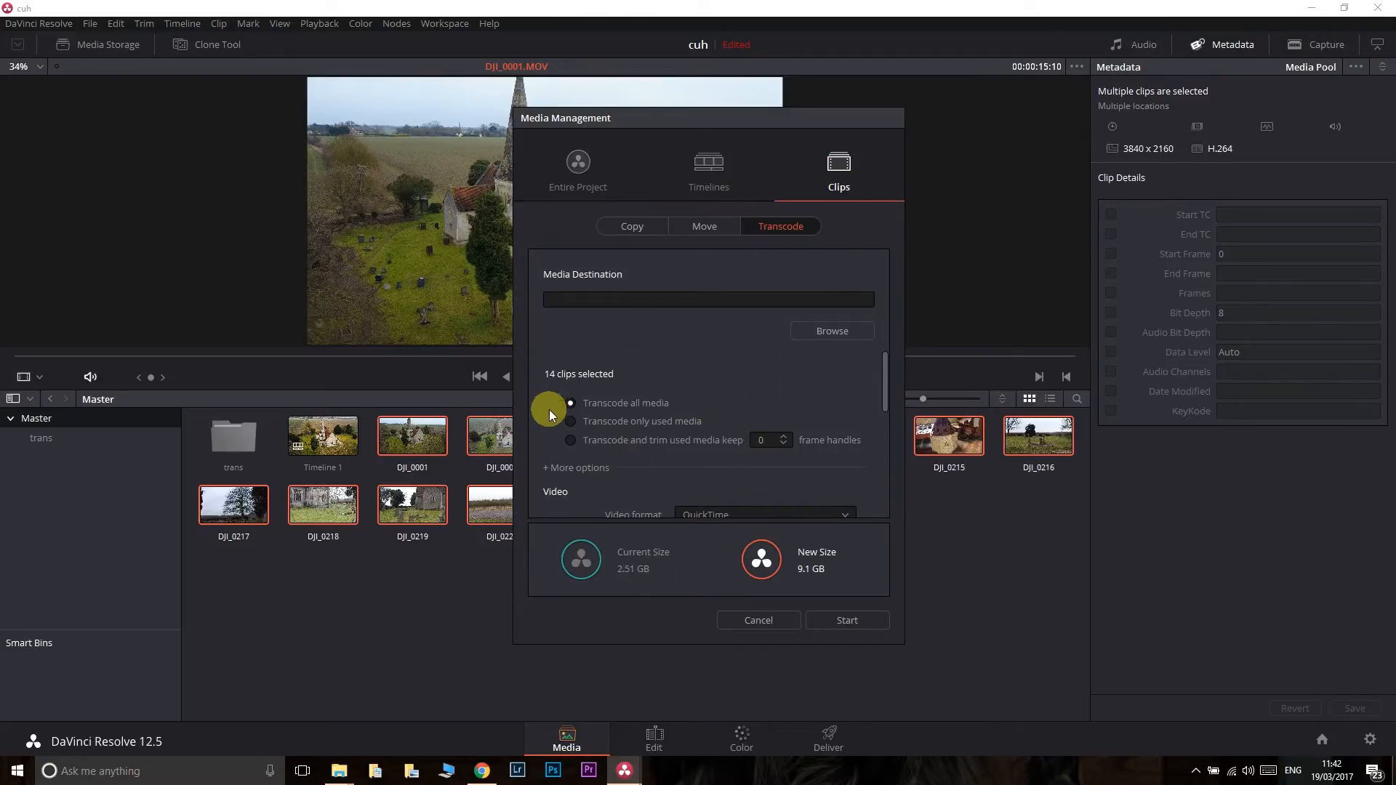
- Set the transcode's media destination to E:\CACHE
click(806, 331)
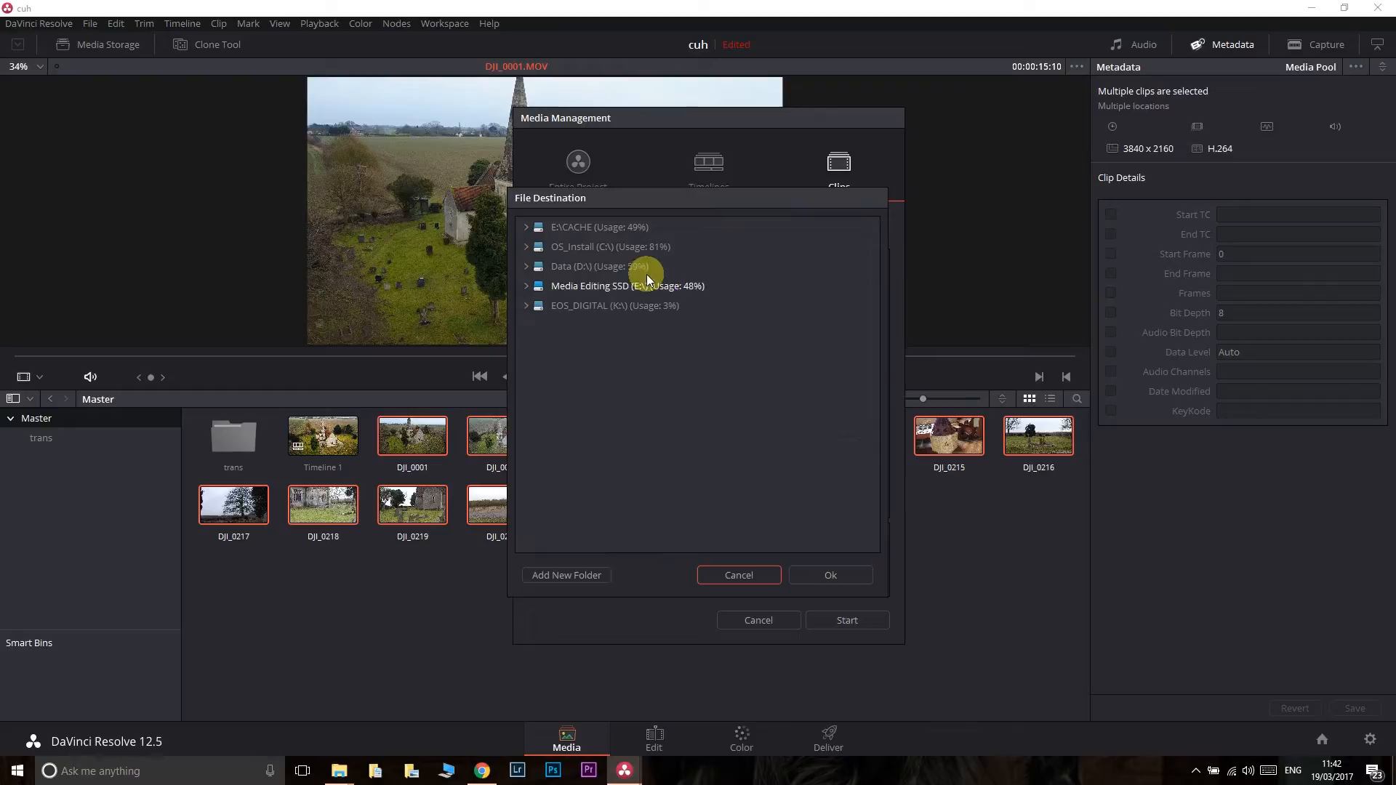
click(749, 574)
click(808, 328)
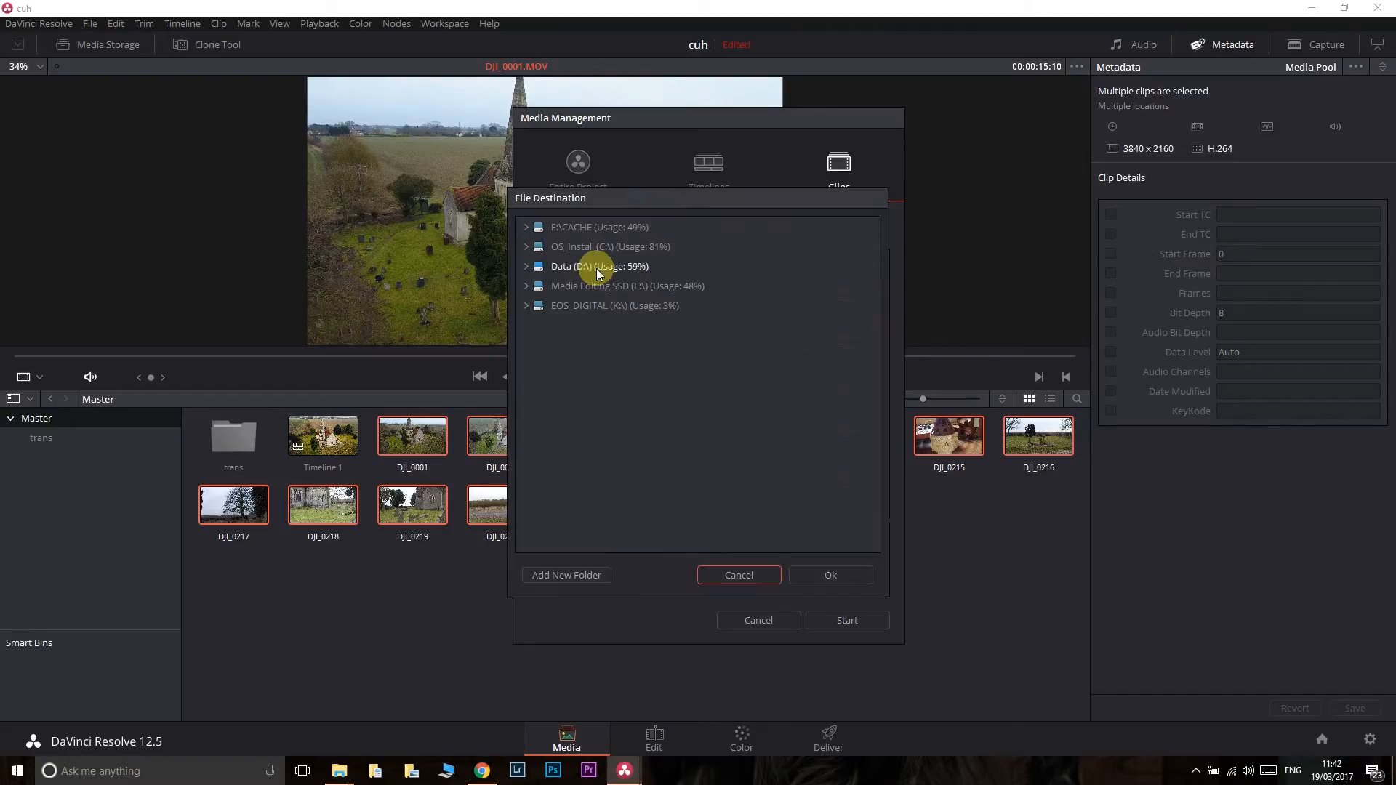
click(547, 226)
click(836, 575)
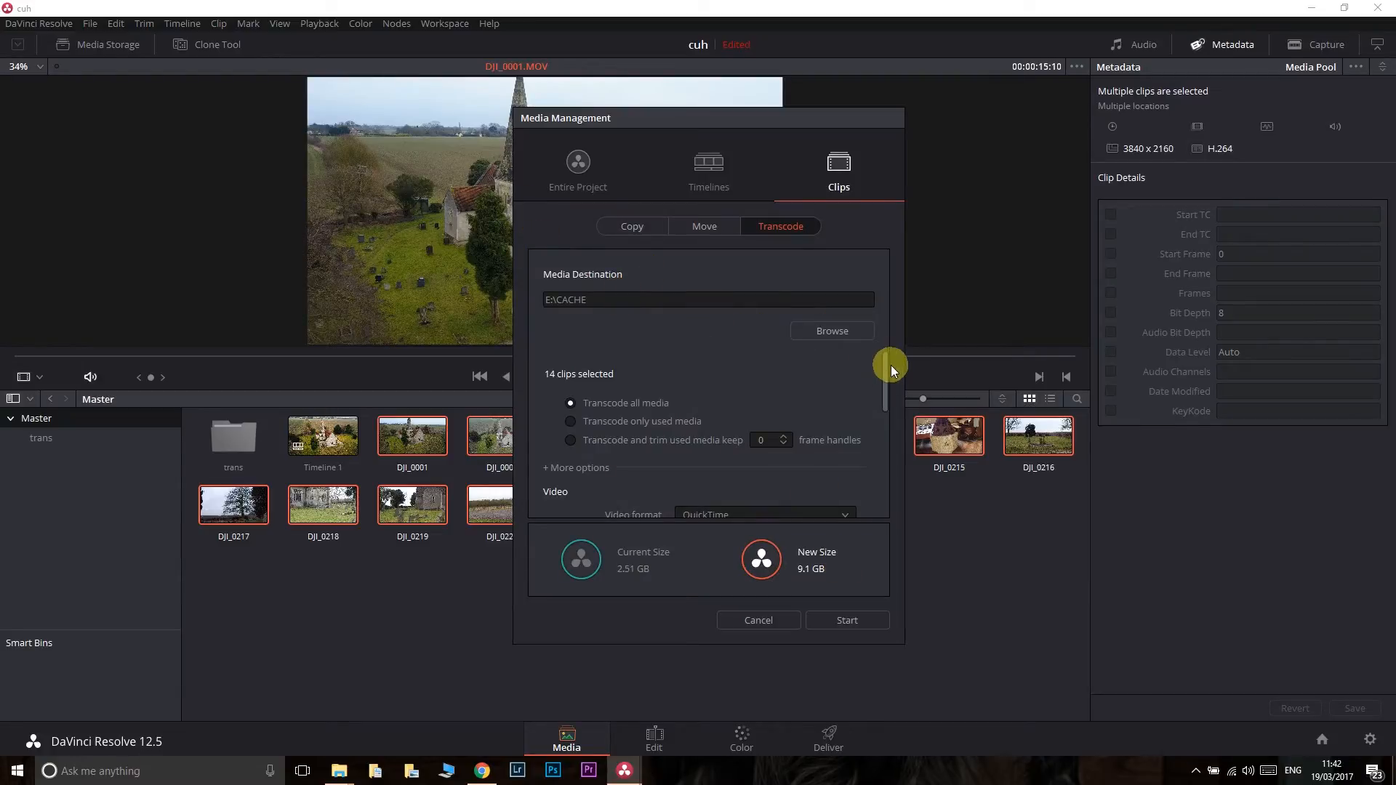
- Set the transcode video format to QuickTime and the codec to DNxHR HQX
drag(885, 362, 877, 408)
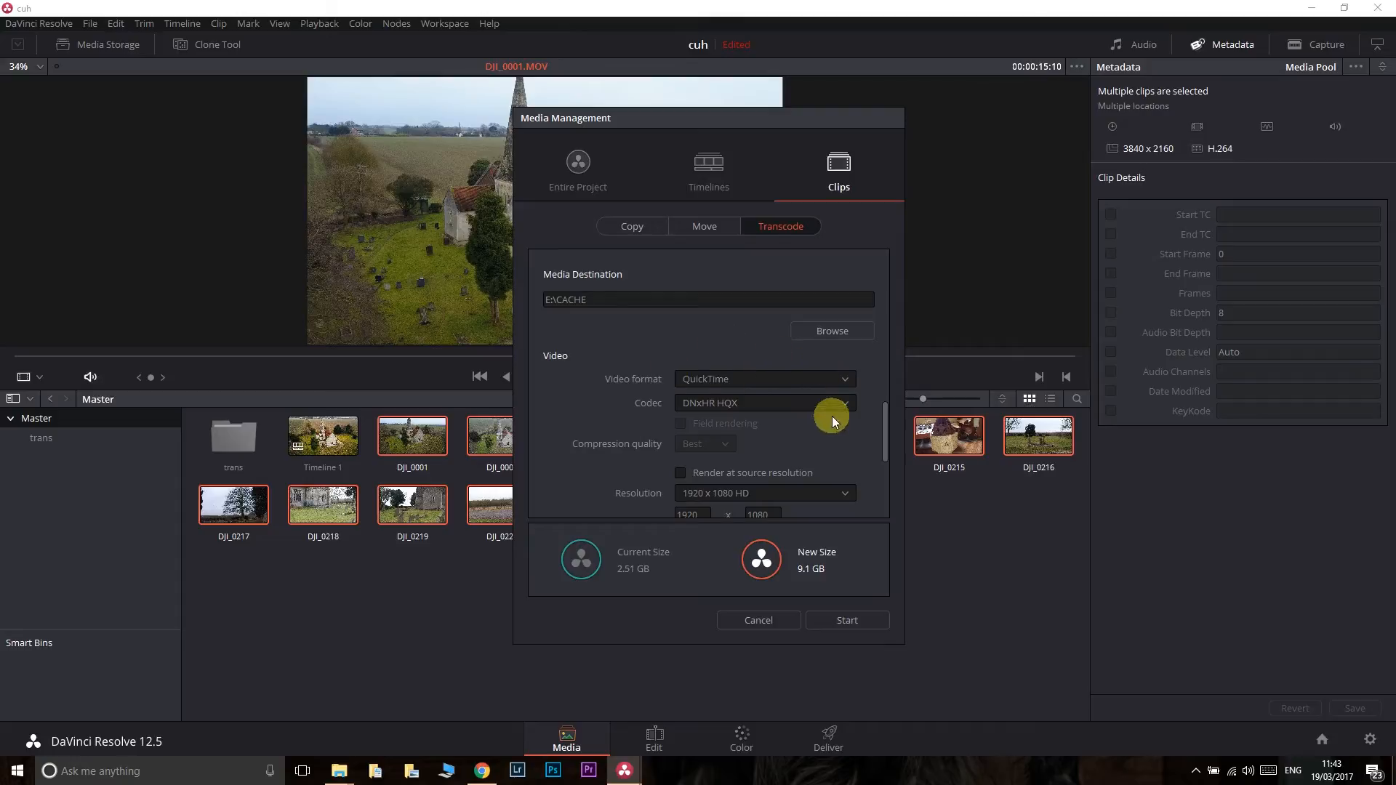
click(760, 380)
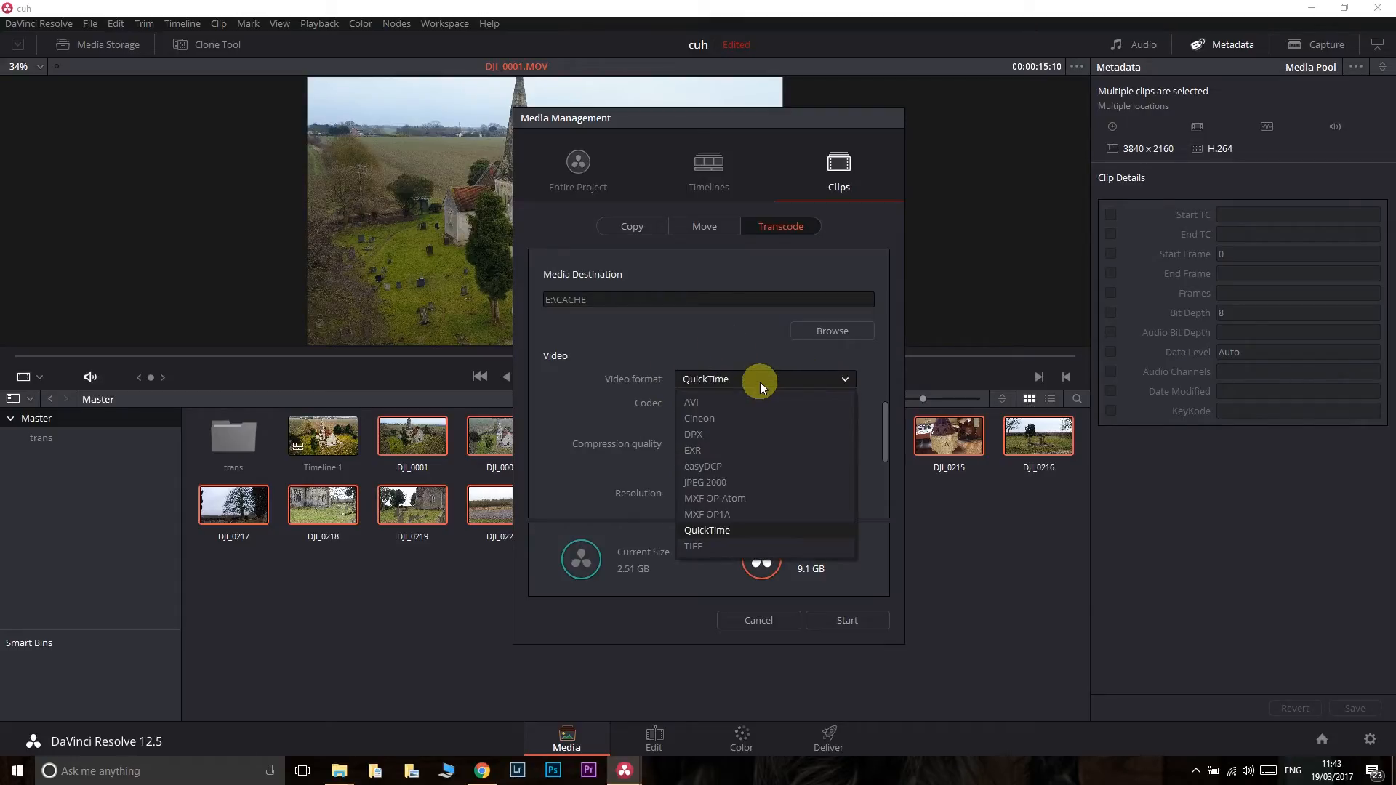
click(709, 530)
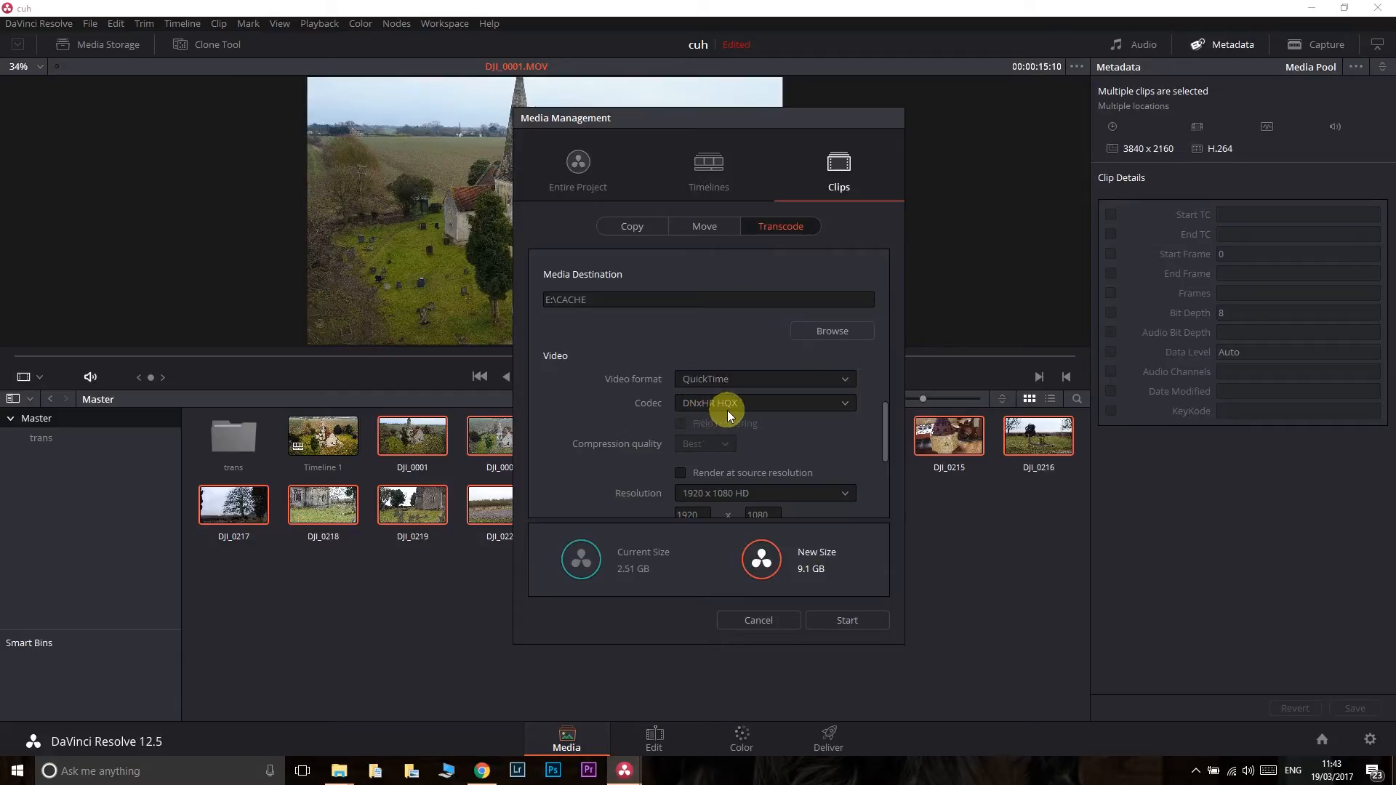
click(814, 401)
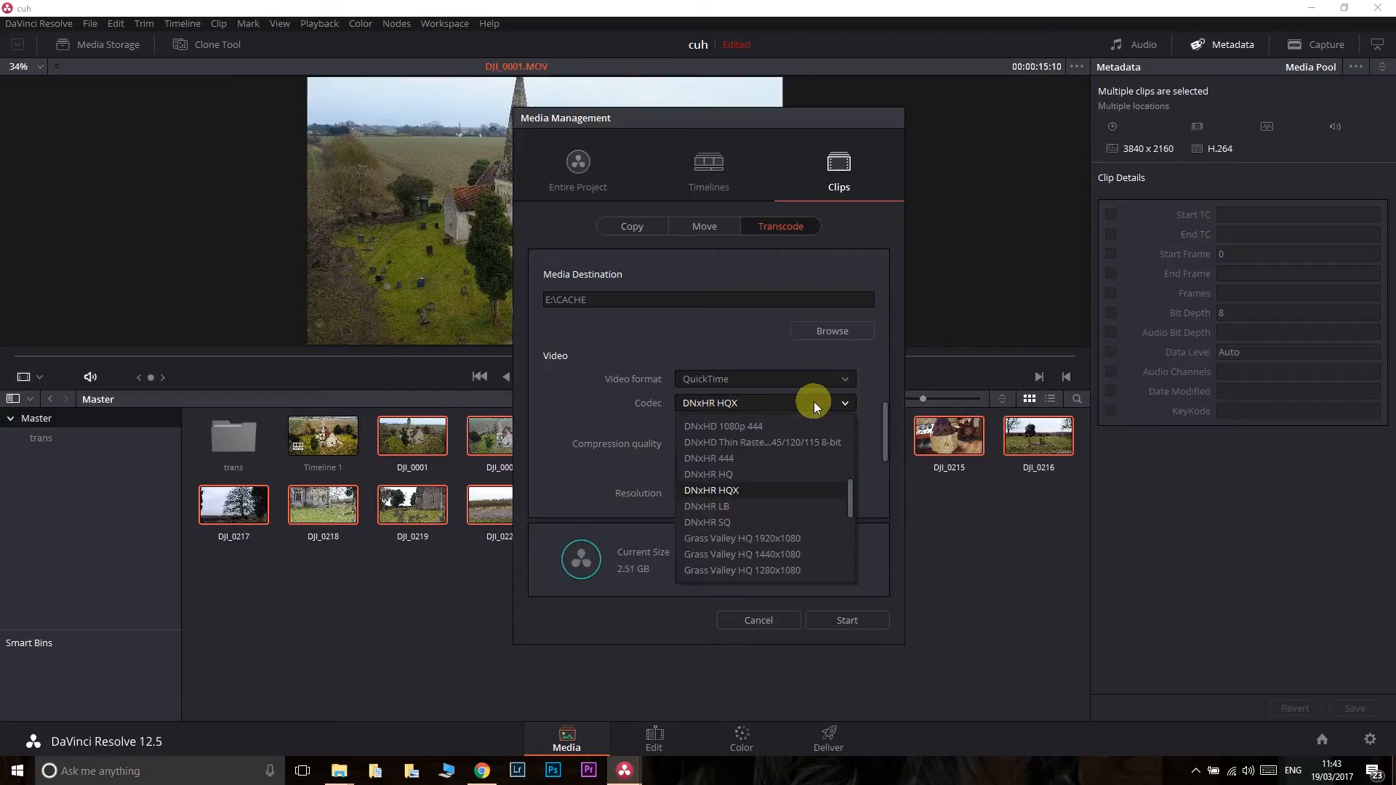
click(738, 474)
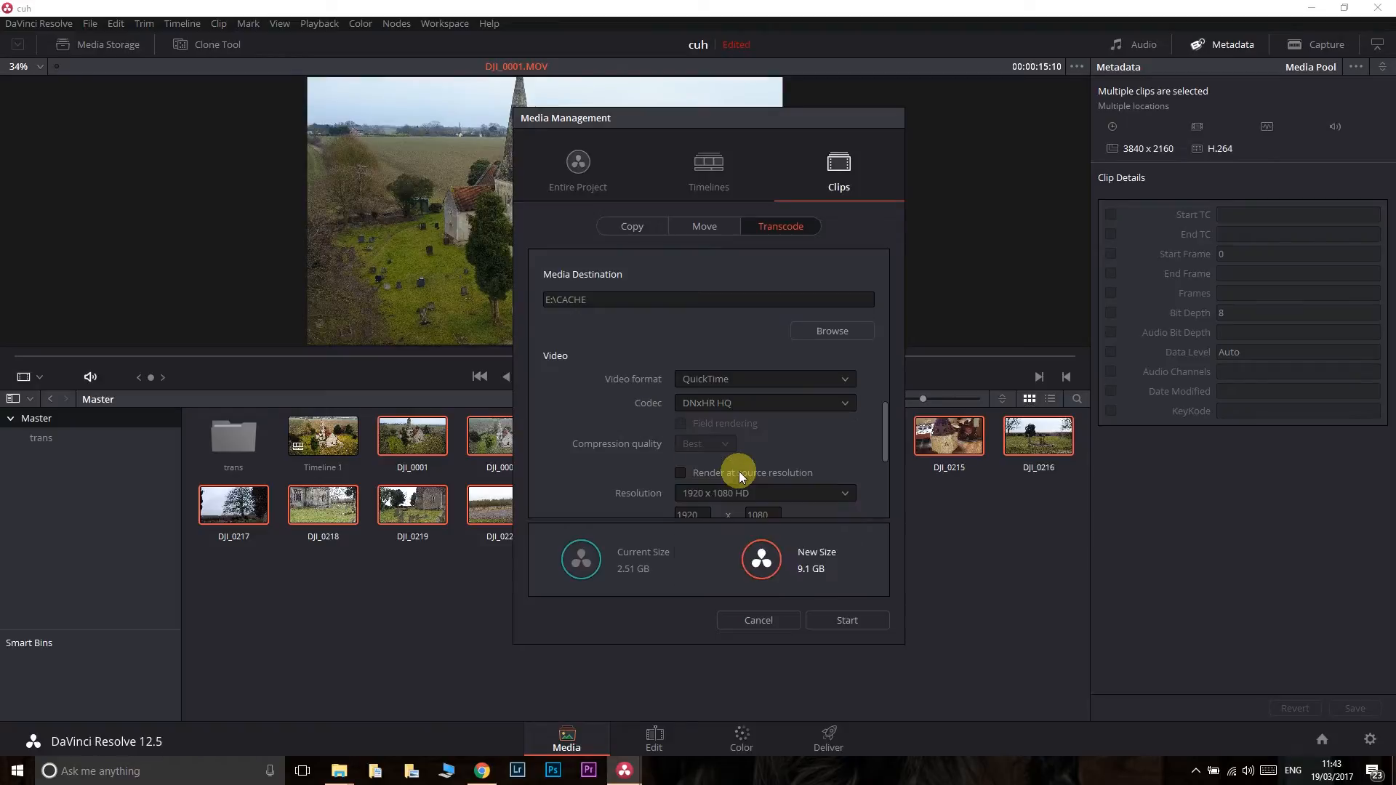
click(753, 406)
click(739, 489)
- Set the transcode's audio codec to Linear PCM and keep the rendered audio channels the same as source
scroll(883, 424, down, 2)
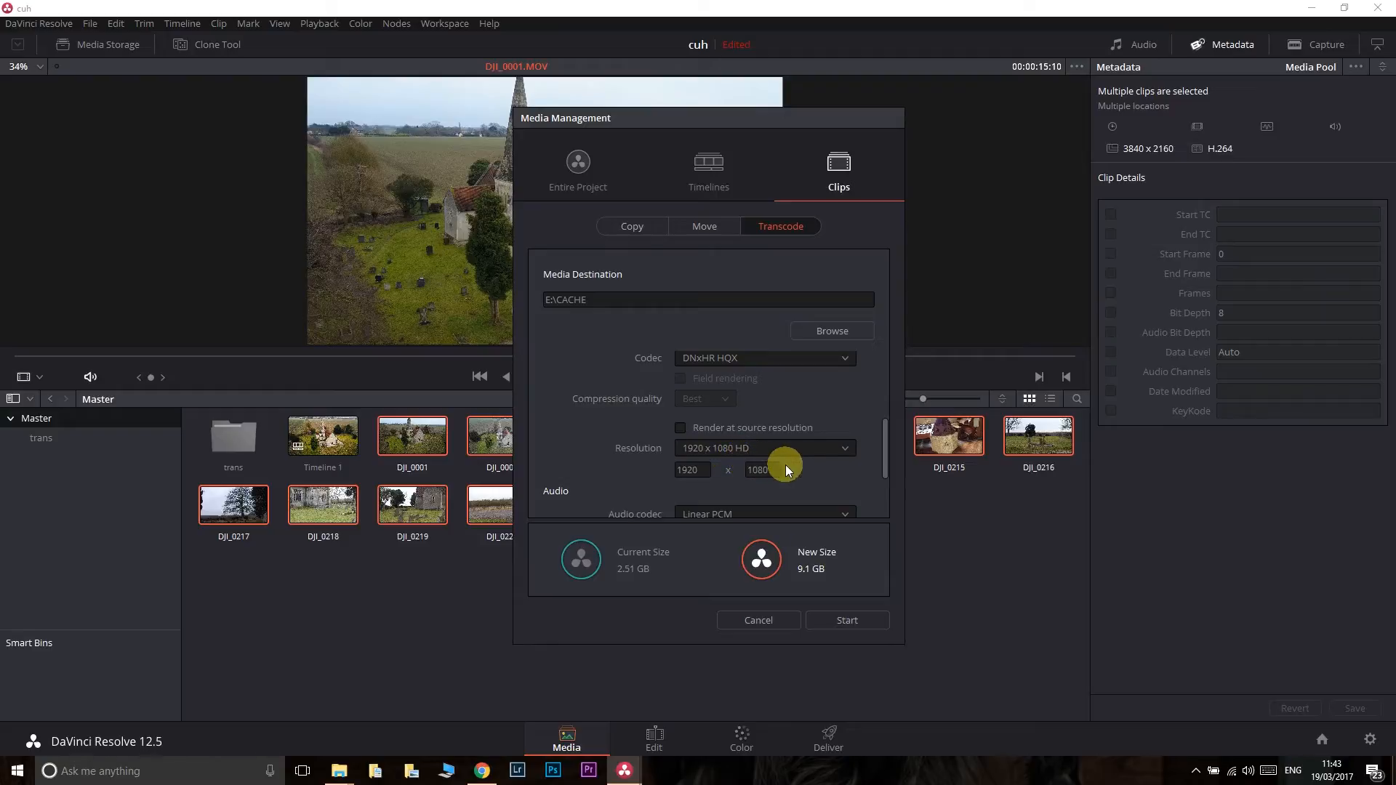
drag(883, 438, 885, 484)
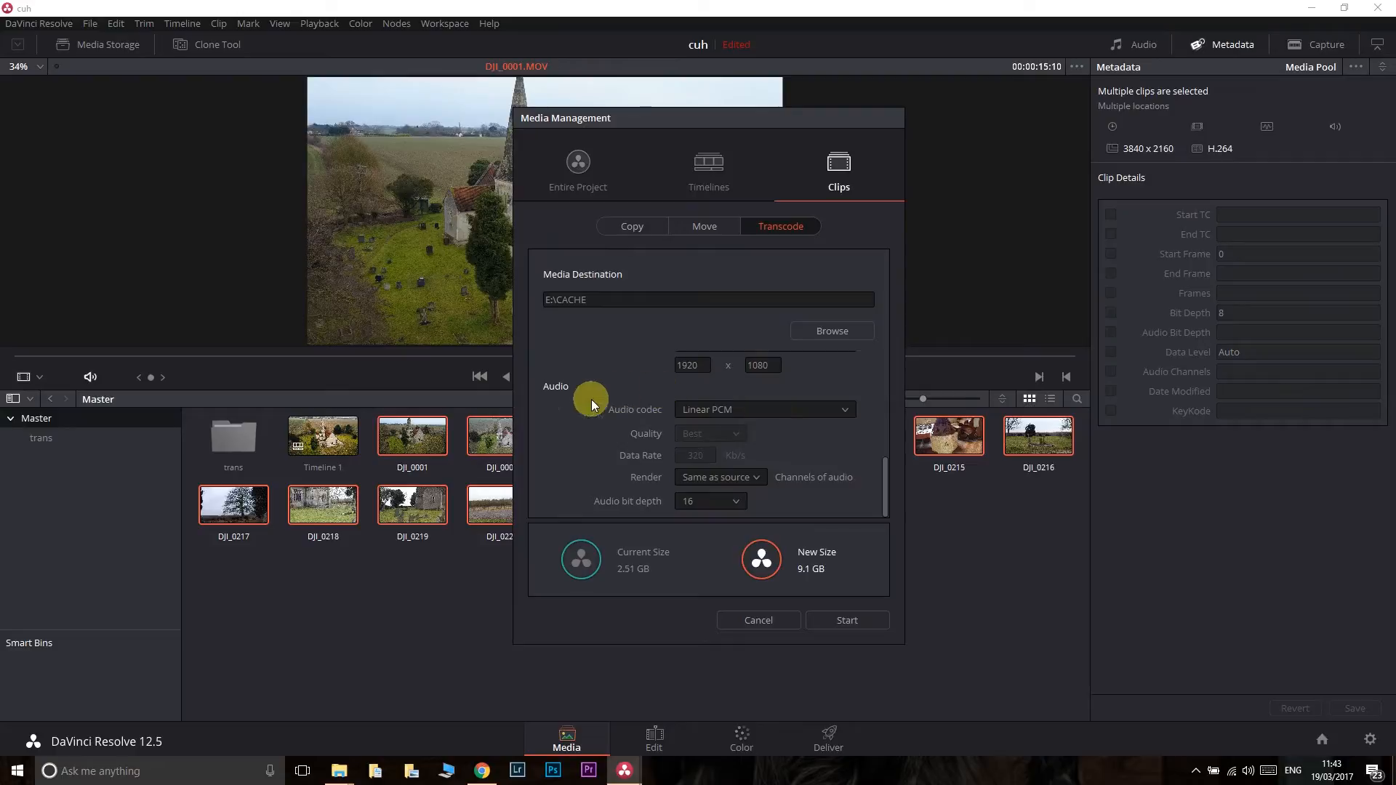
click(744, 410)
click(730, 443)
click(755, 409)
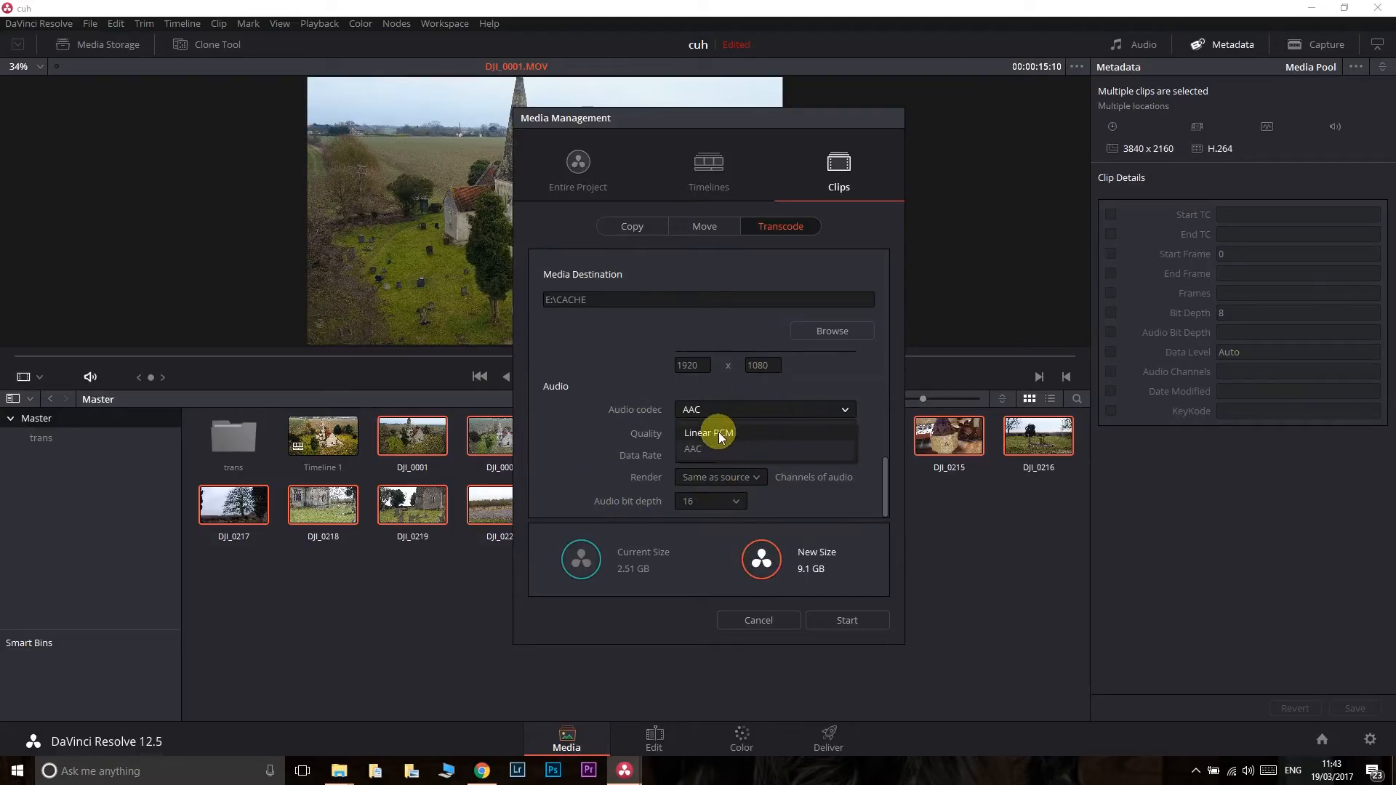
click(711, 432)
click(752, 470)
click(752, 469)
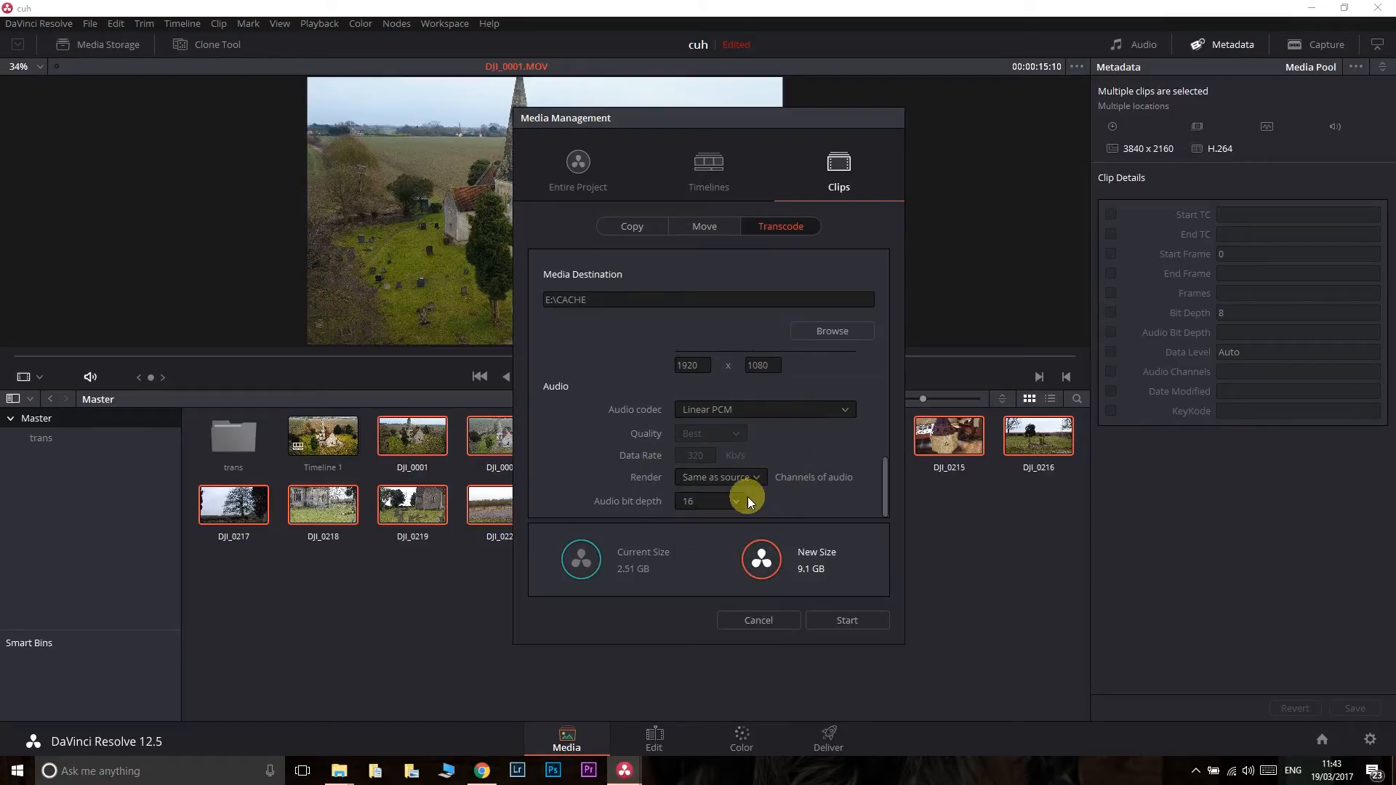
- Turn rendering at source resolution on and back off, and close Media Management without starting the transcode
drag(880, 488, 876, 455)
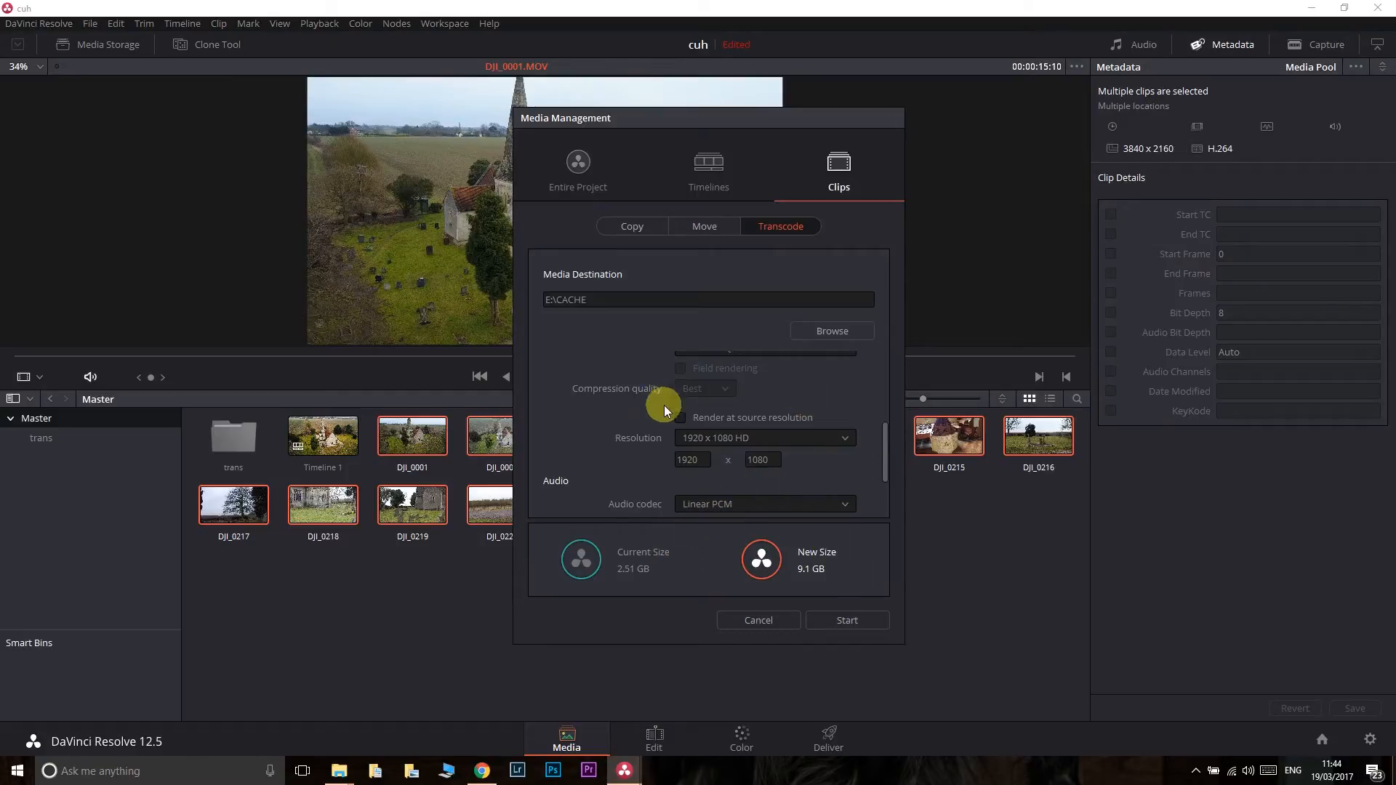
click(682, 418)
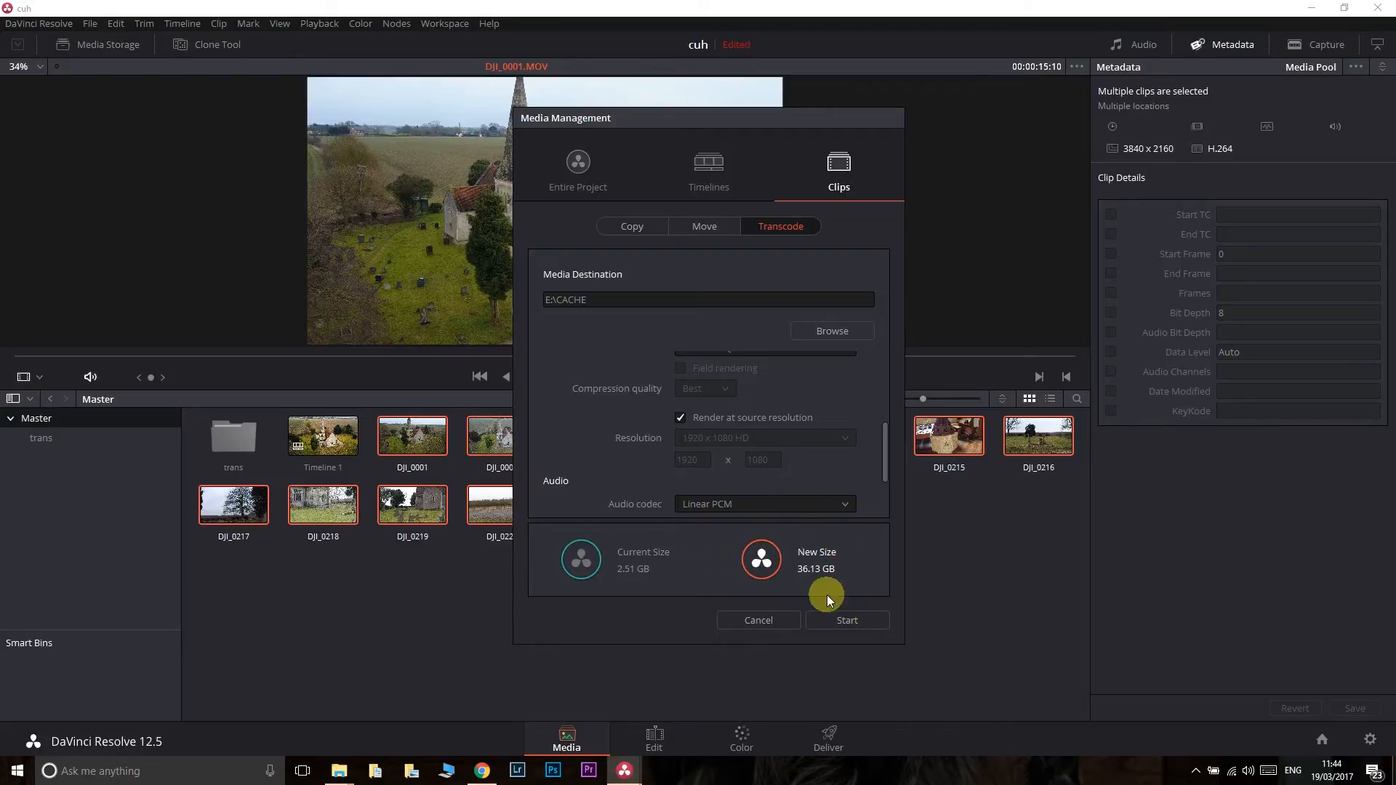
click(680, 418)
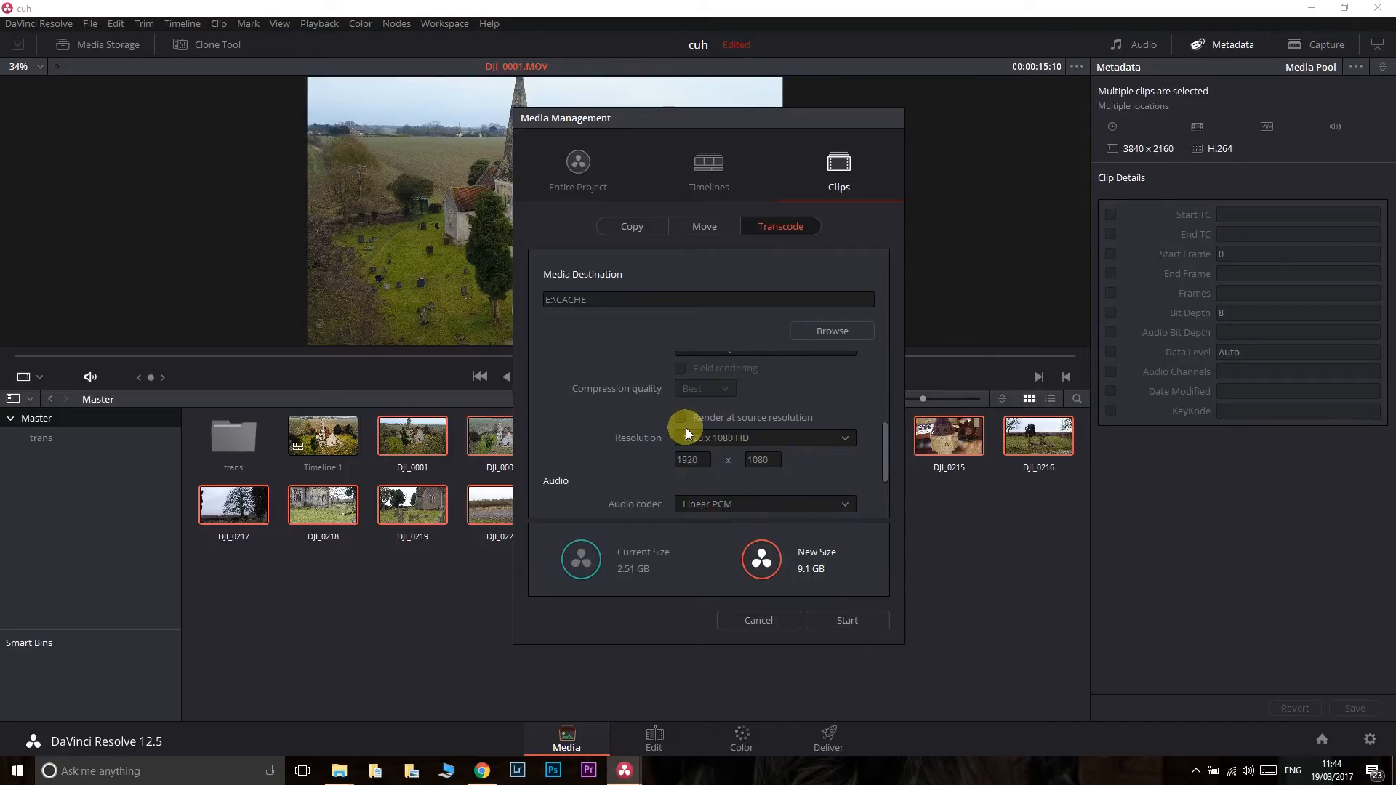
mouse_move(883, 470)
mouse_down()
mouse_move(884, 364)
mouse_move(893, 495)
mouse_up()
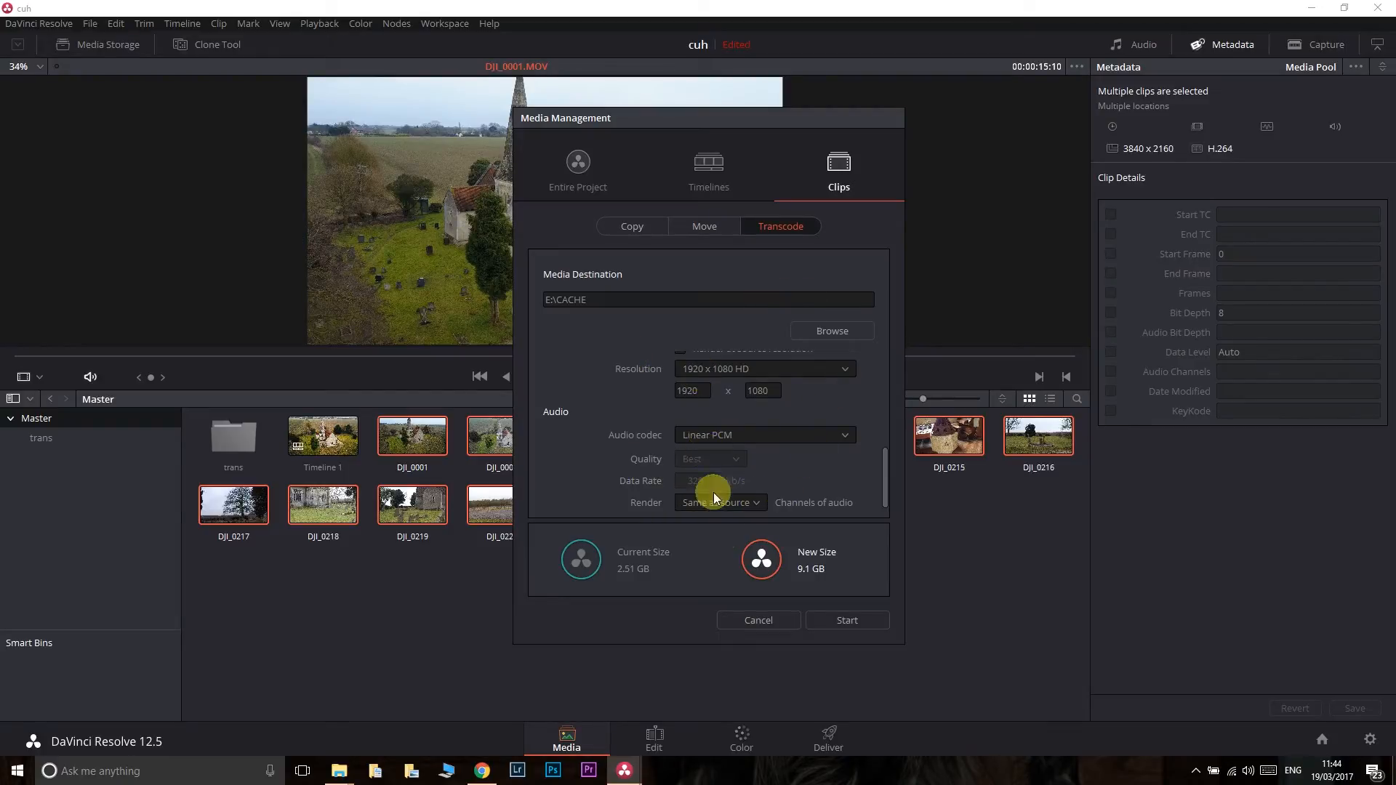
click(749, 622)
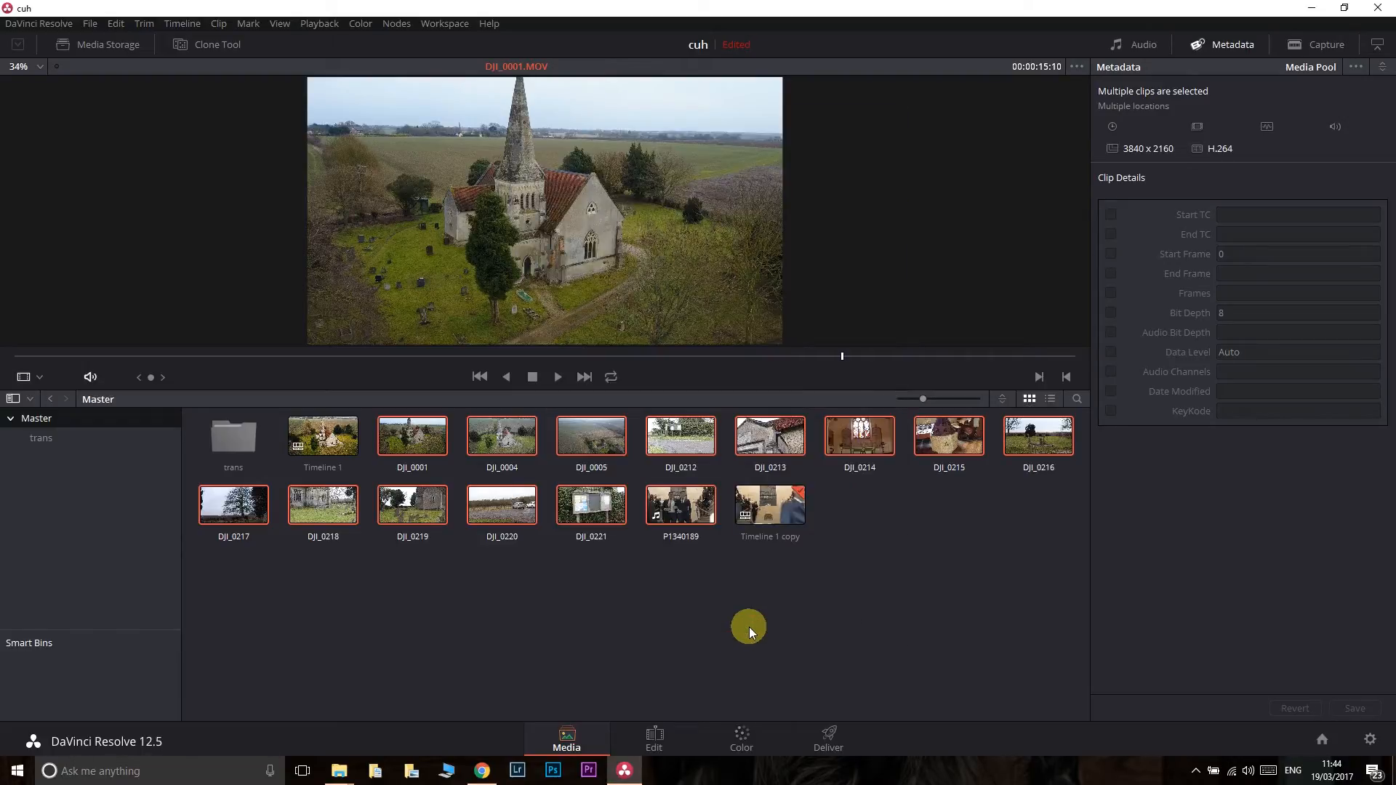
- Compare the metadata of the transcoded DJI_0001 clip in the trans bin with the original DJI_0001 in the Master bin
click(35, 447)
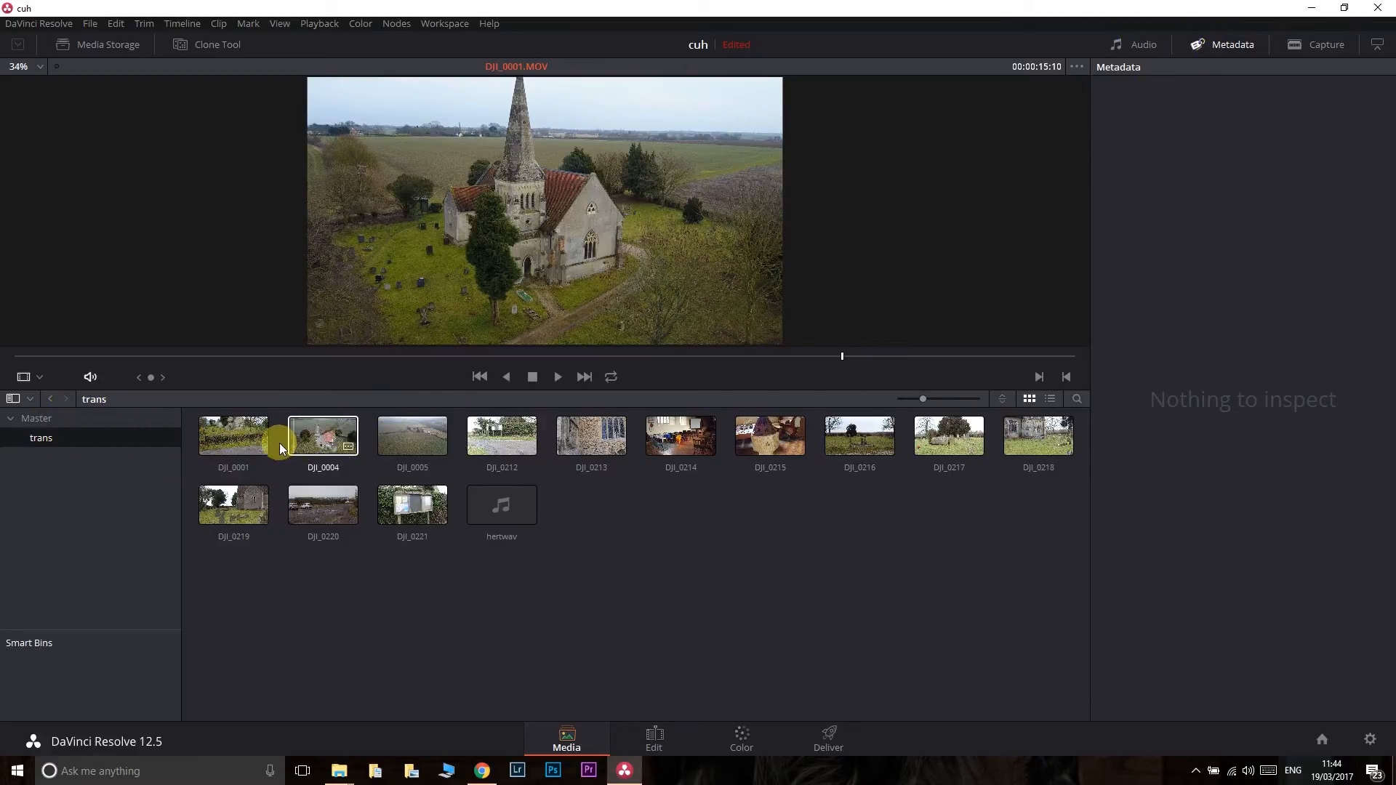
click(249, 438)
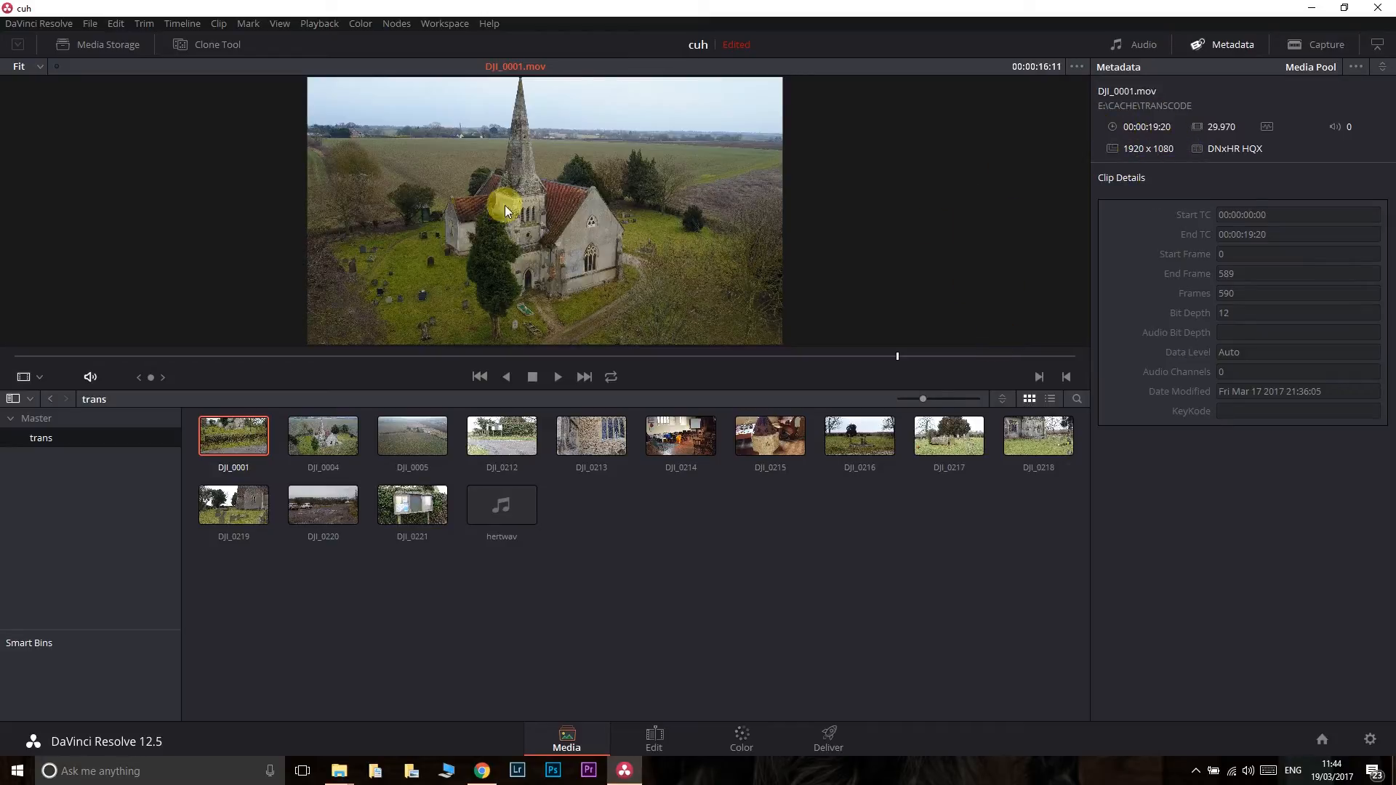
click(35, 419)
click(393, 436)
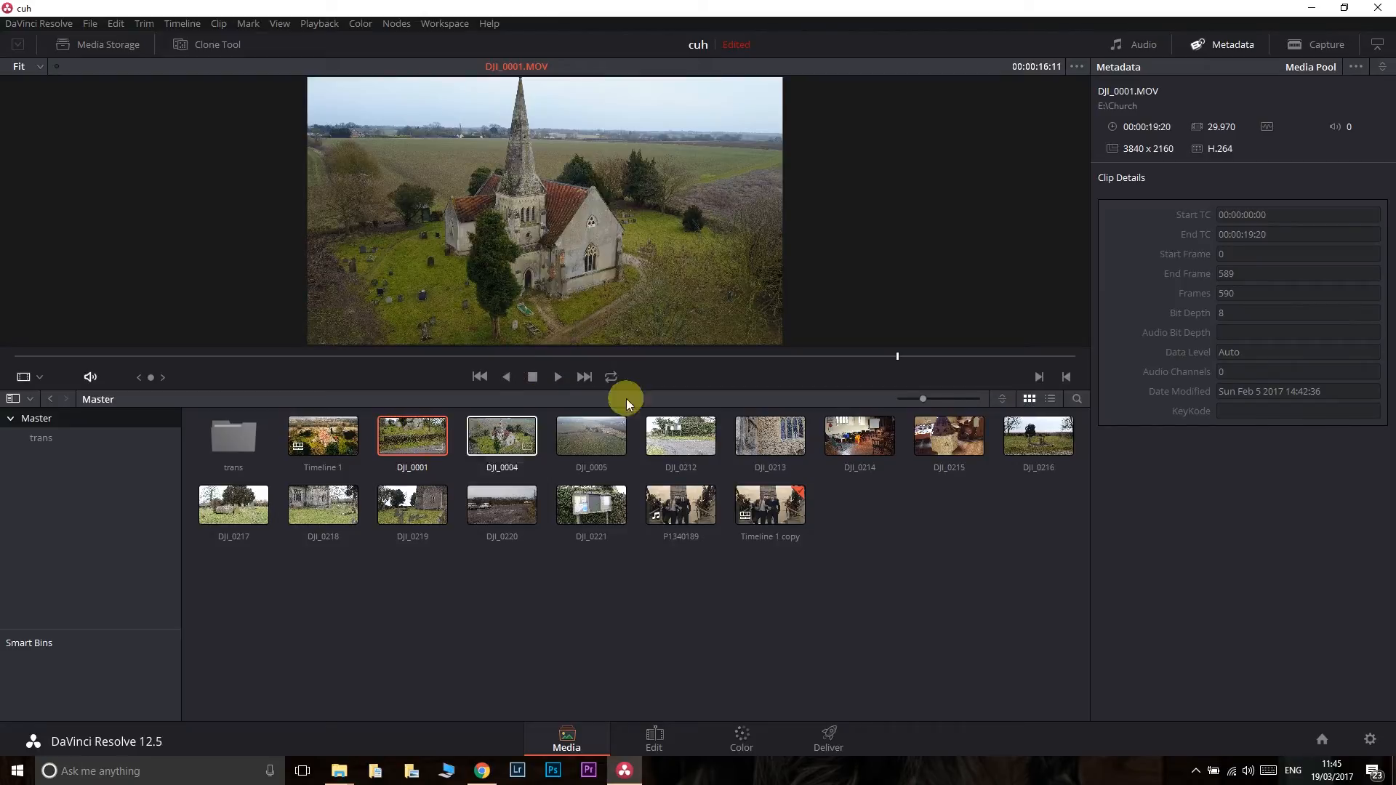
- Play the original DJI_0001 clip from partway through to check its playback rate, and inspect a stopped frame in full screen
click(438, 356)
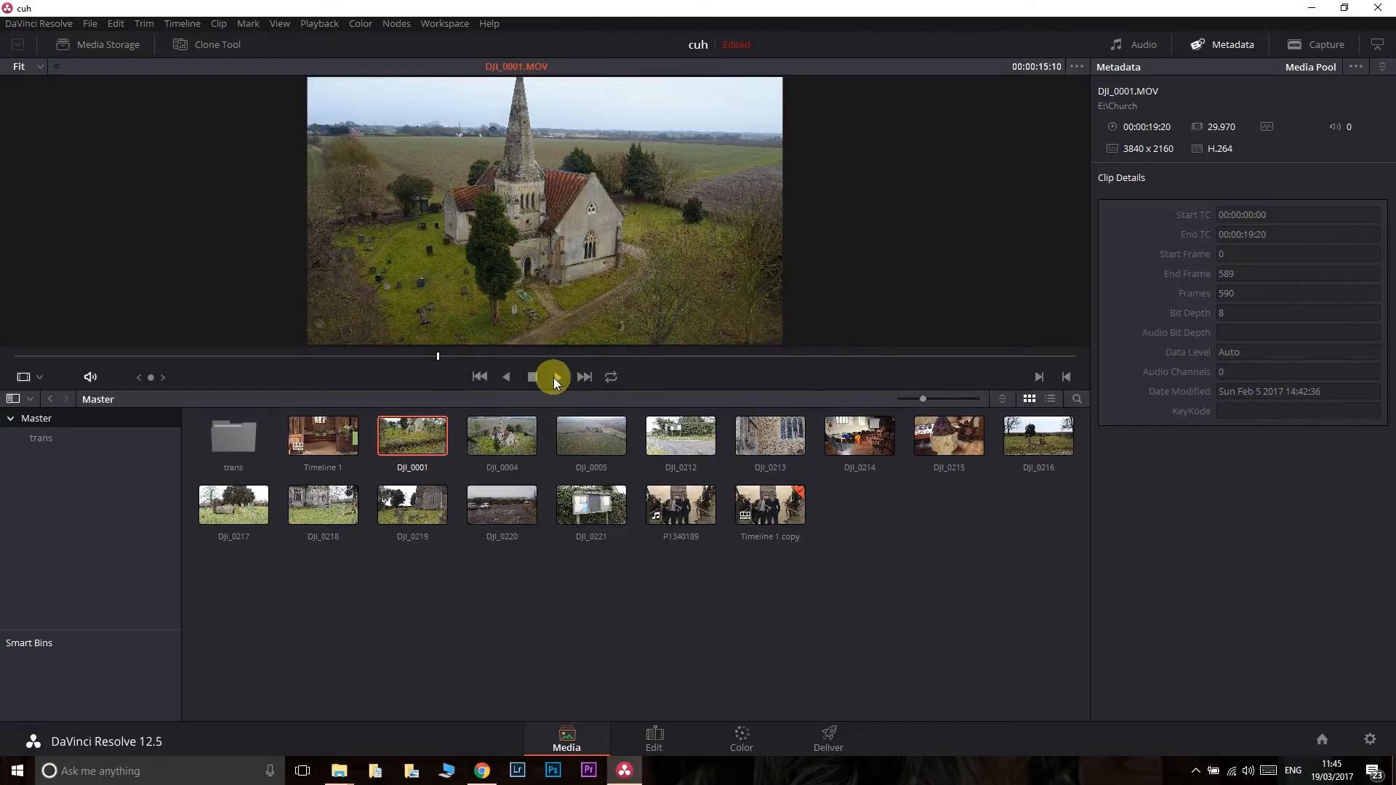
click(591, 369)
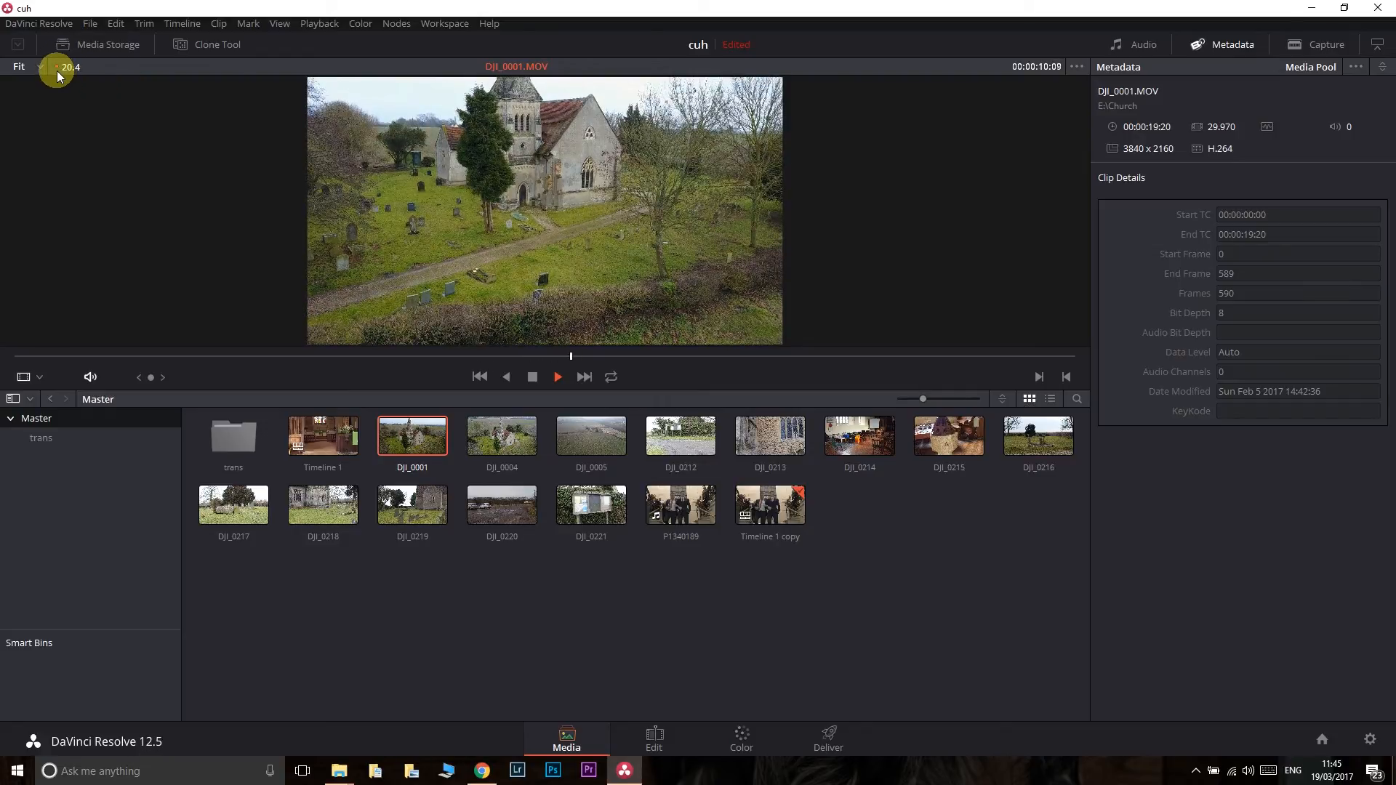
click(532, 375)
key(ctrl+f)
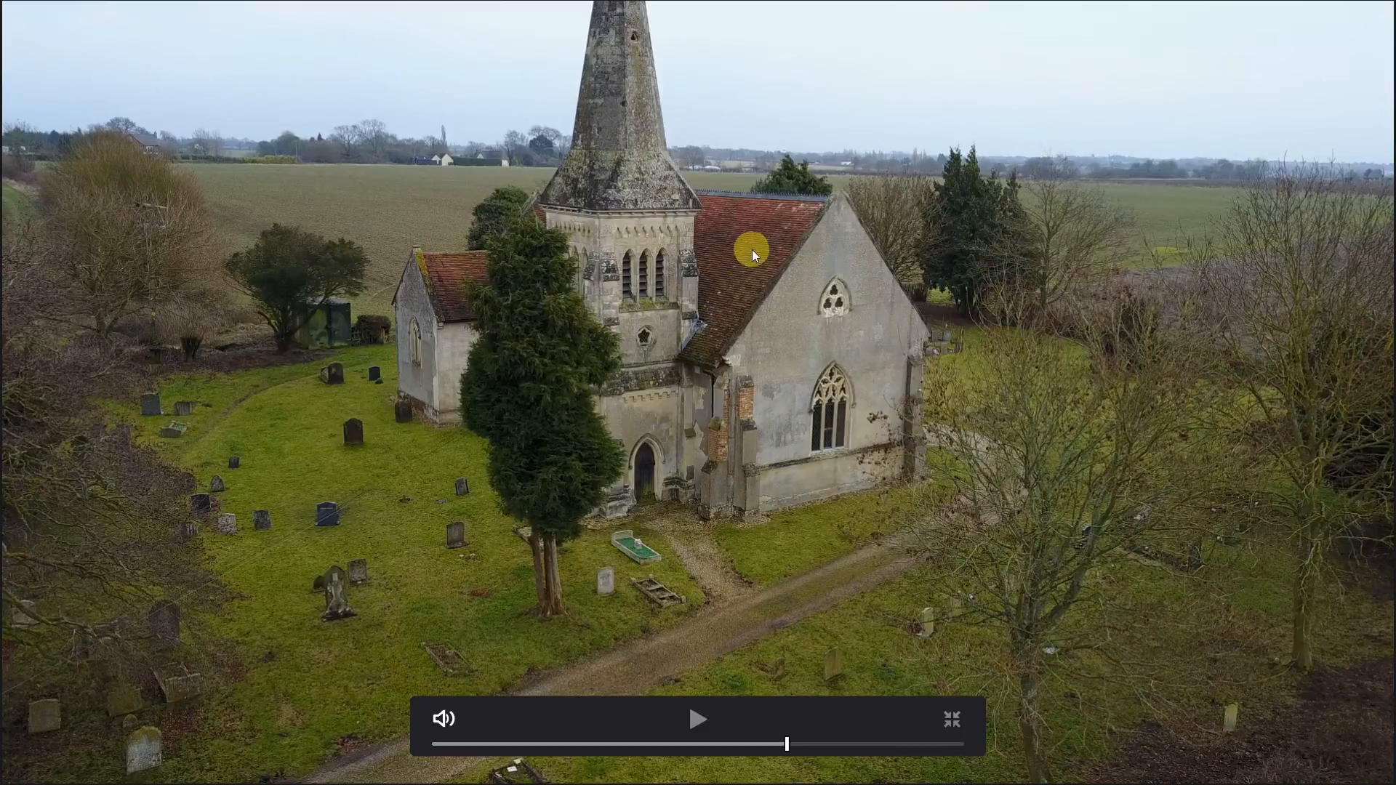
key(Escape)
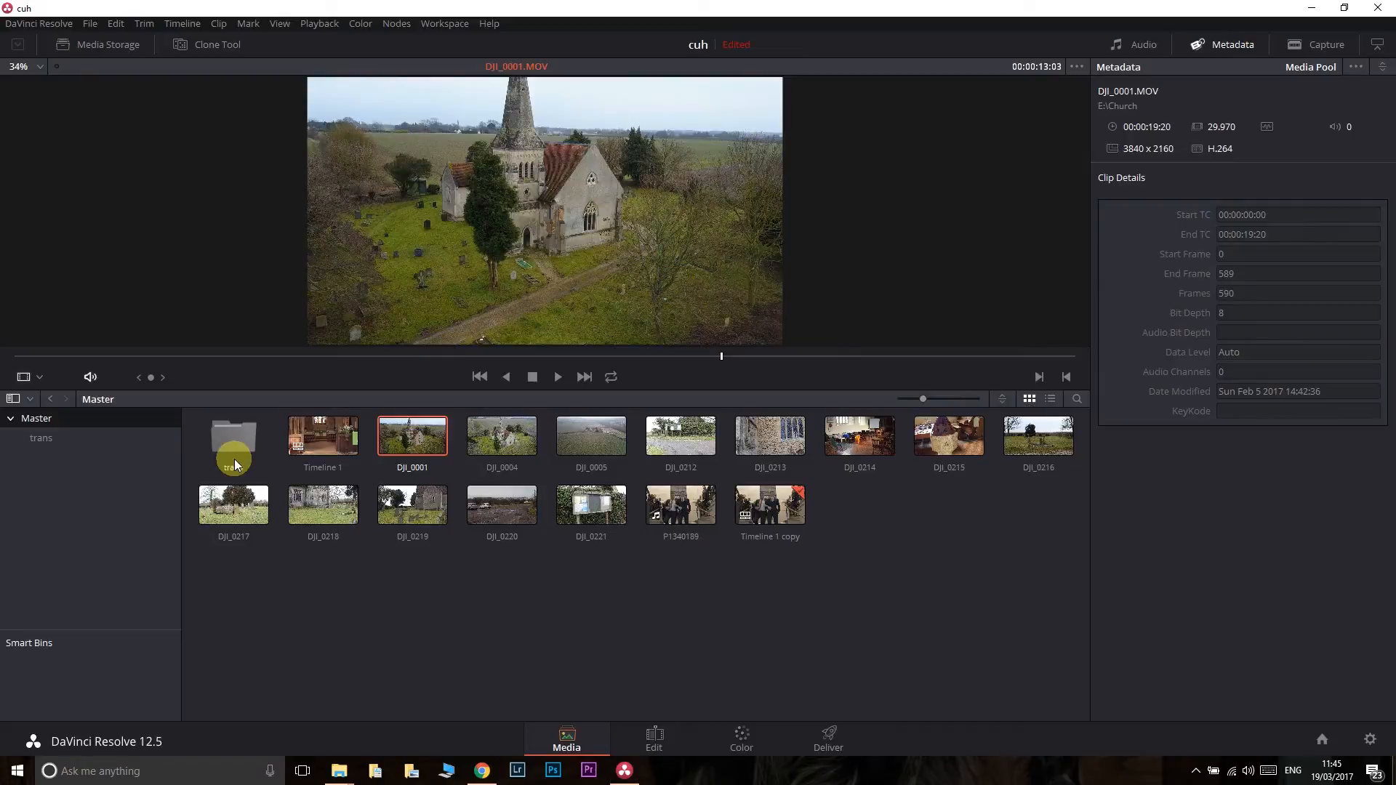
- Play the transcoded DJI_0001 clip from the trans bin to check its playback rate, and inspect a stopped frame in full screen
click(81, 443)
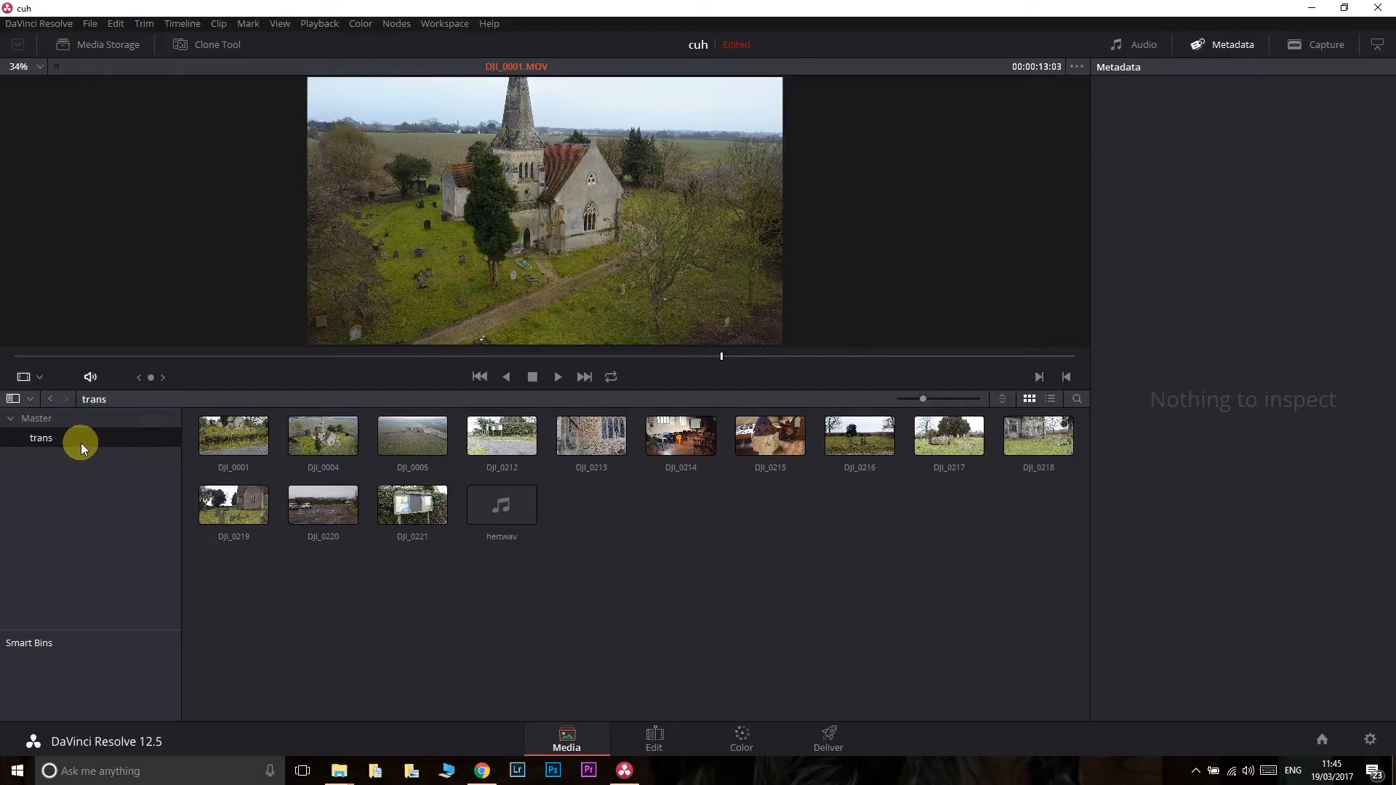
click(220, 446)
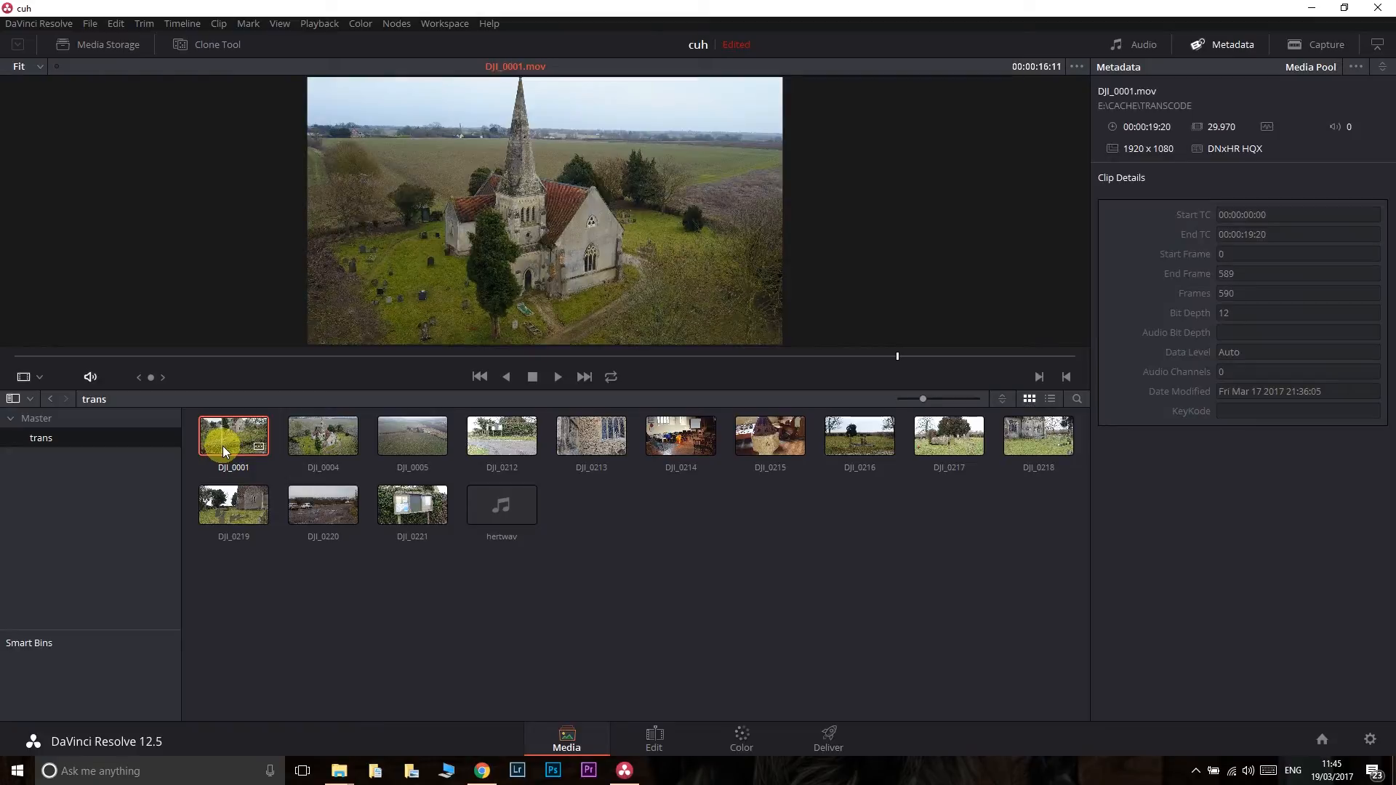
click(116, 356)
click(558, 376)
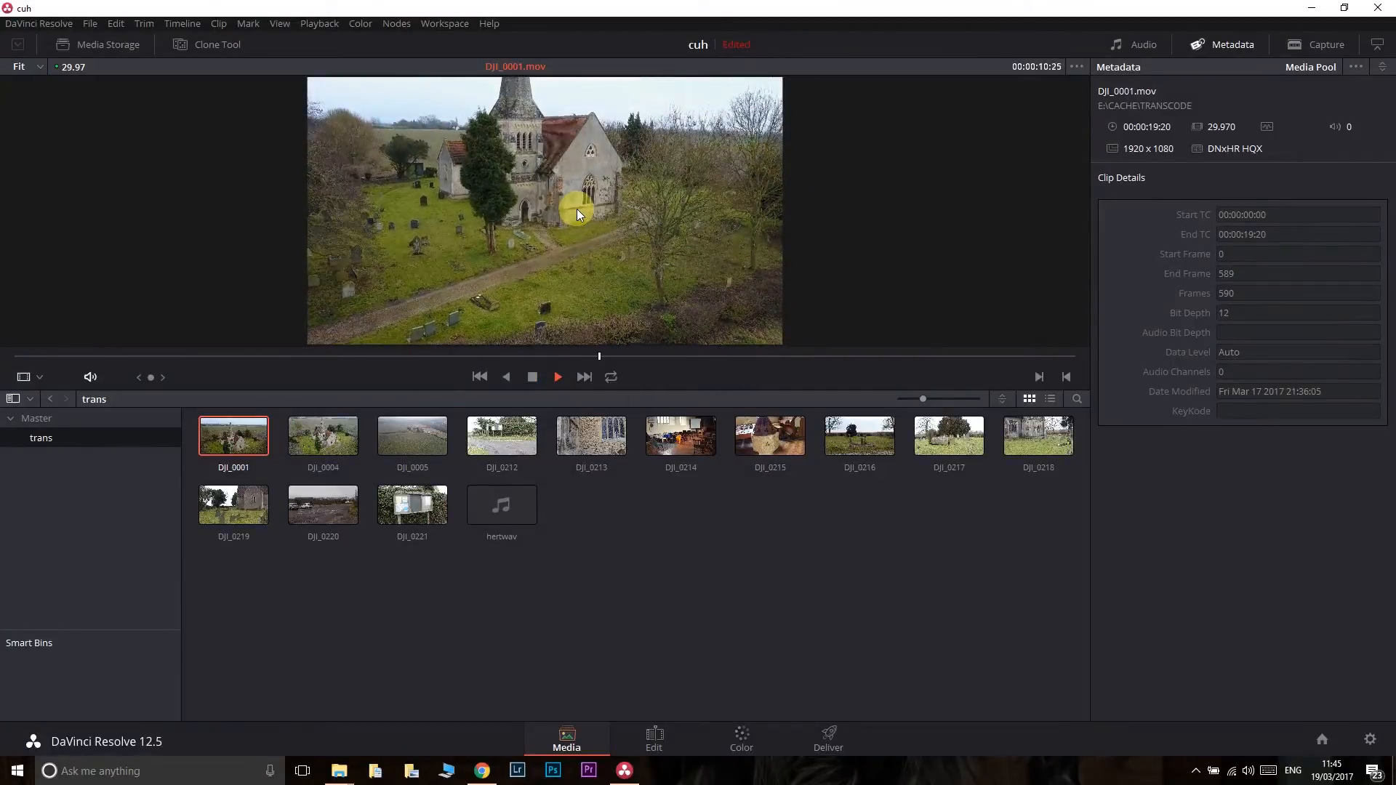
click(531, 378)
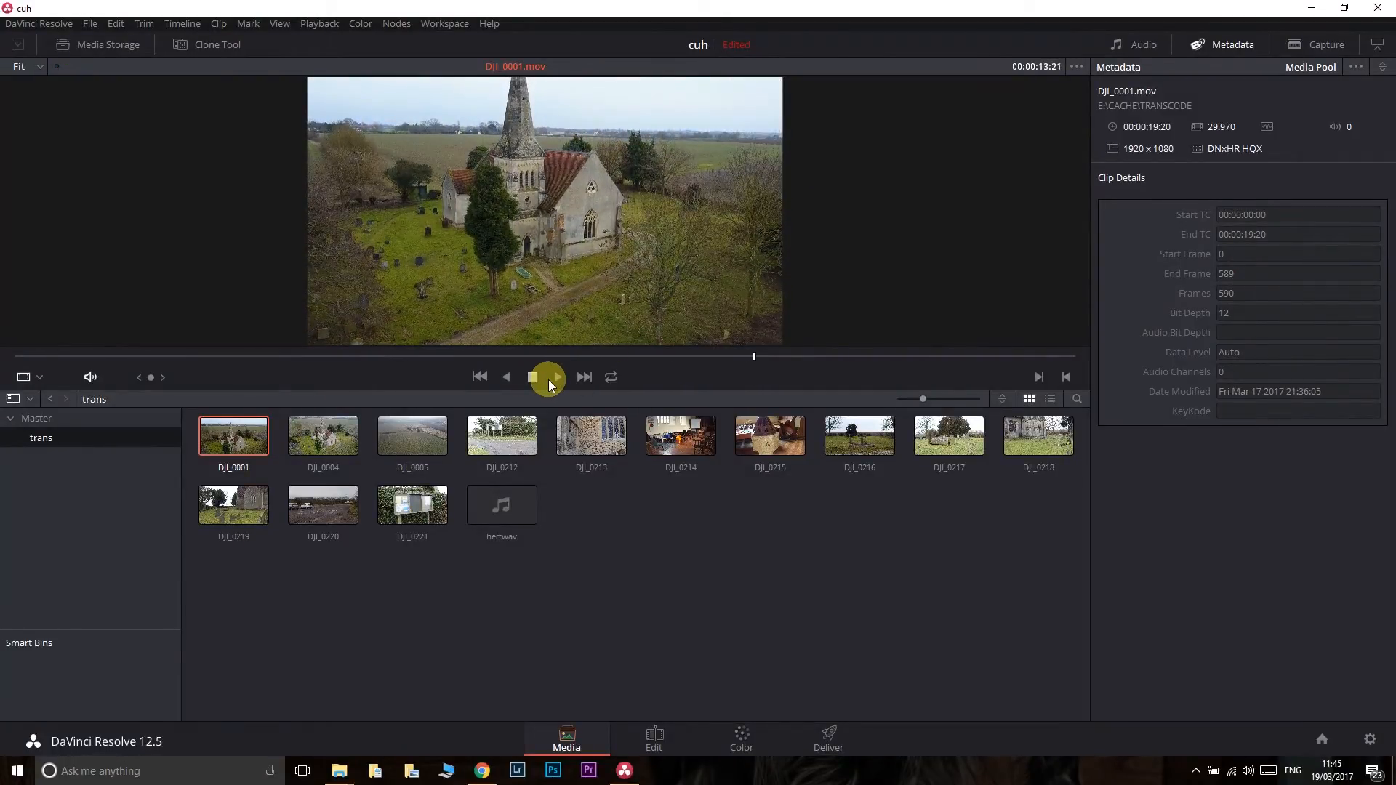
double_click(613, 242)
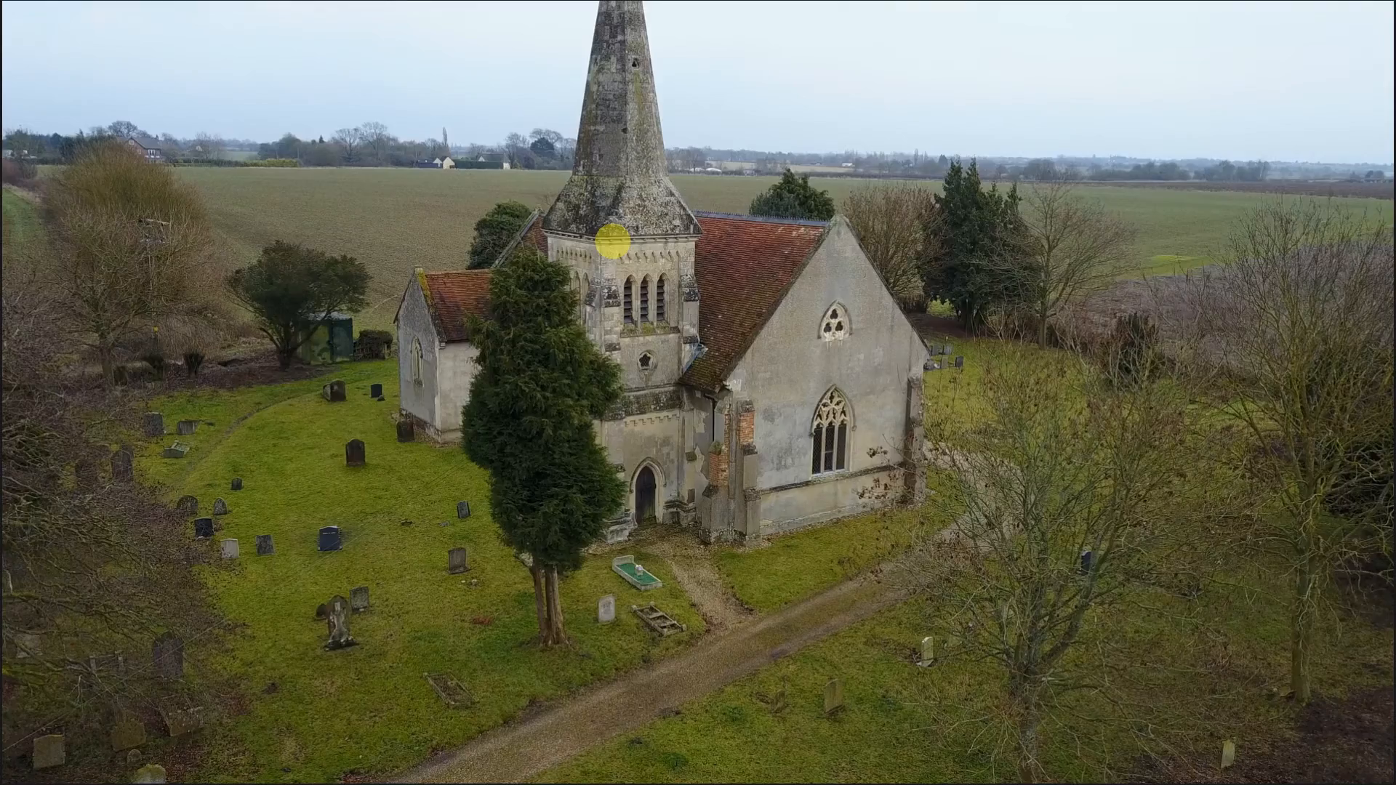
mouse_move(1025, 470)
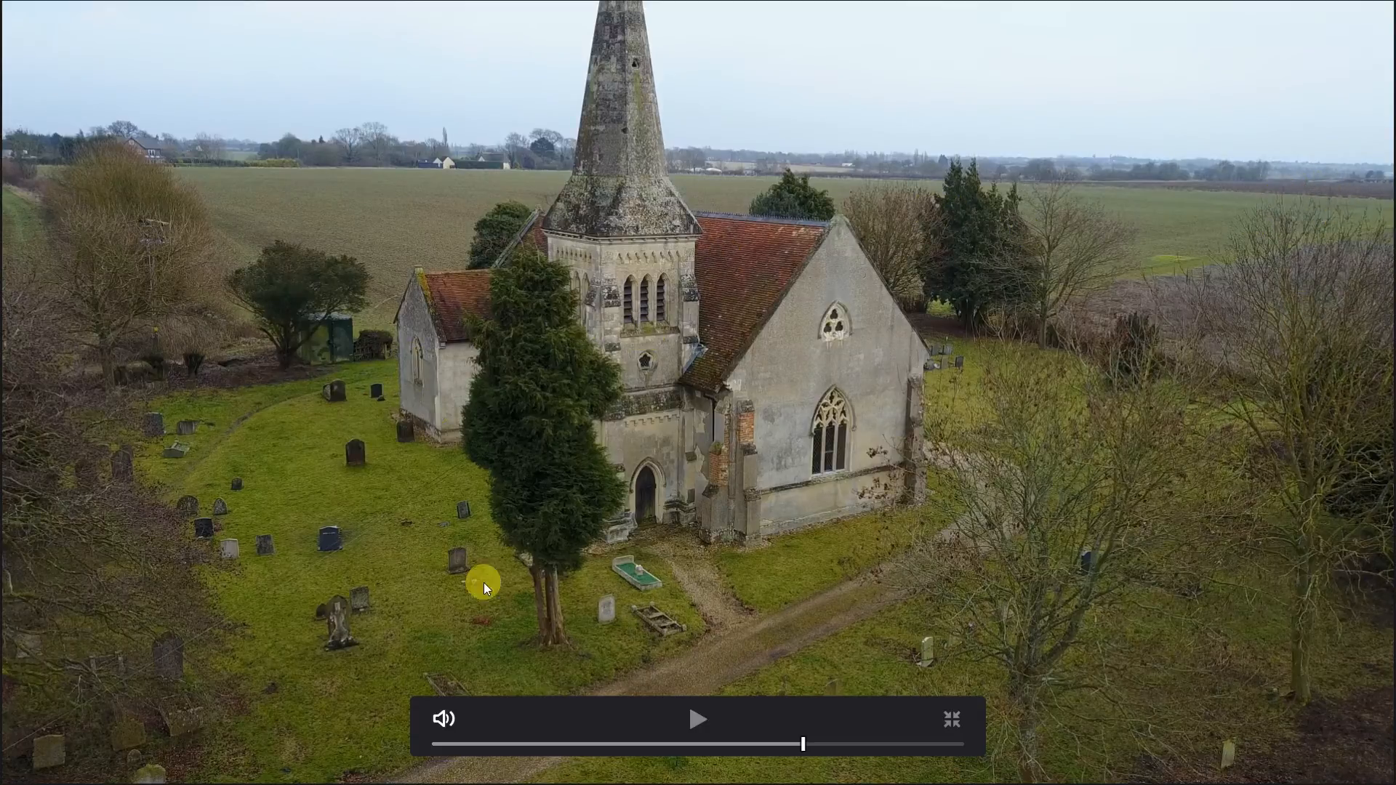
key(Escape)
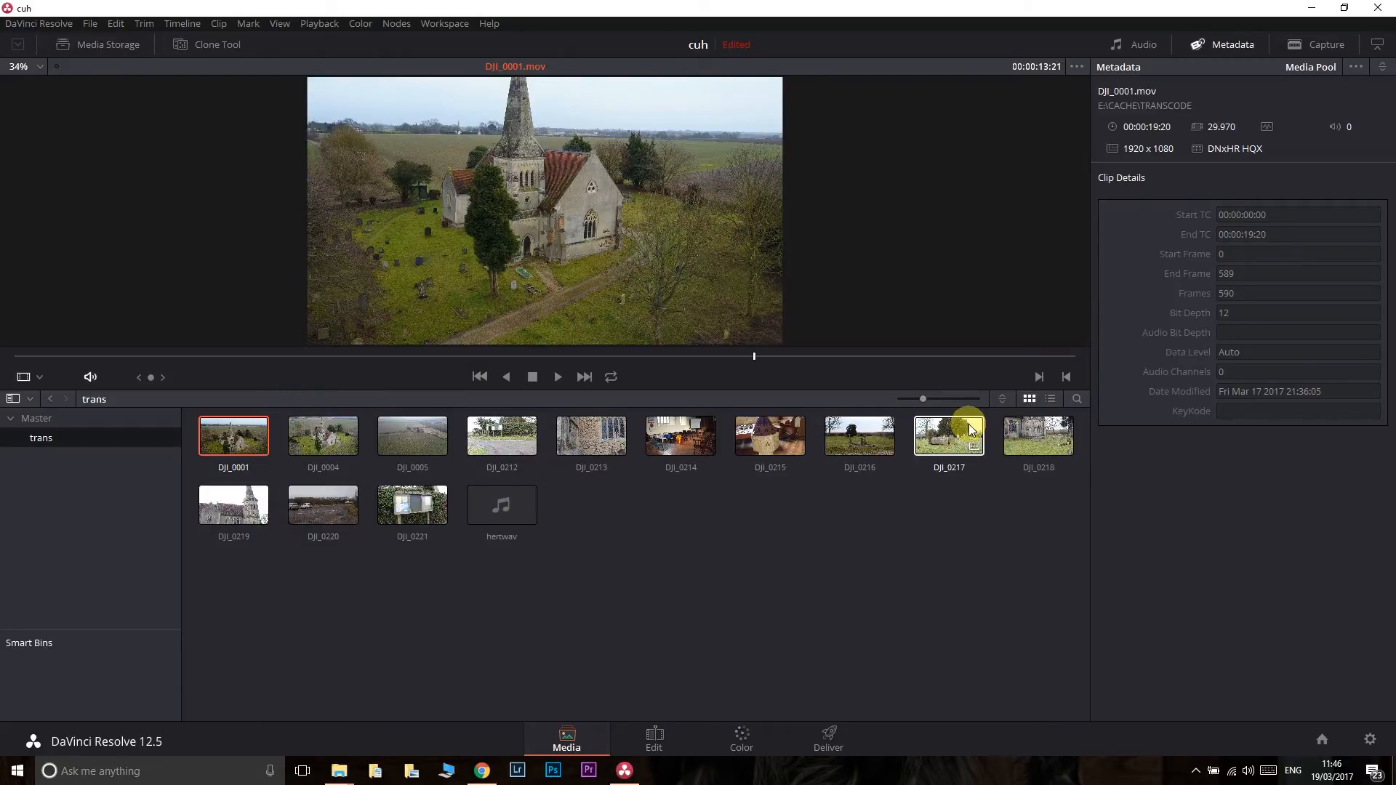
- Open Timeline 1 from the Master bin on the Edit page
click(653, 740)
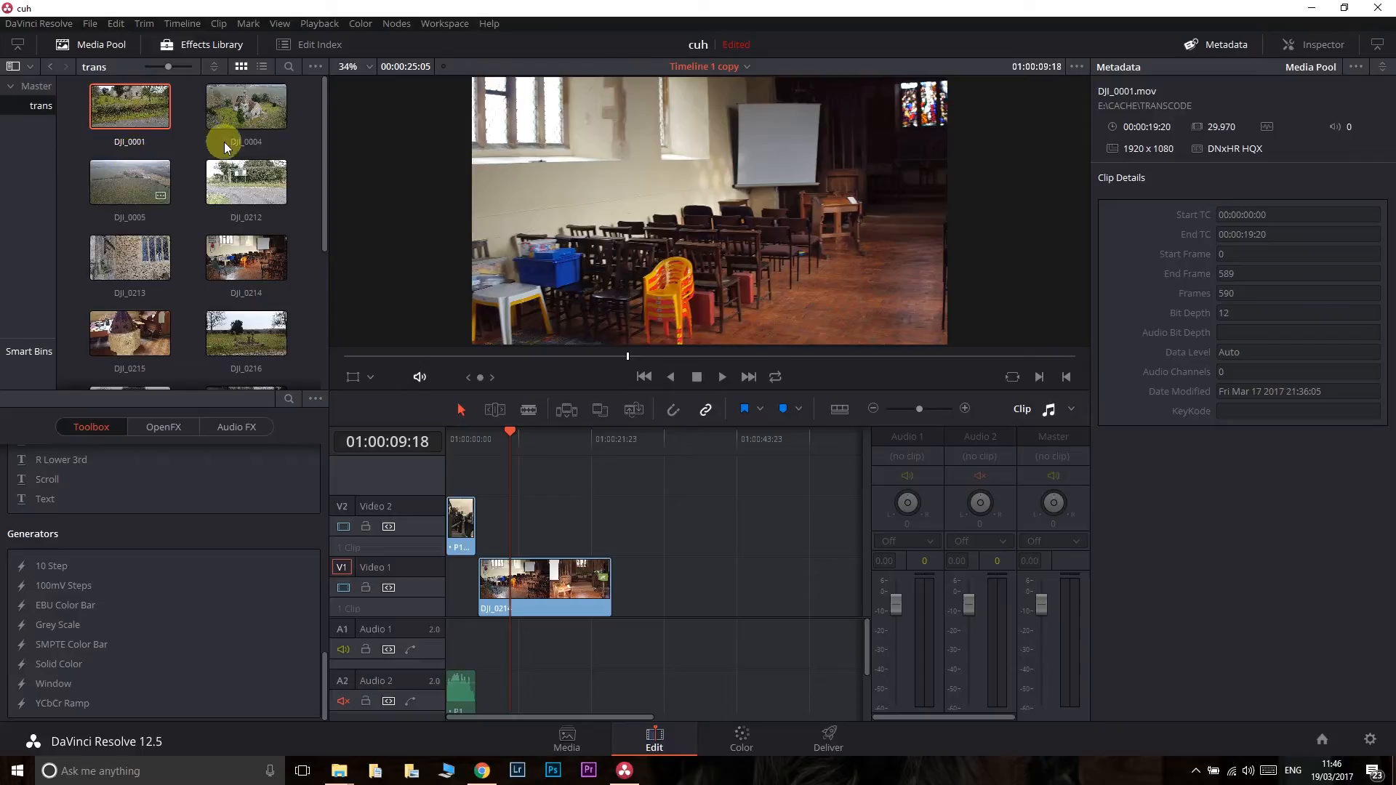
scroll(317, 145, down, 5)
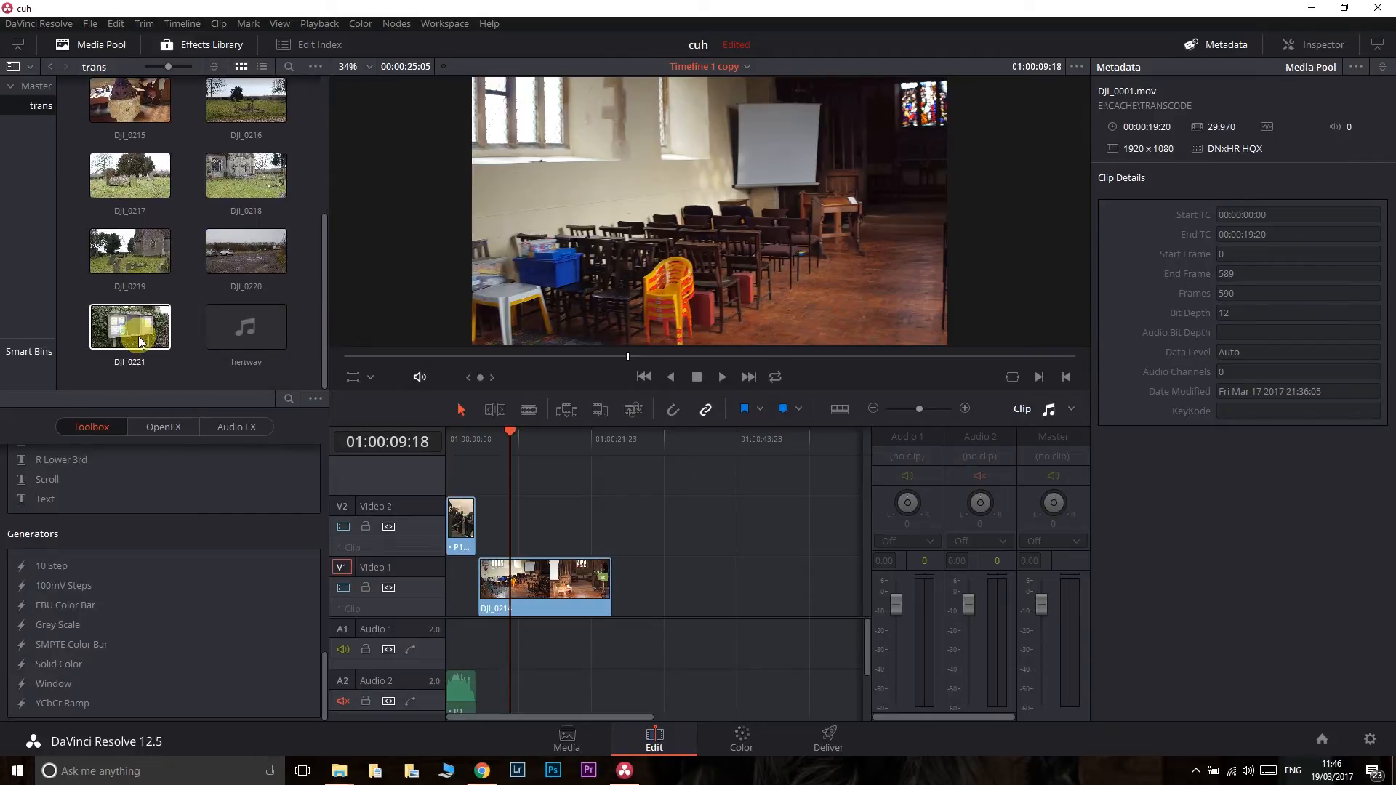
scroll(167, 290, up, 2)
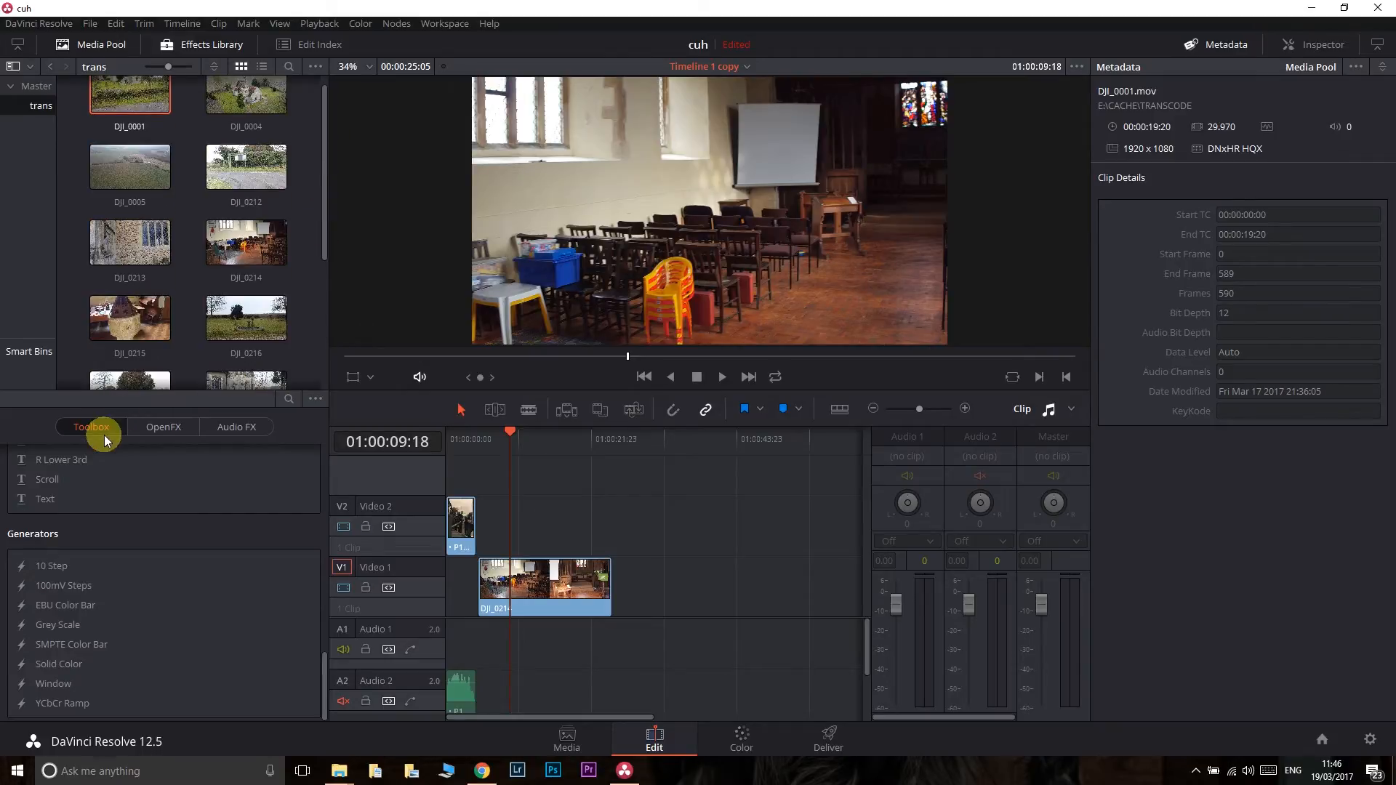
click(34, 86)
double_click(246, 107)
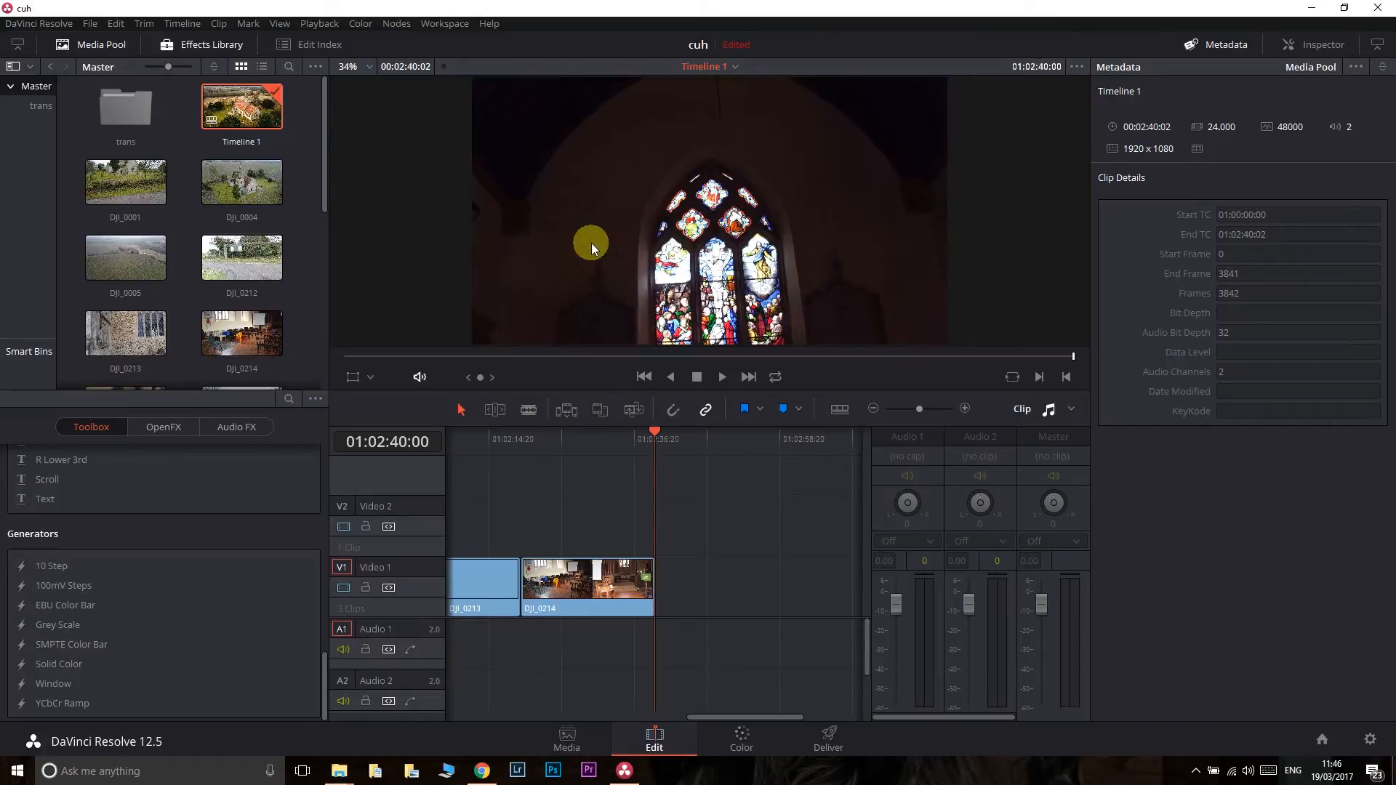
click(722, 704)
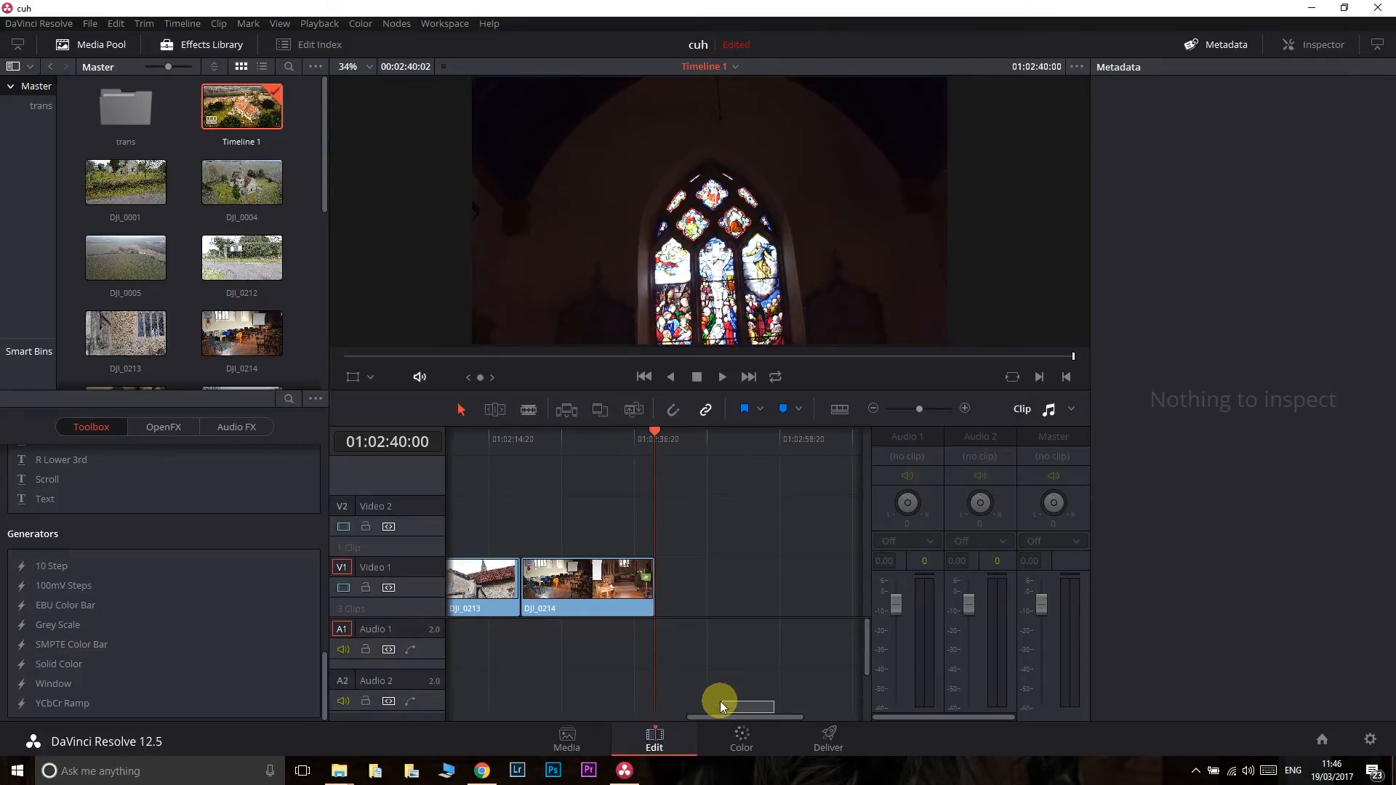
drag(757, 715, 490, 716)
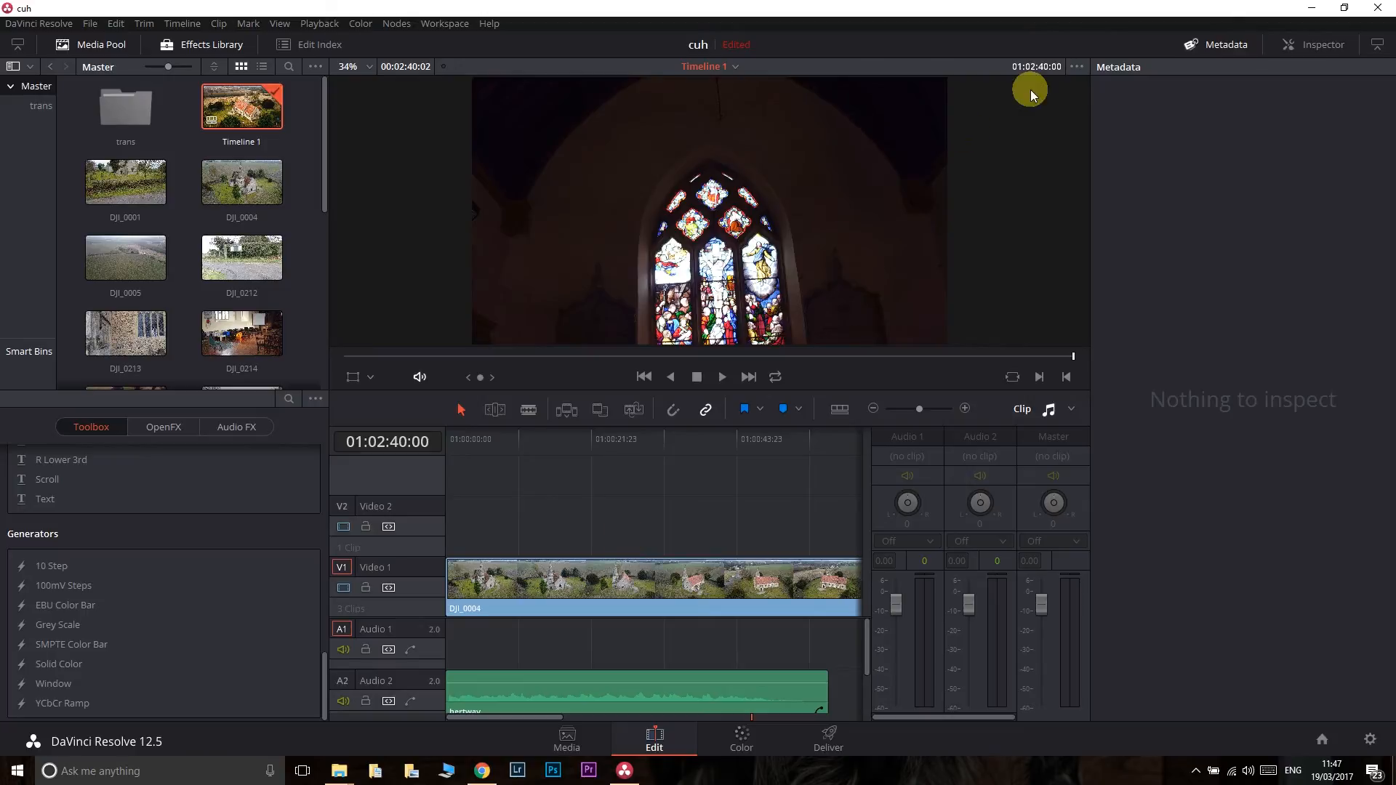
- Minimize the open windows to look at the desktop, and return to DaVinci Resolve
click(1313, 9)
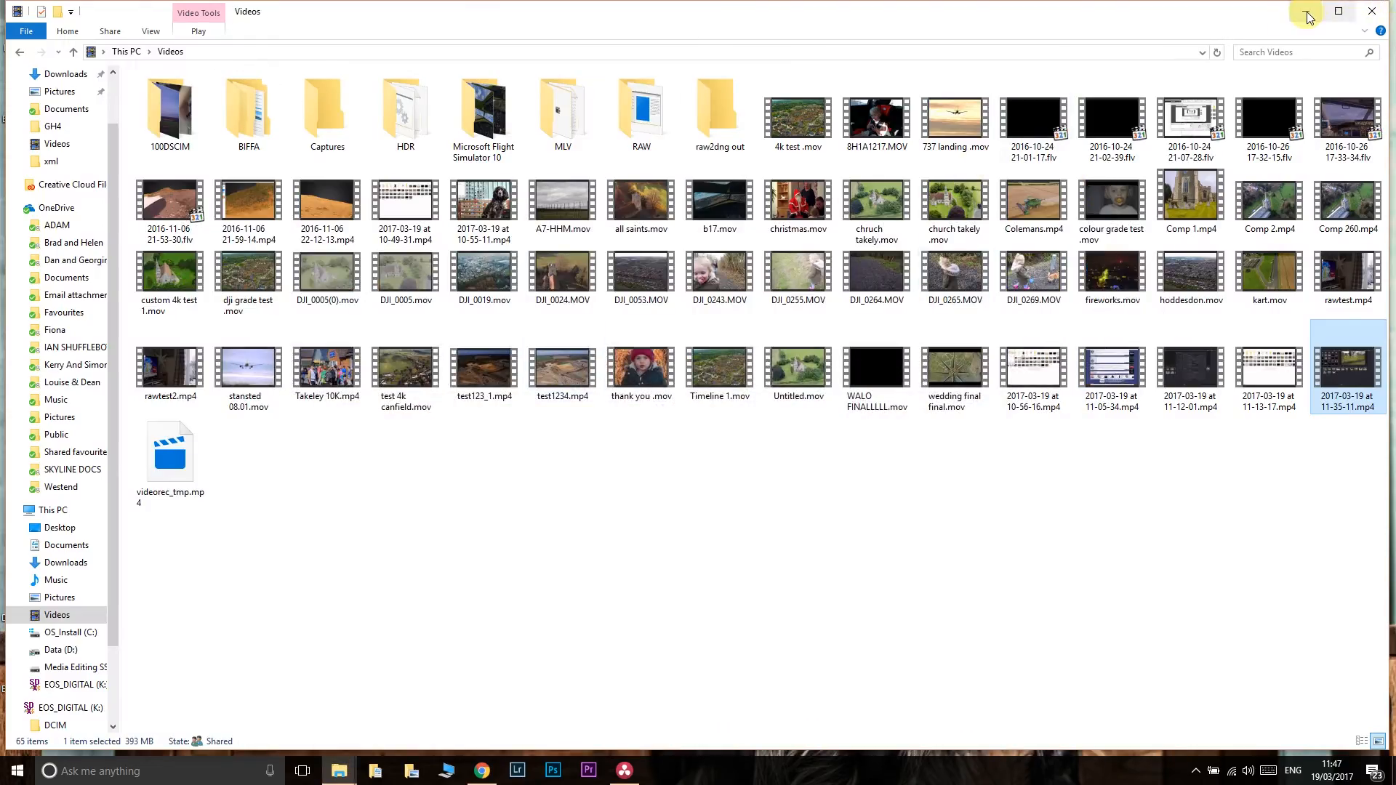
click(1309, 11)
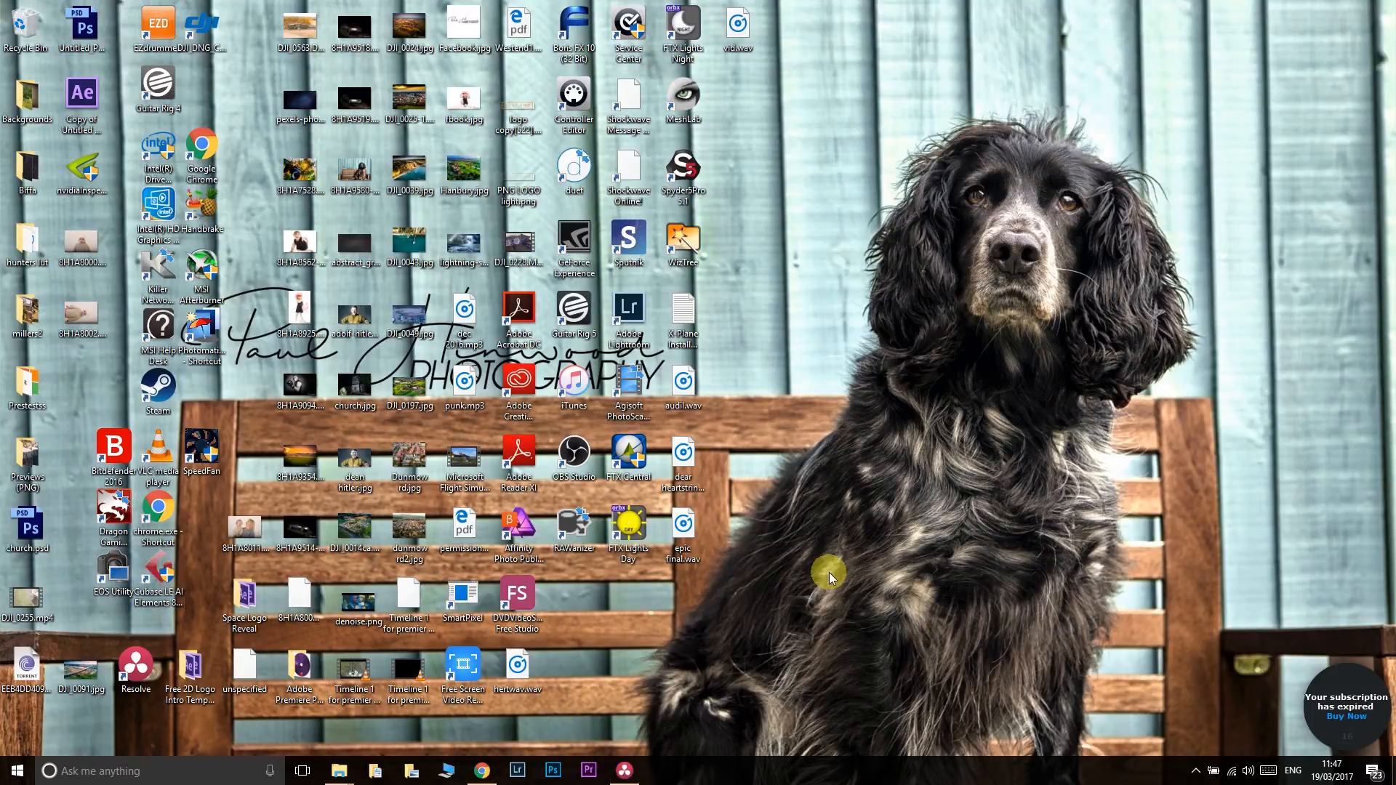
click(624, 770)
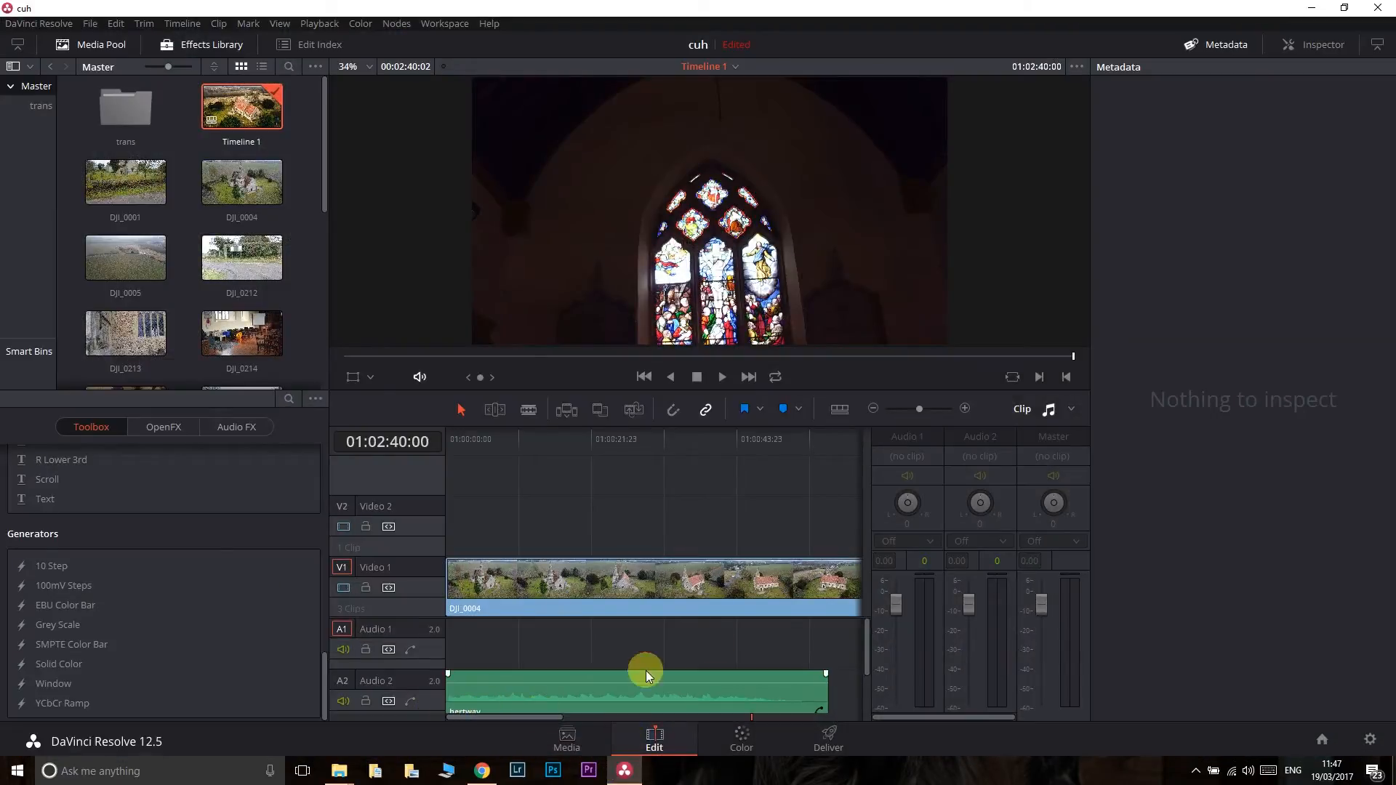
- Play Timeline 1 from near its start for about ten seconds to check the playback frame rate
drag(863, 640, 865, 647)
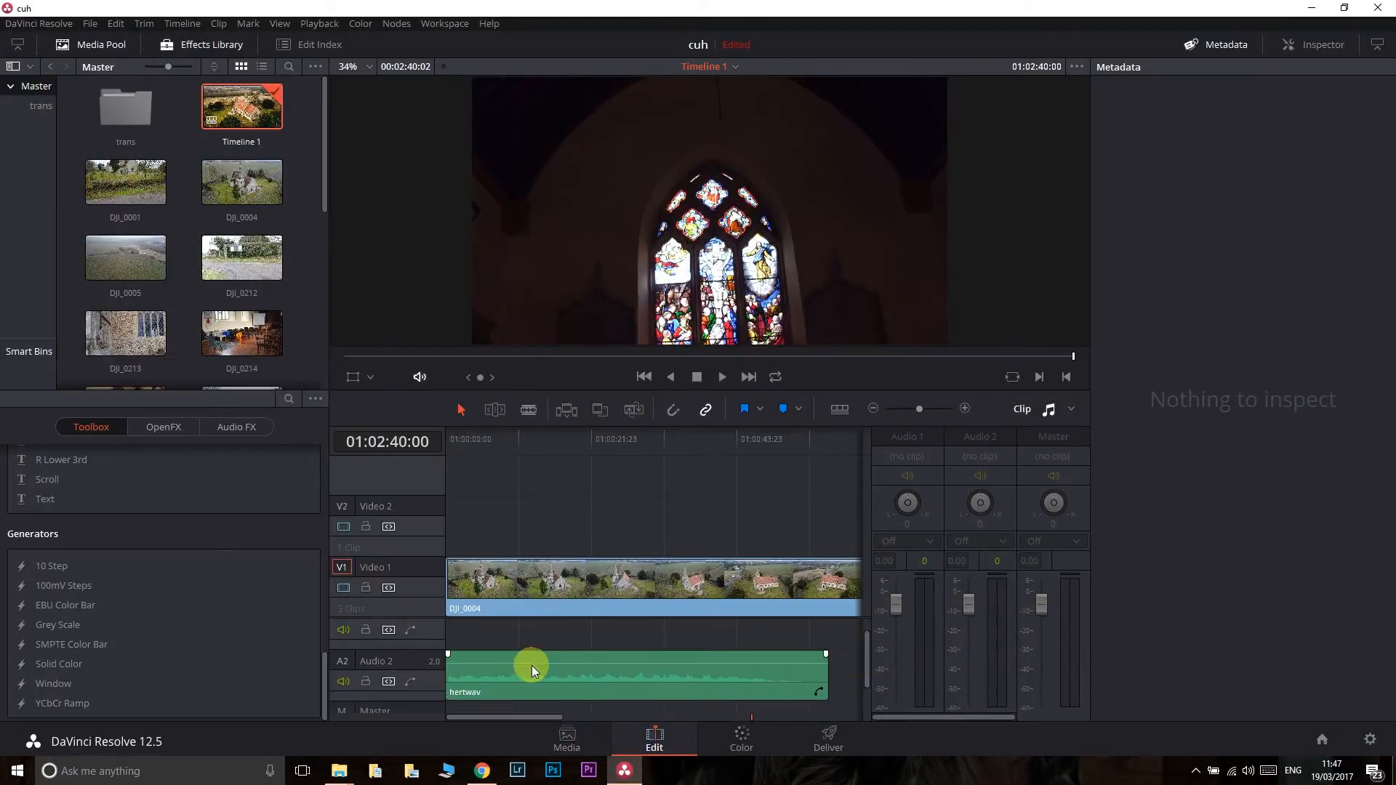
click(451, 447)
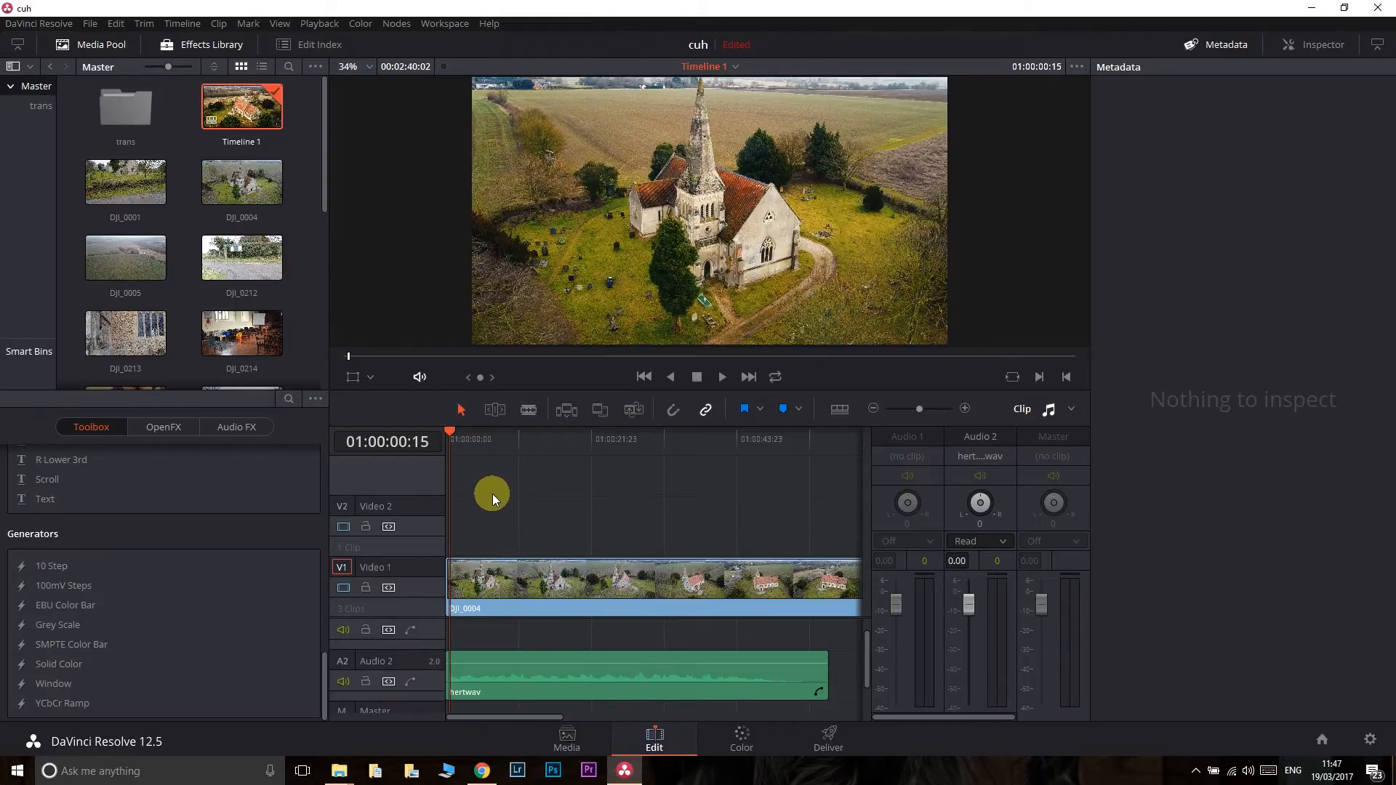
key(space)
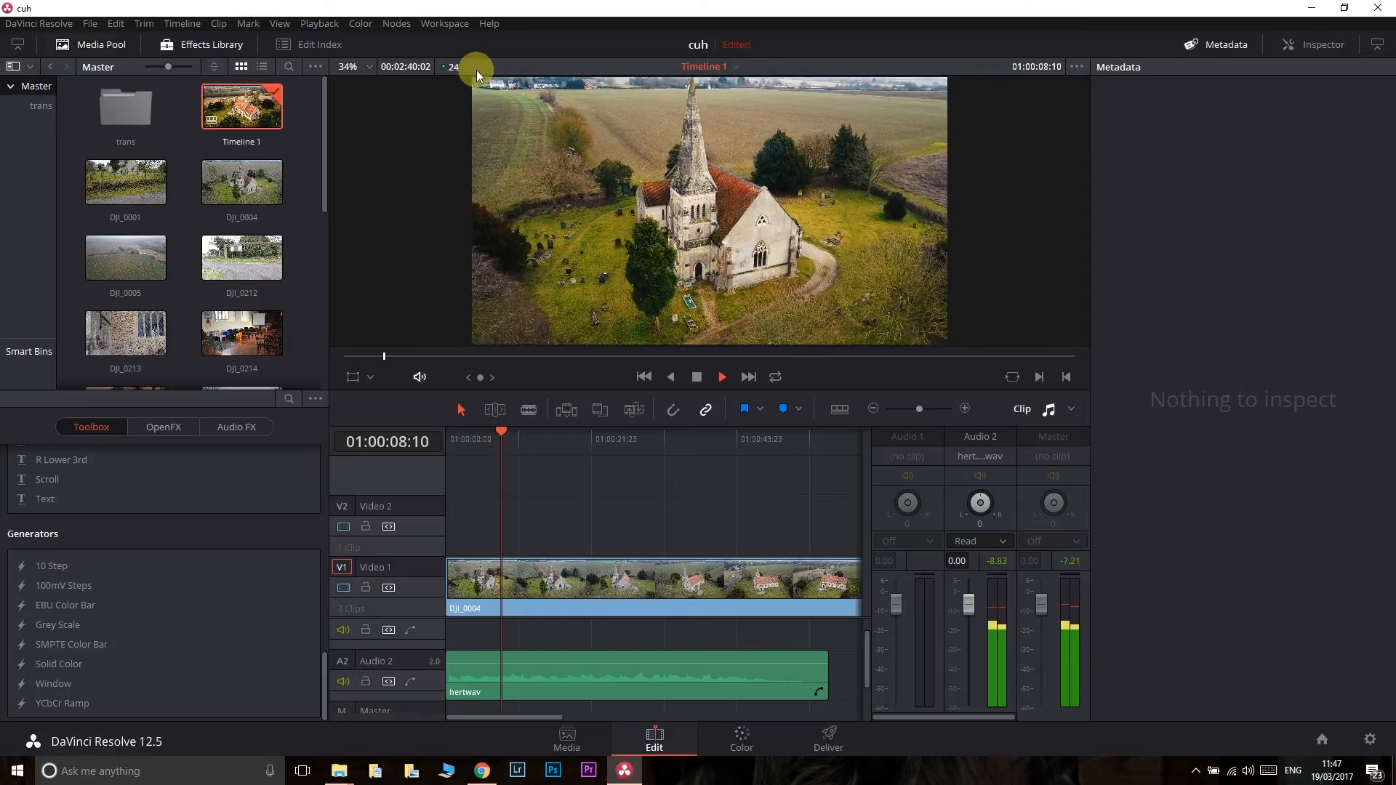
key(space)
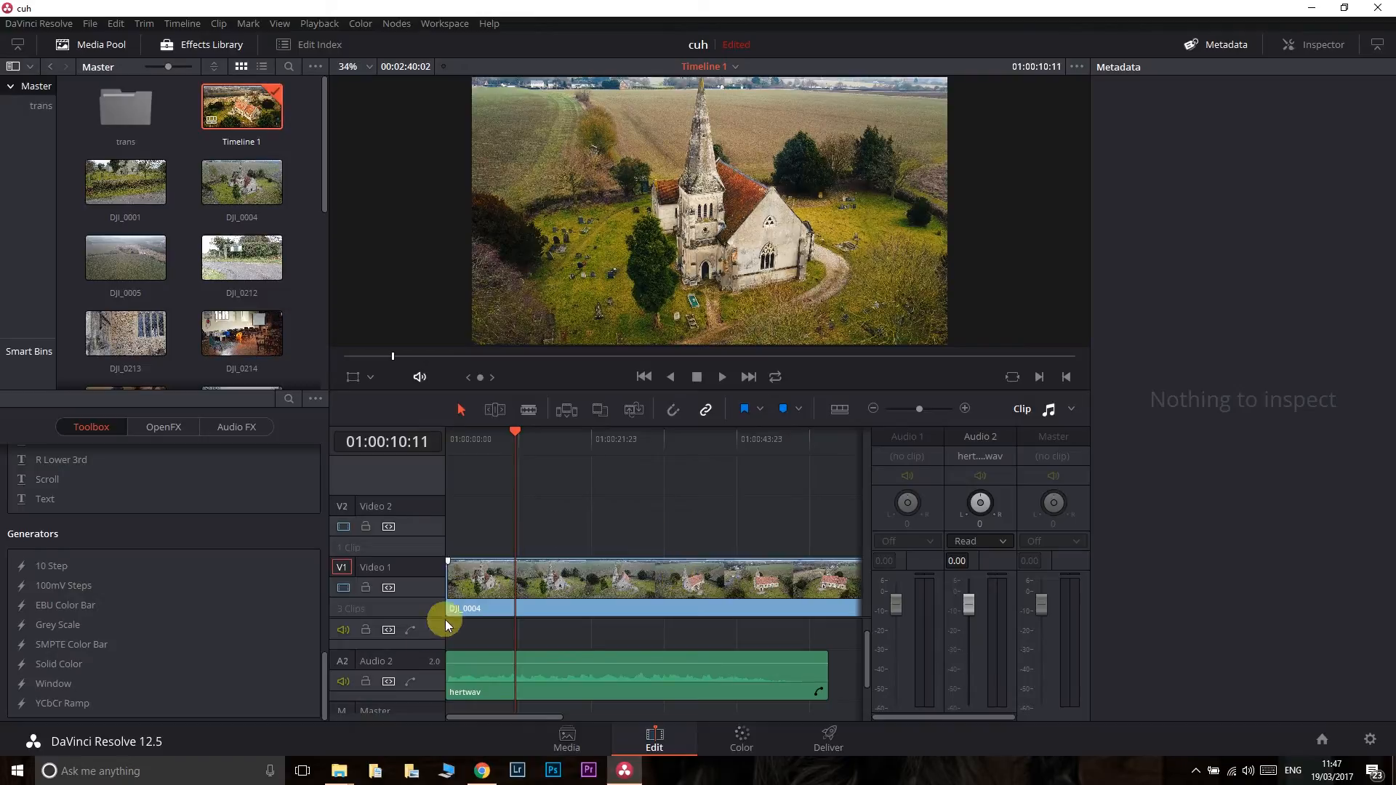
- Open the timeline's DJI_0004 clip on the Color page and bypass its grades
drag(325, 684, 321, 461)
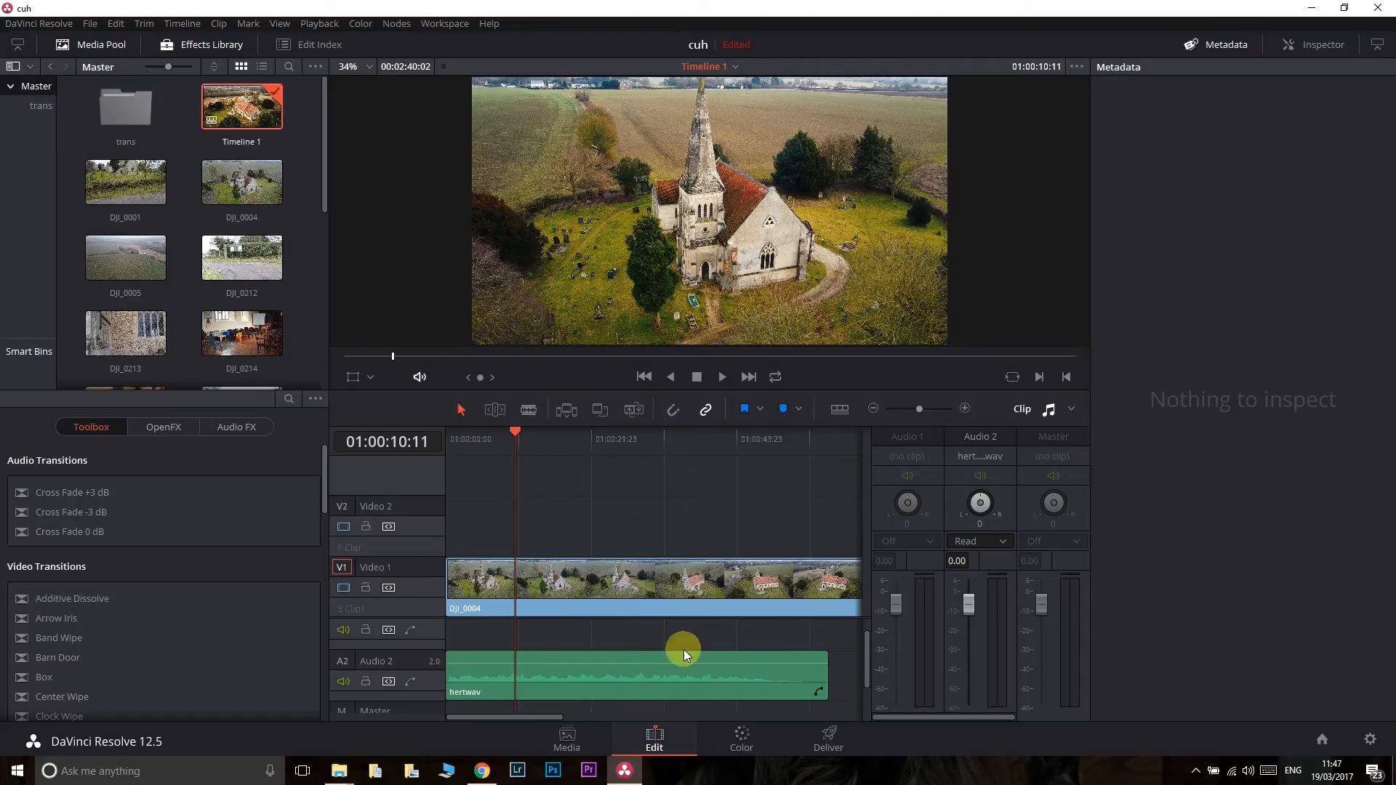
click(734, 730)
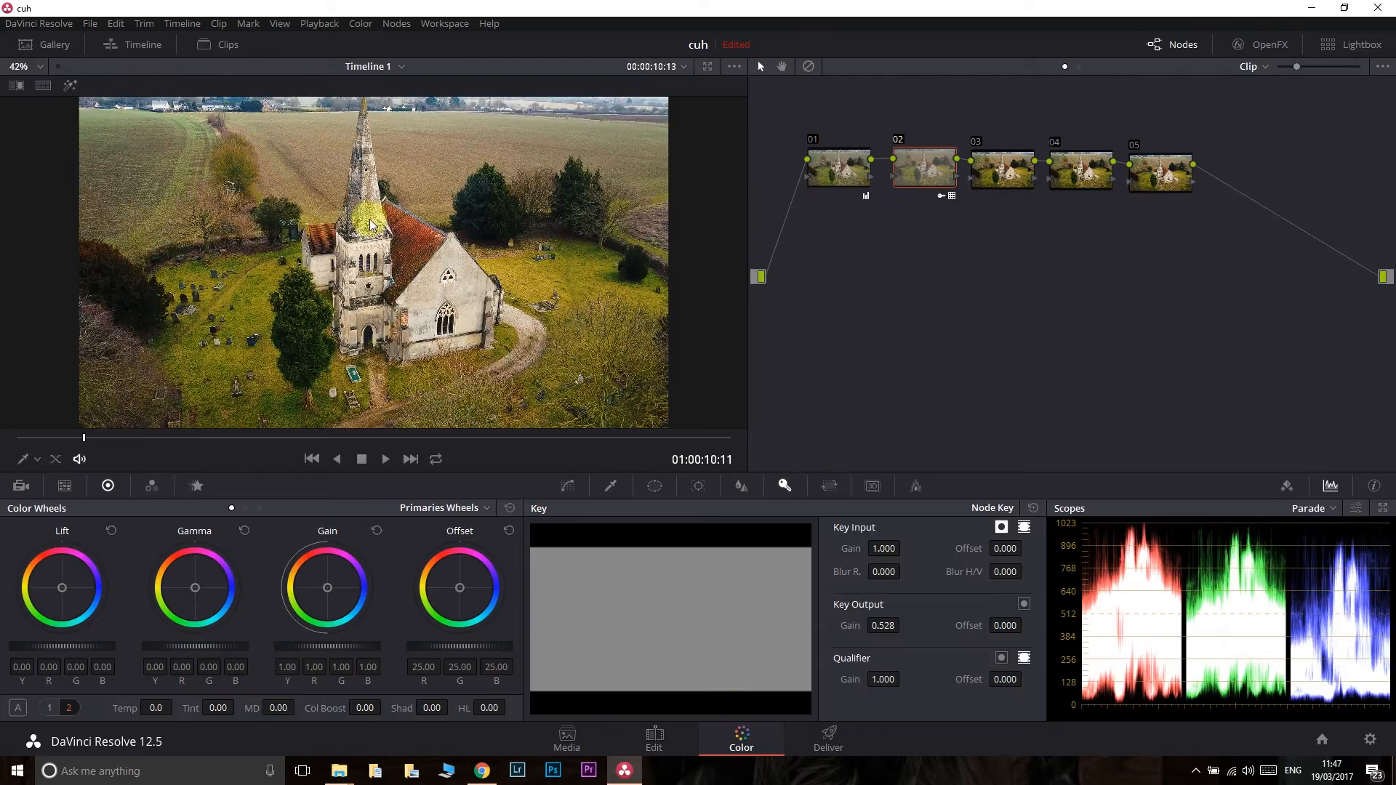
click(810, 67)
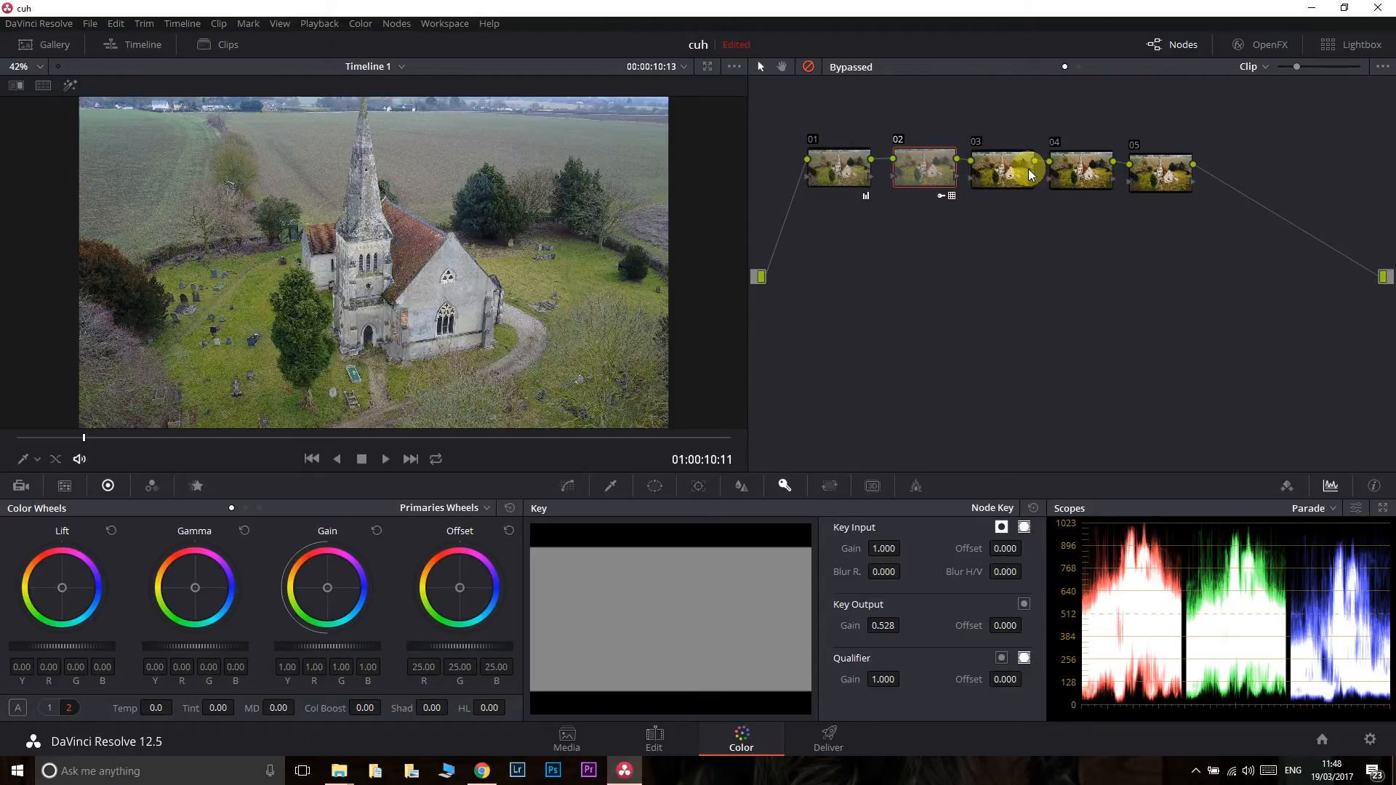
- Delete nodes 03, 04 and 05 from the clip's grade, keeping nodes 01 and 02
drag(1001, 133, 1218, 236)
right_click(1185, 175)
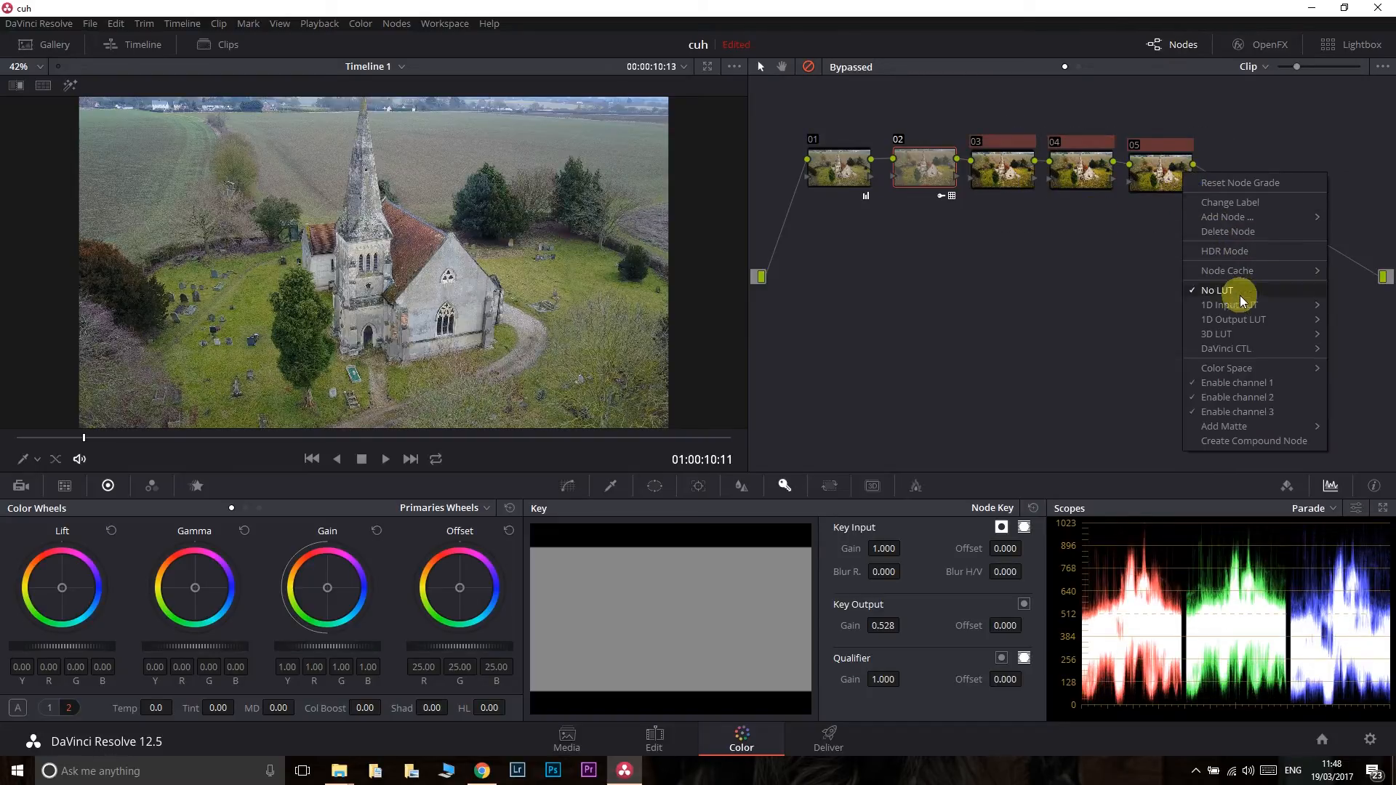
click(1244, 230)
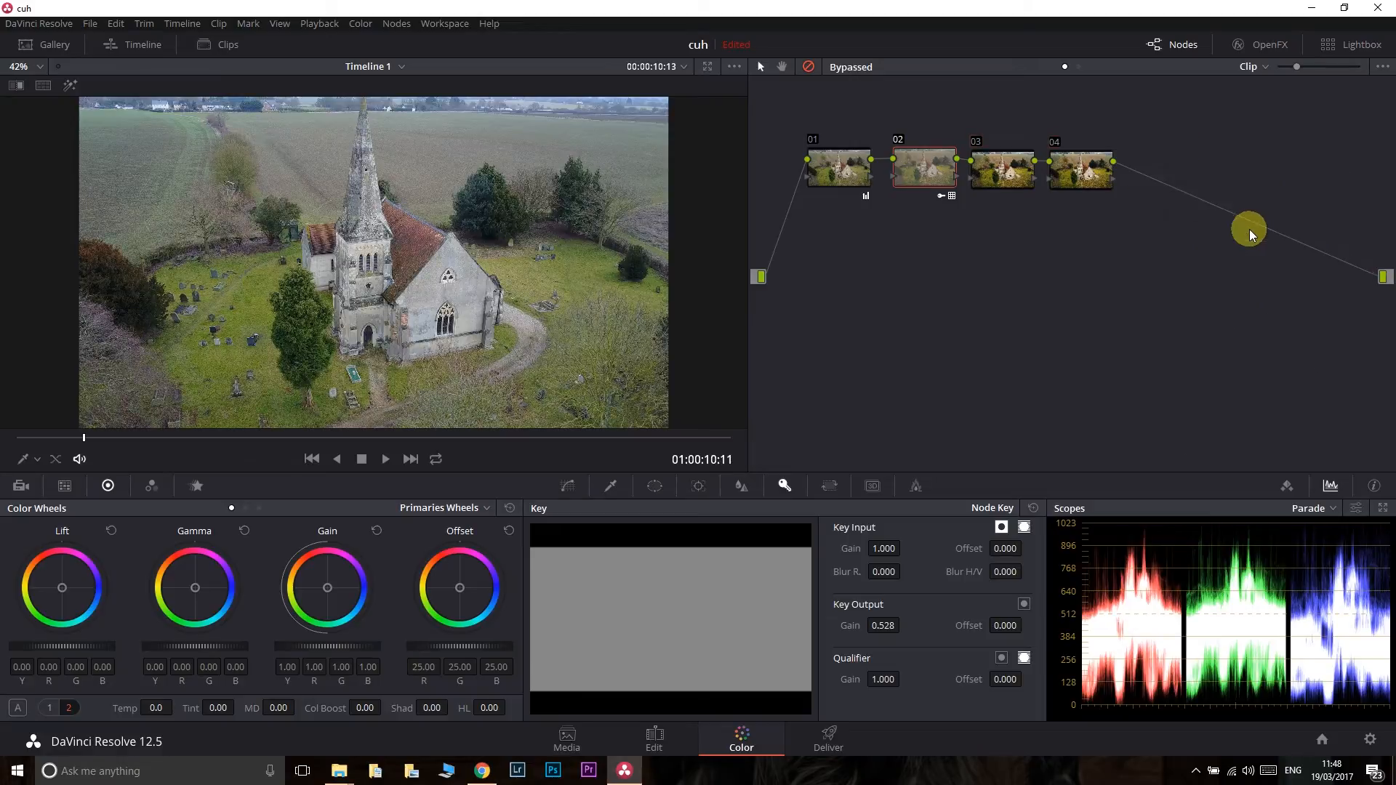
click(1077, 179)
right_click(1077, 179)
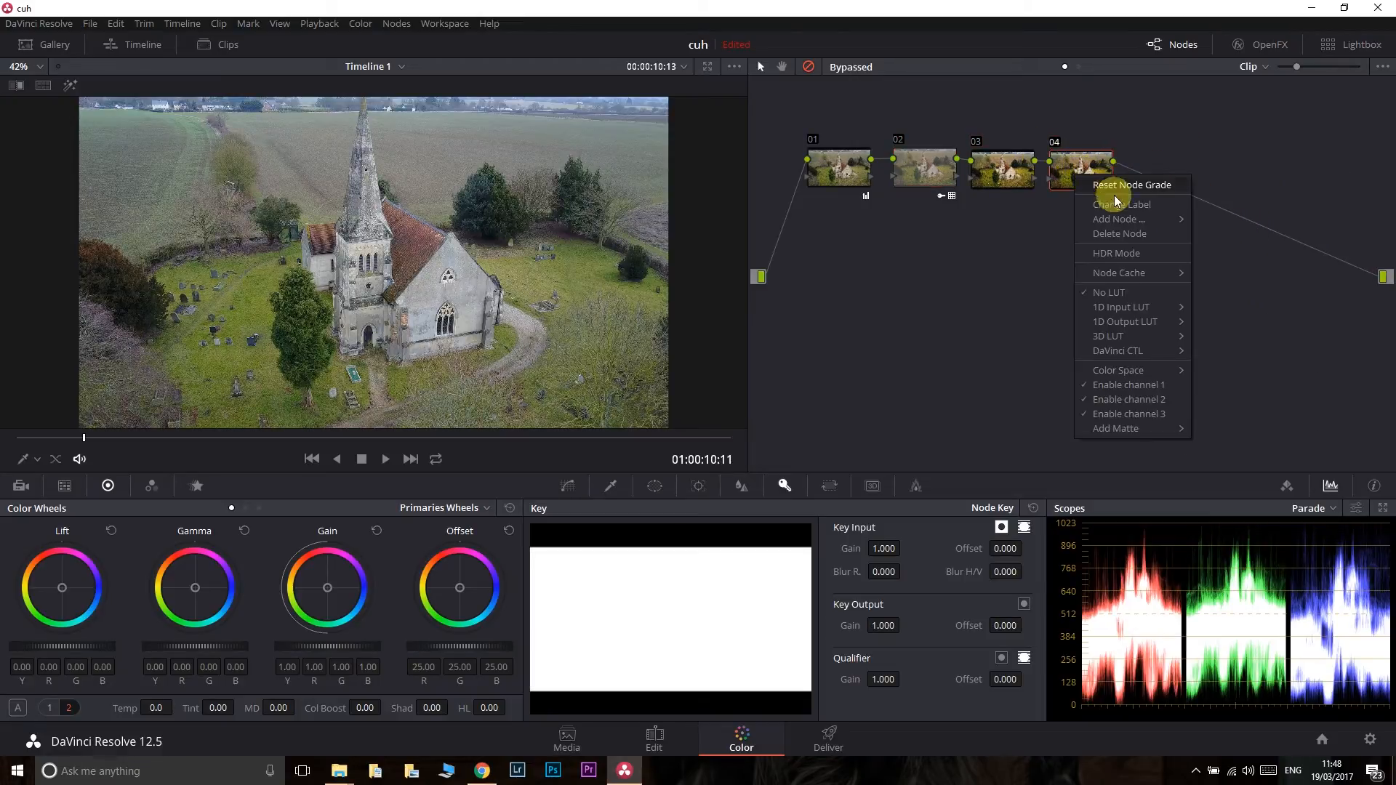
click(1097, 232)
right_click(1011, 177)
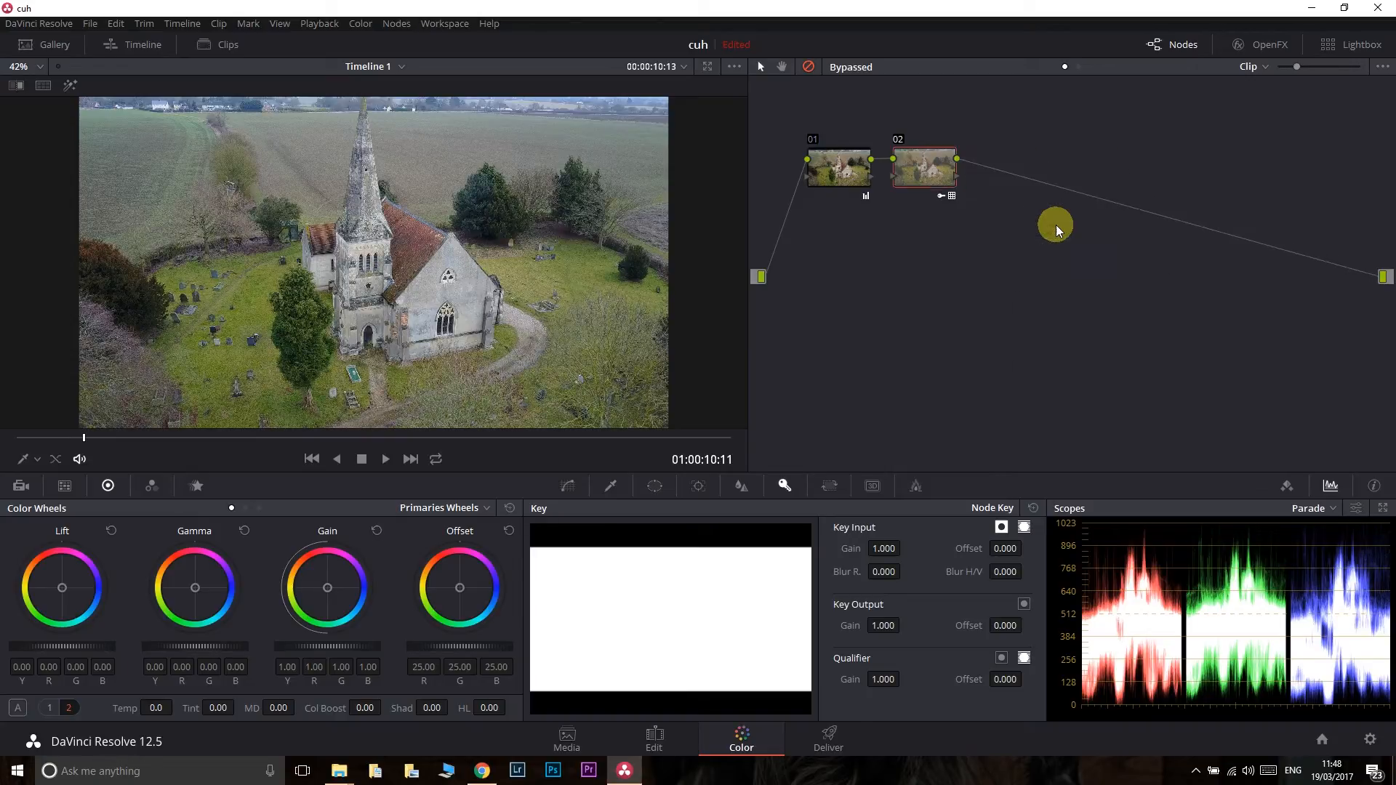
click(1055, 230)
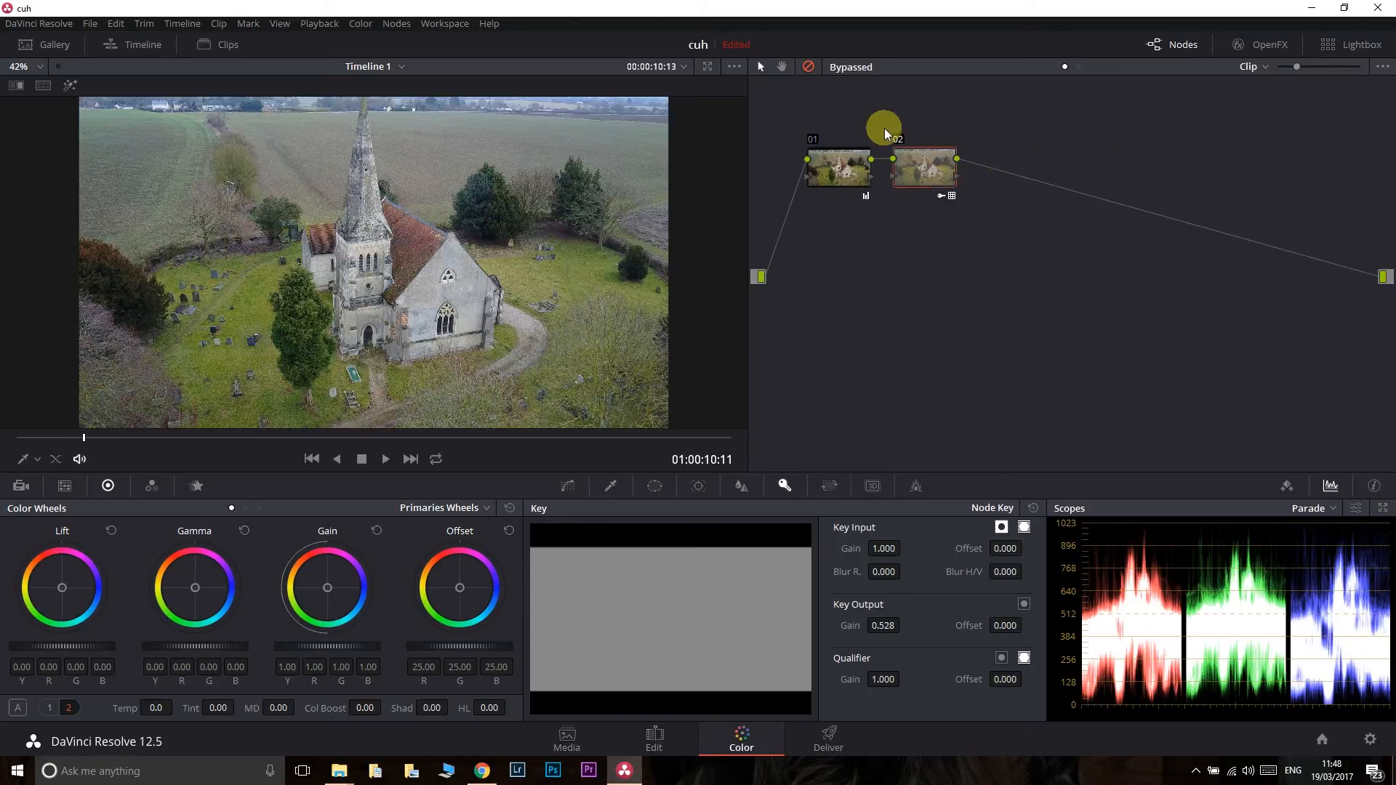
- Toggle the bypass of all grades repeatedly to compare the original church image with the graded one
click(810, 67)
click(810, 67)
click(811, 66)
click(811, 66)
click(812, 66)
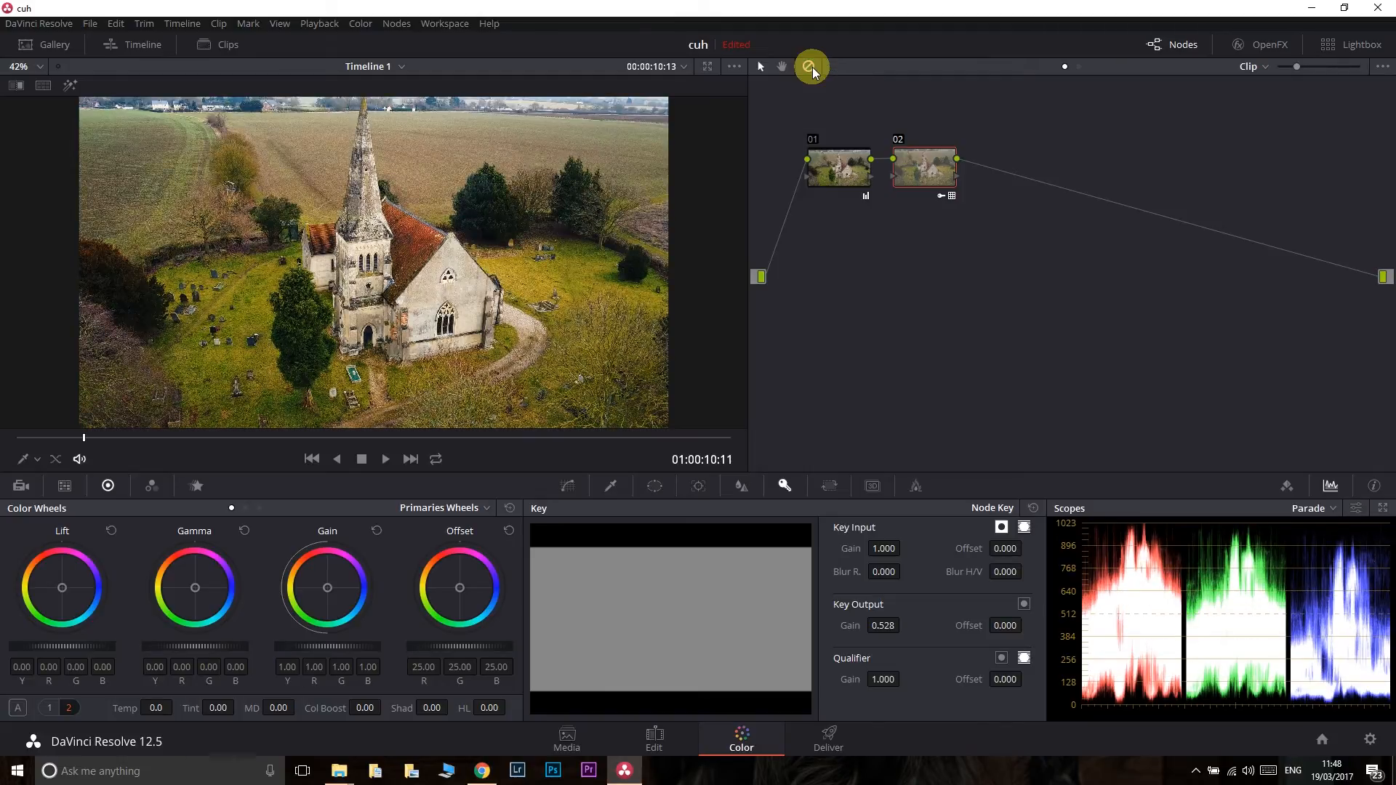
click(808, 69)
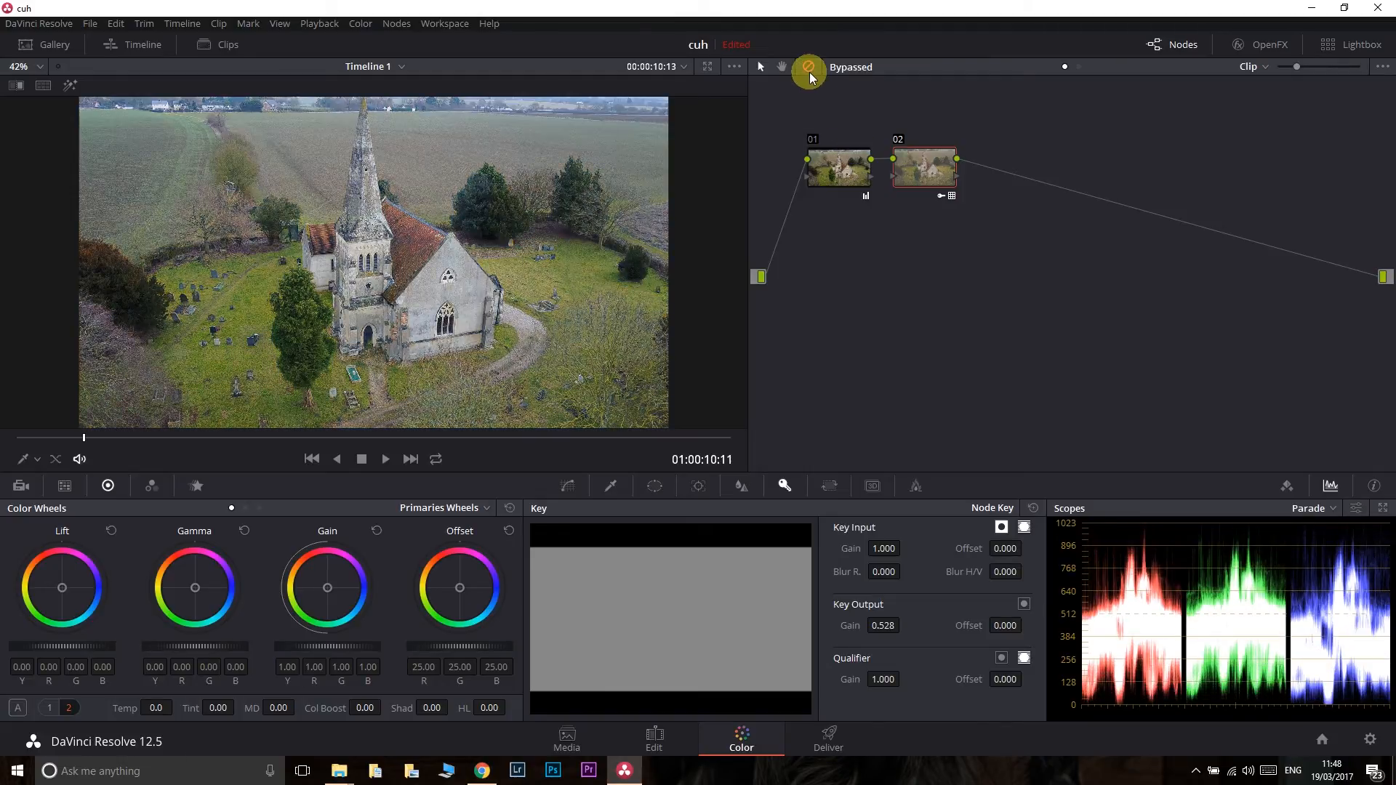
- Take the clip out of bypass and disable nodes 02 and 01 individually
right_click(909, 169)
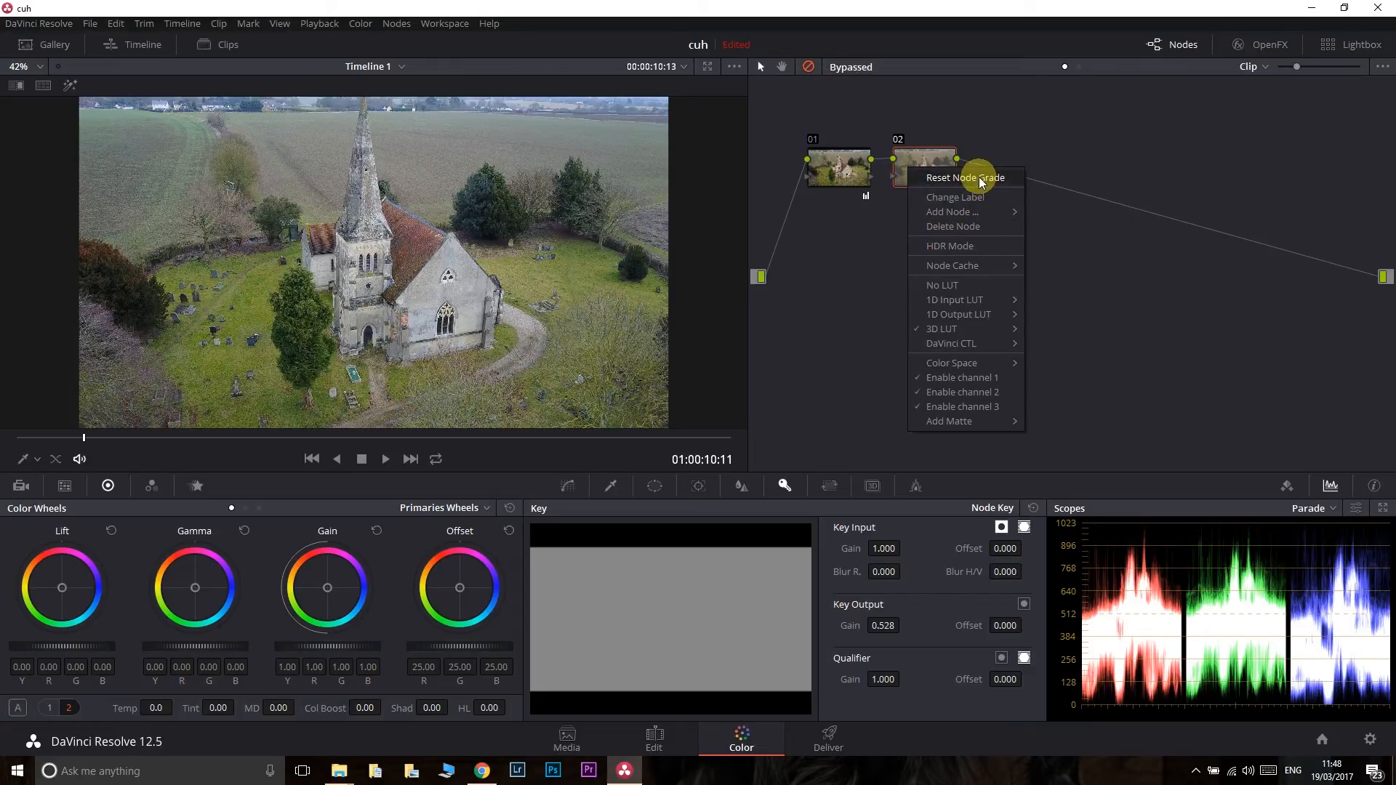
click(895, 140)
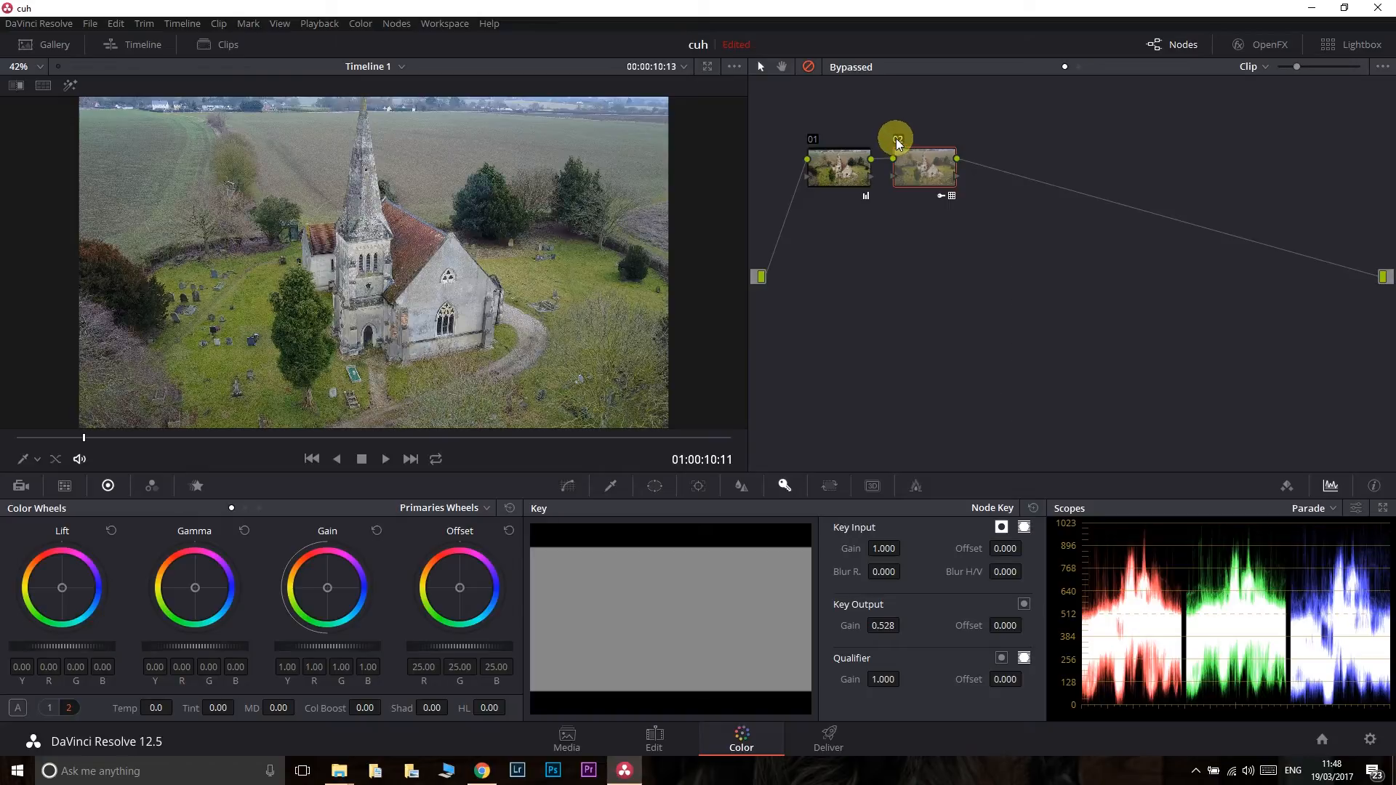
click(896, 139)
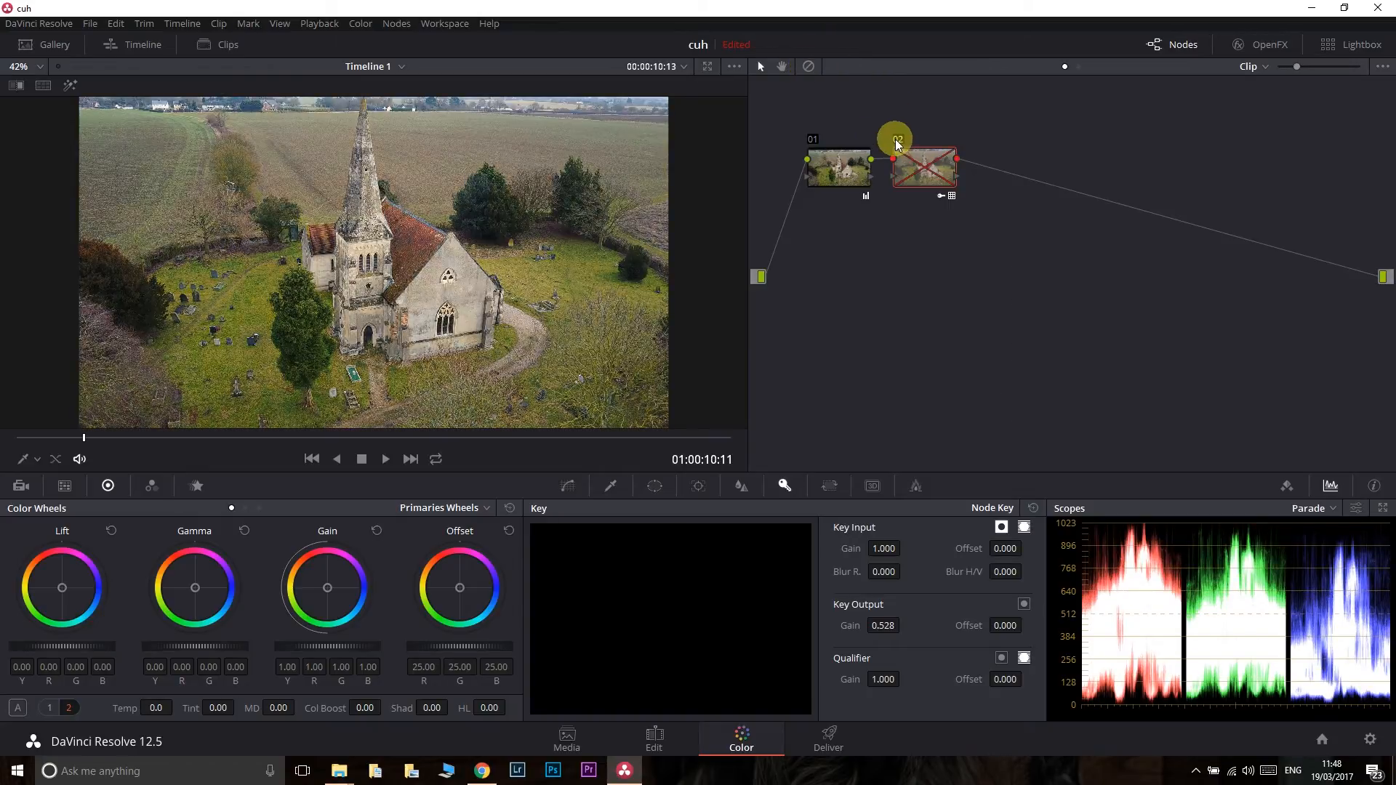
click(813, 141)
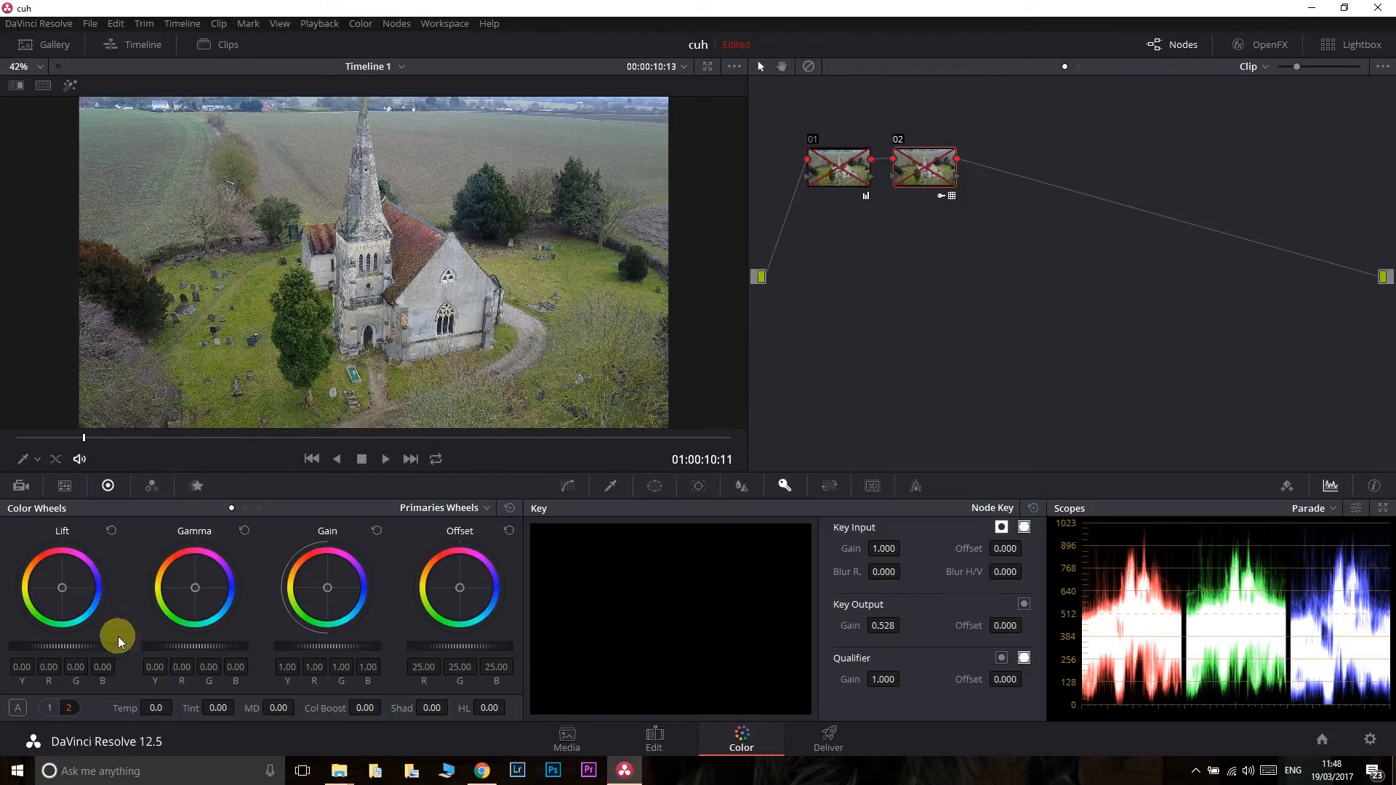
- Show and hide the mini timeline, and view the scopes as Histogram, Vectorscope and Waveform before returning to Parade
click(135, 44)
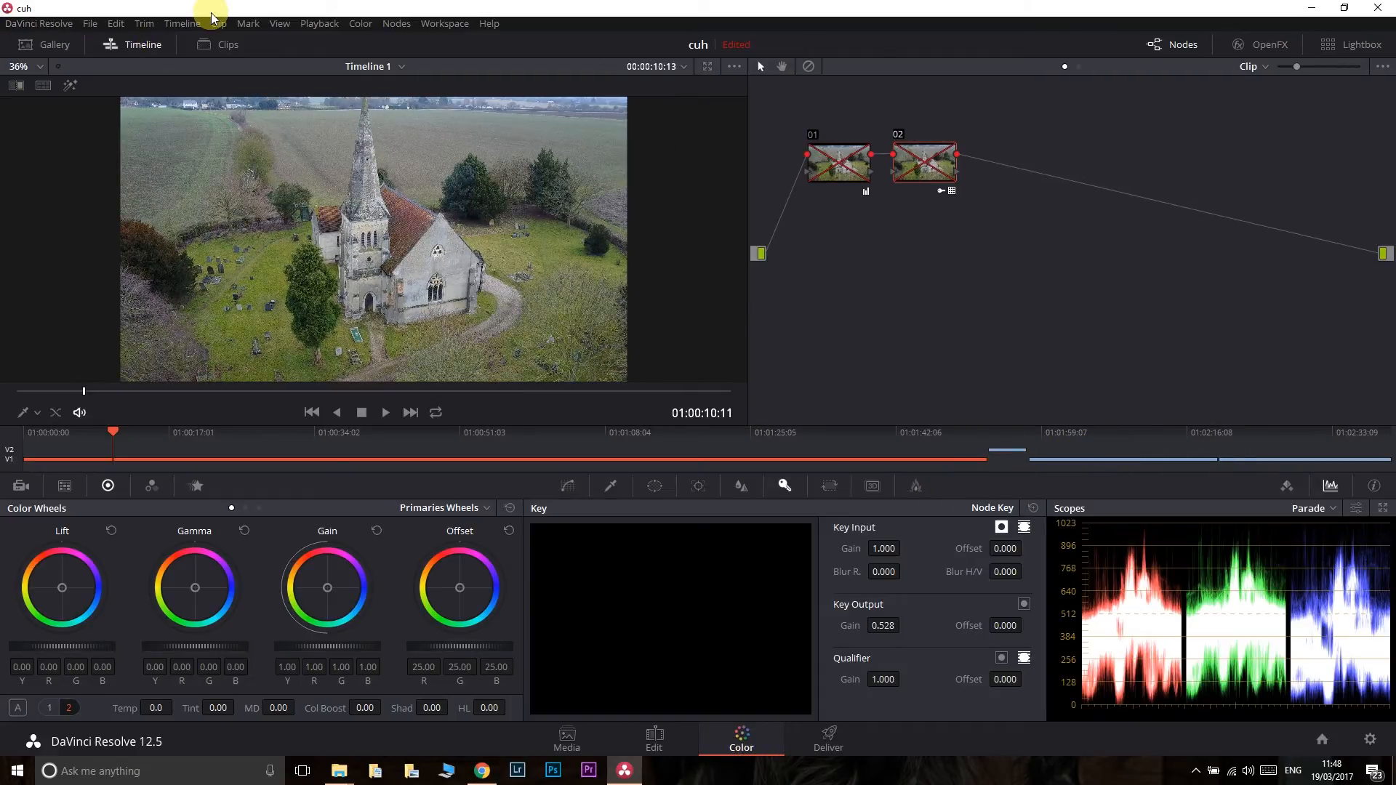
click(138, 45)
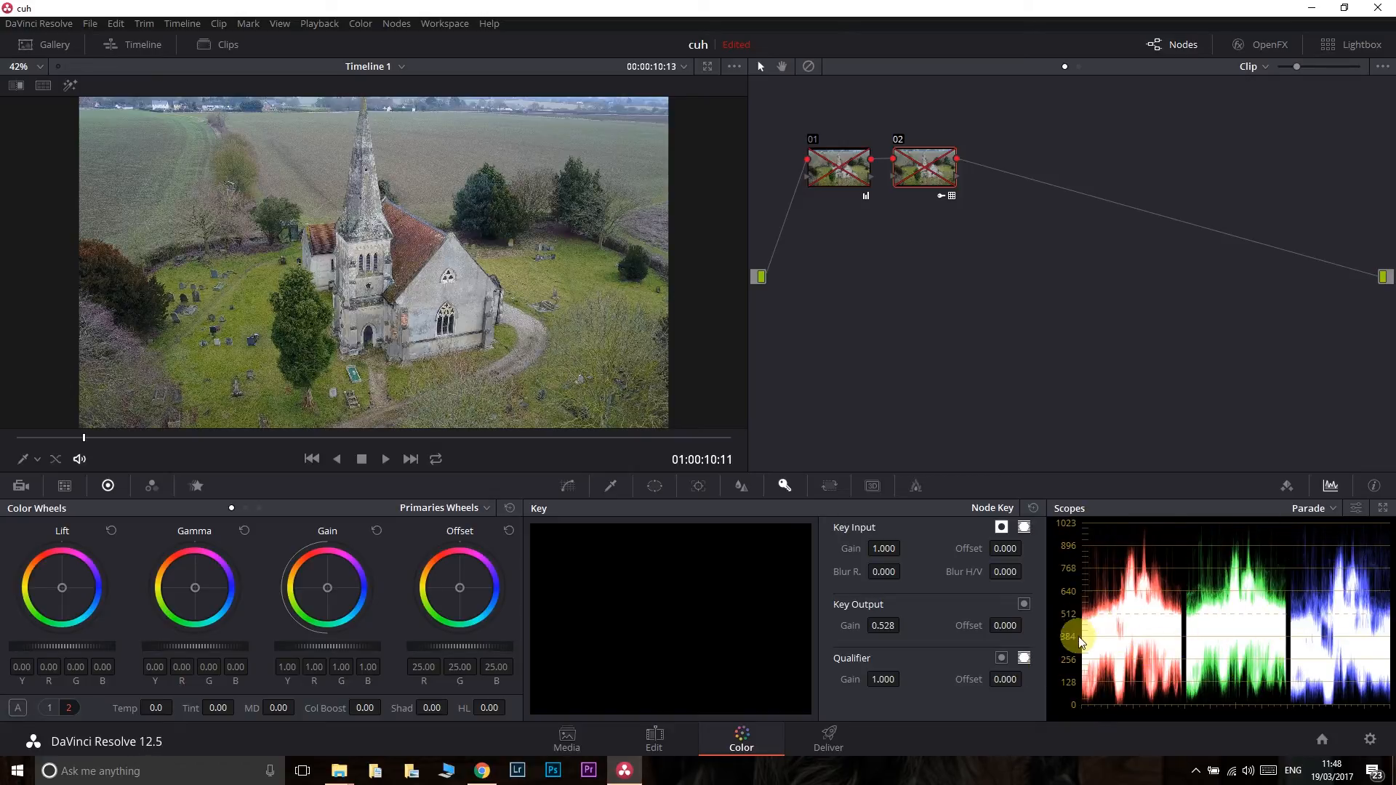
click(1323, 510)
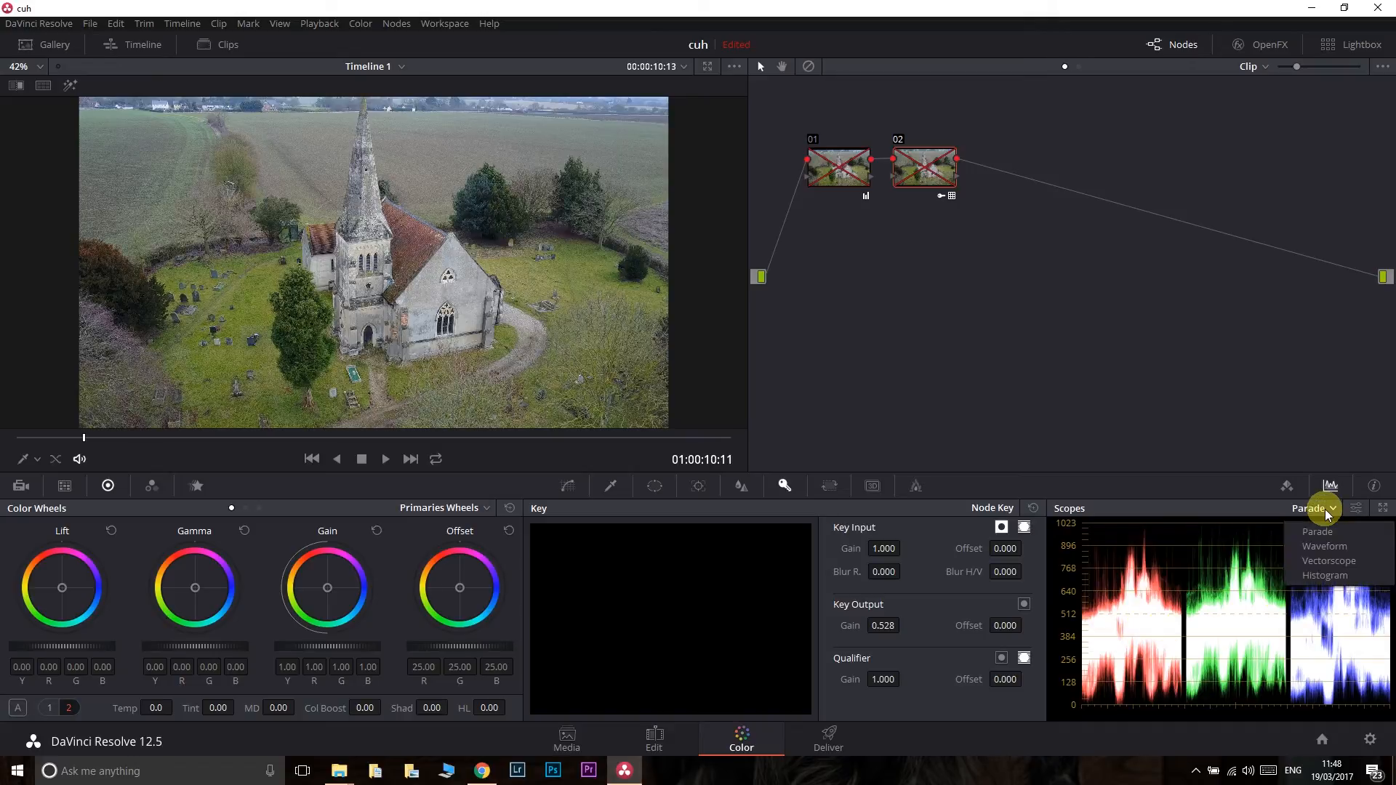
click(1337, 579)
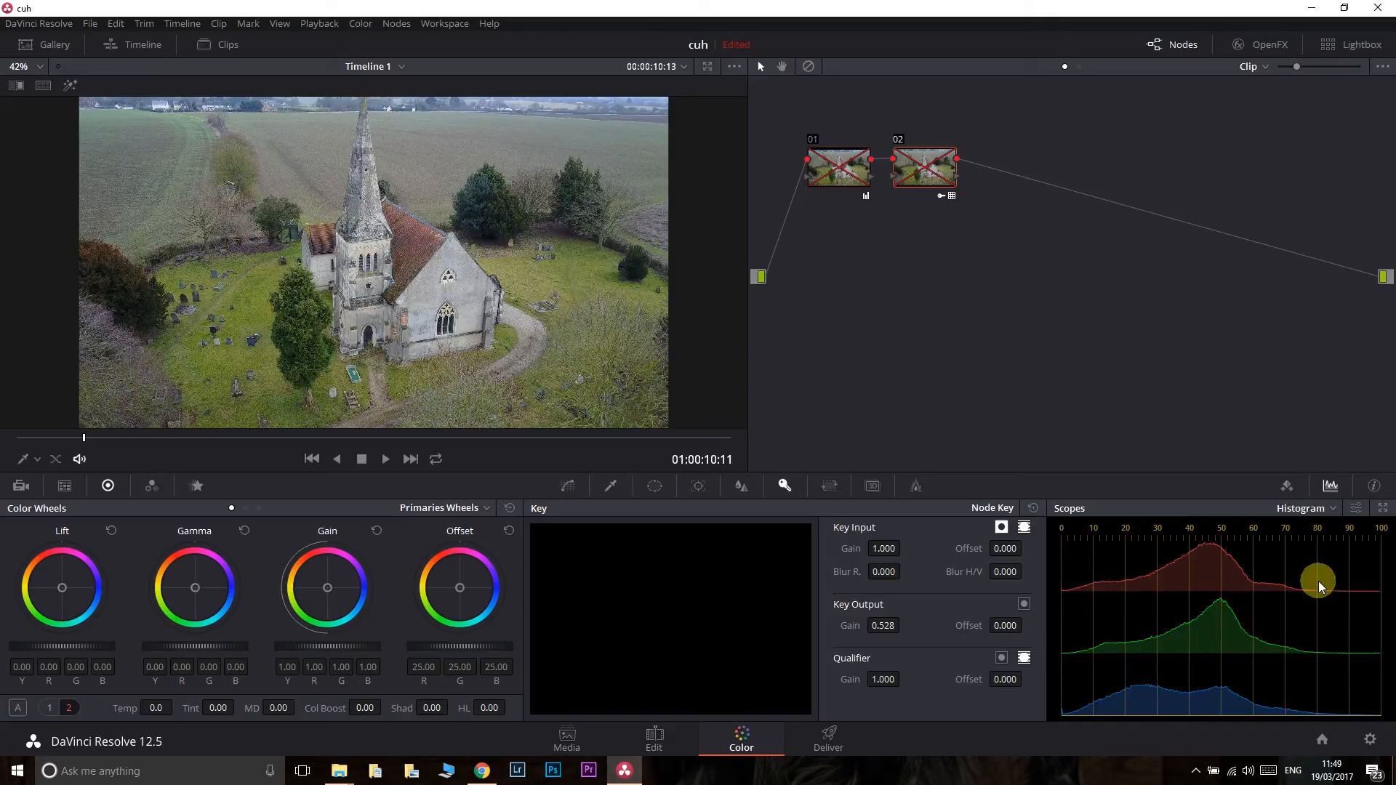
click(1325, 511)
click(1324, 560)
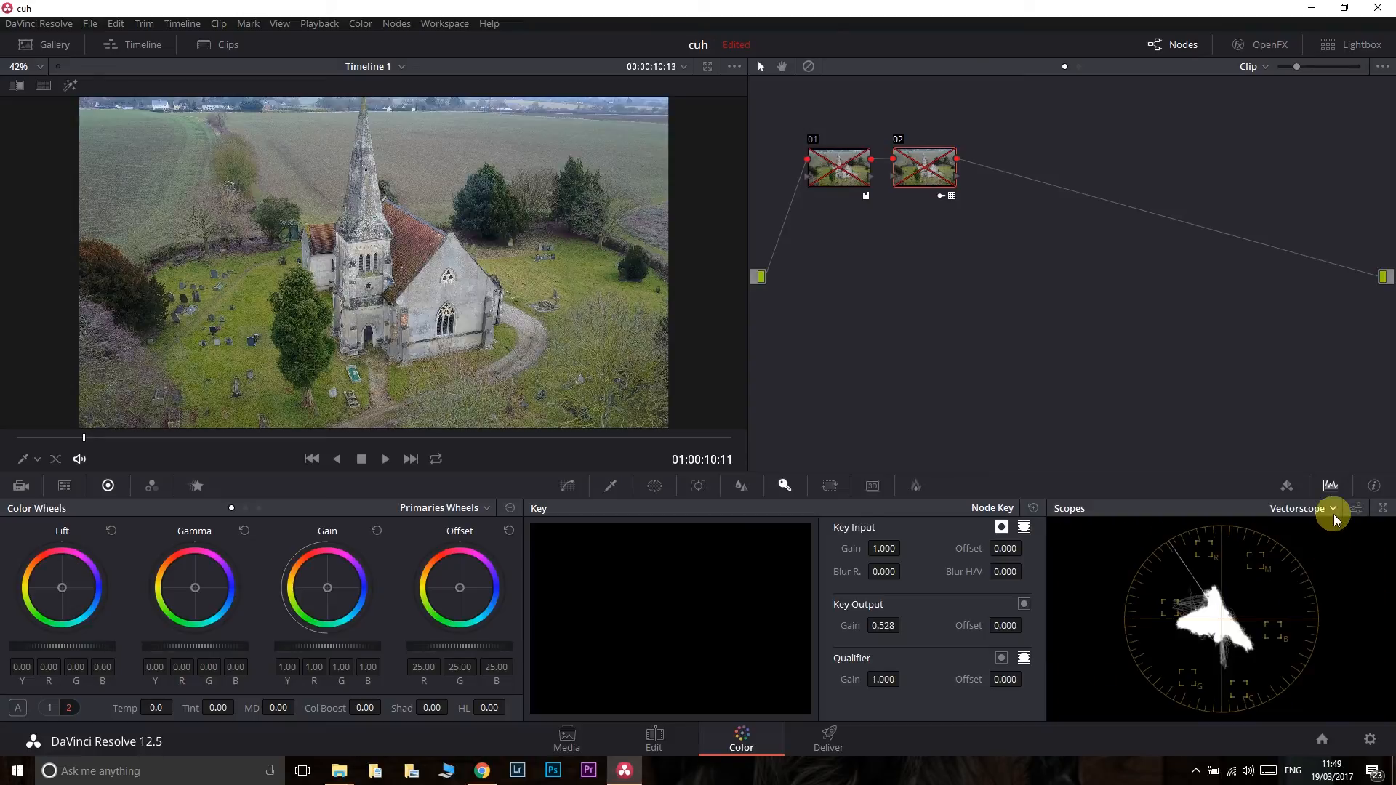
click(1334, 511)
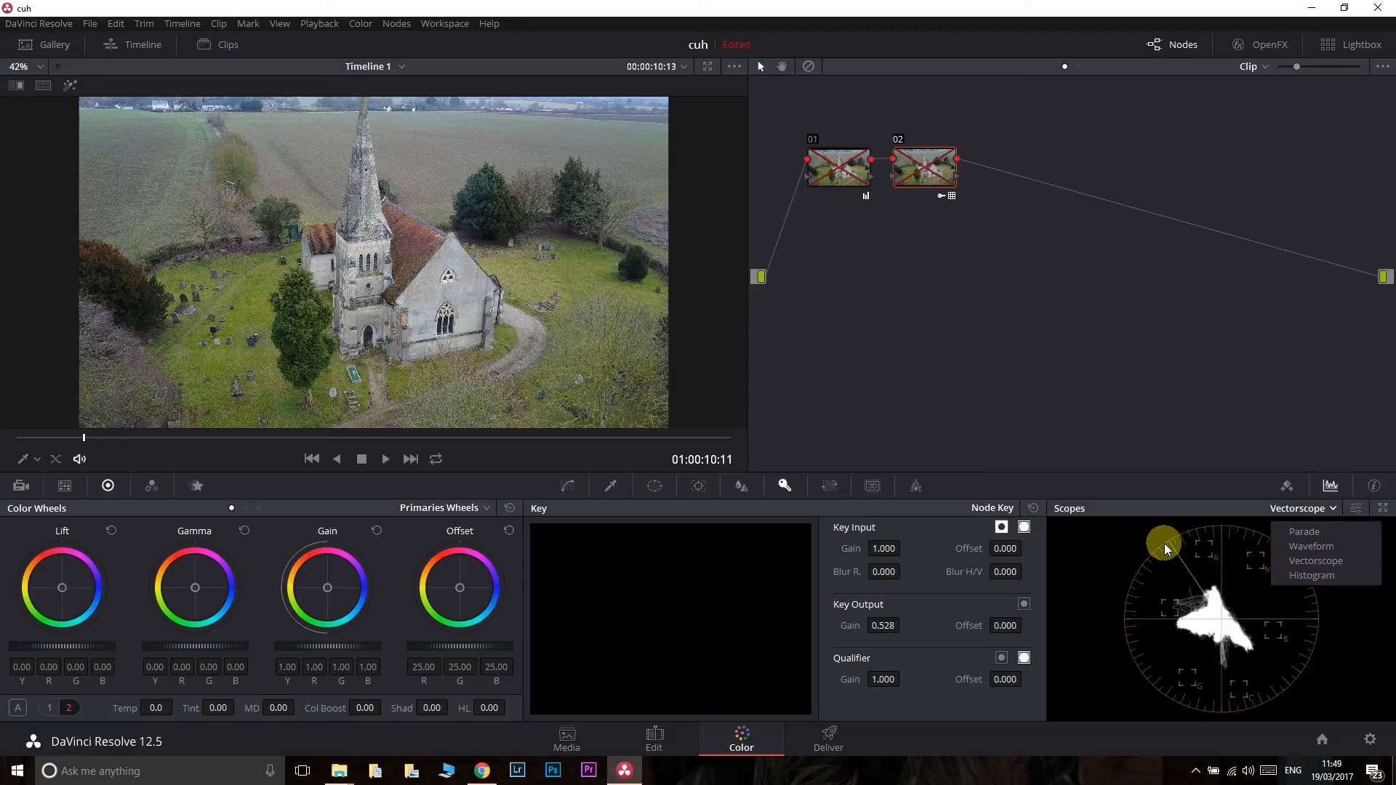
click(1329, 545)
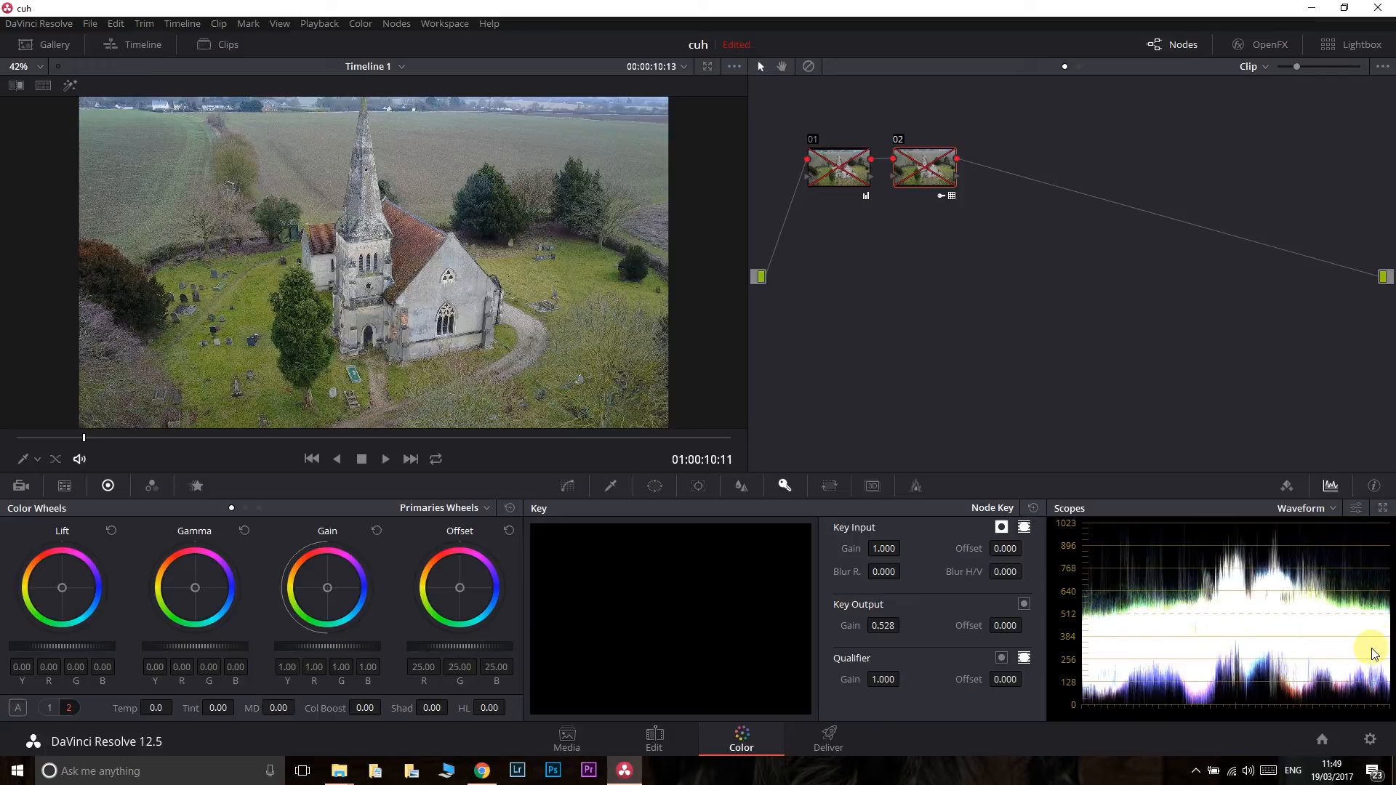
click(1333, 508)
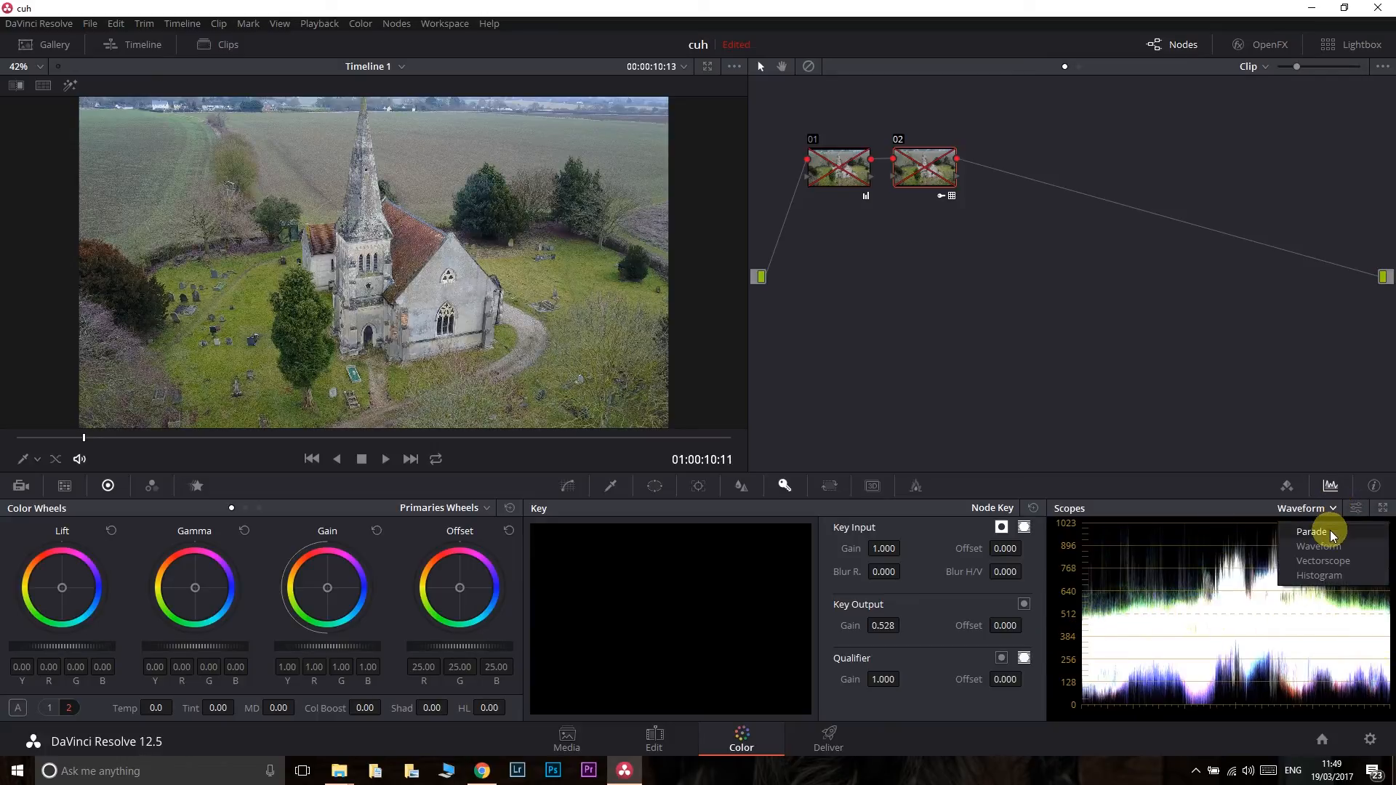
click(1330, 530)
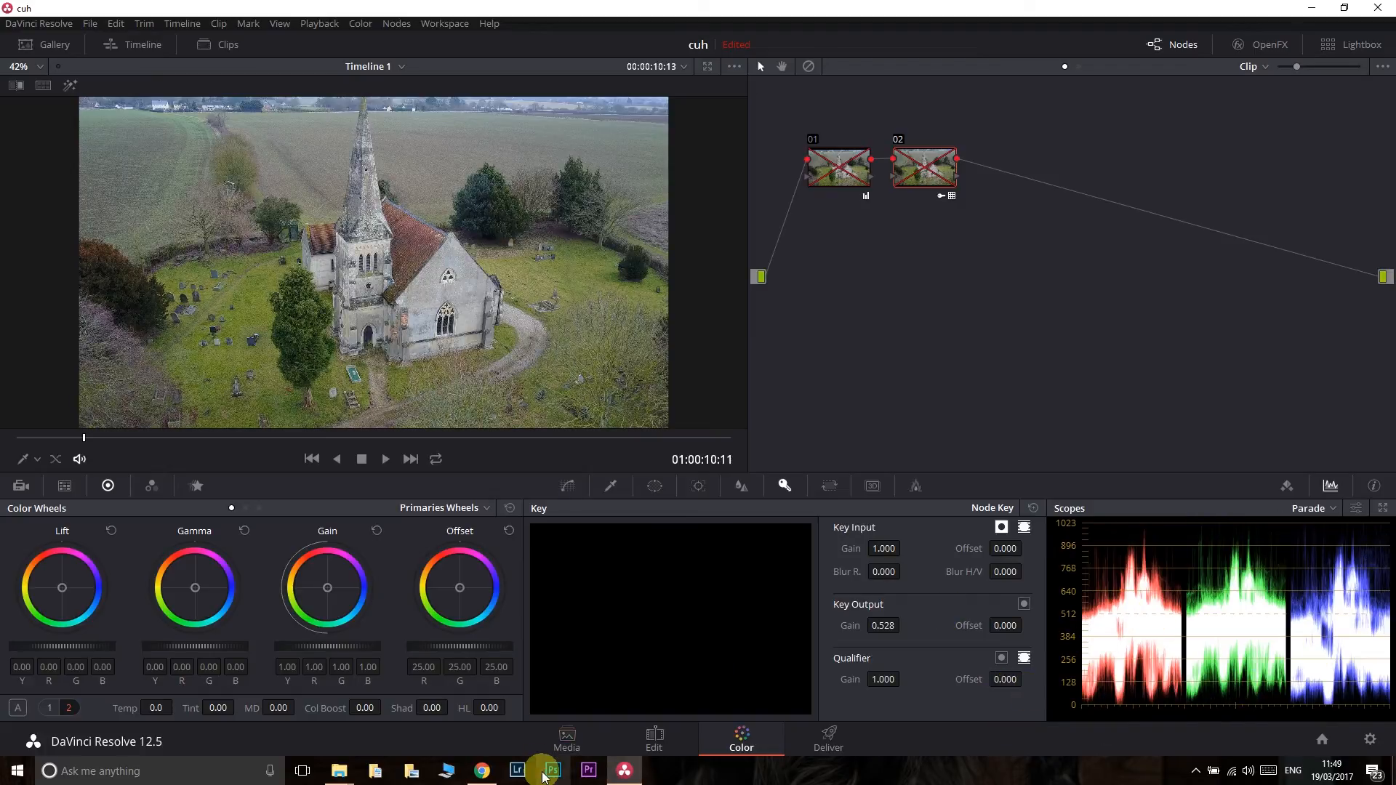
- Lower the Lift of node 02 to -0.03, and re-enable node 01 and reset its grade
drag(38, 644, 75, 640)
drag(232, 612, 20, 579)
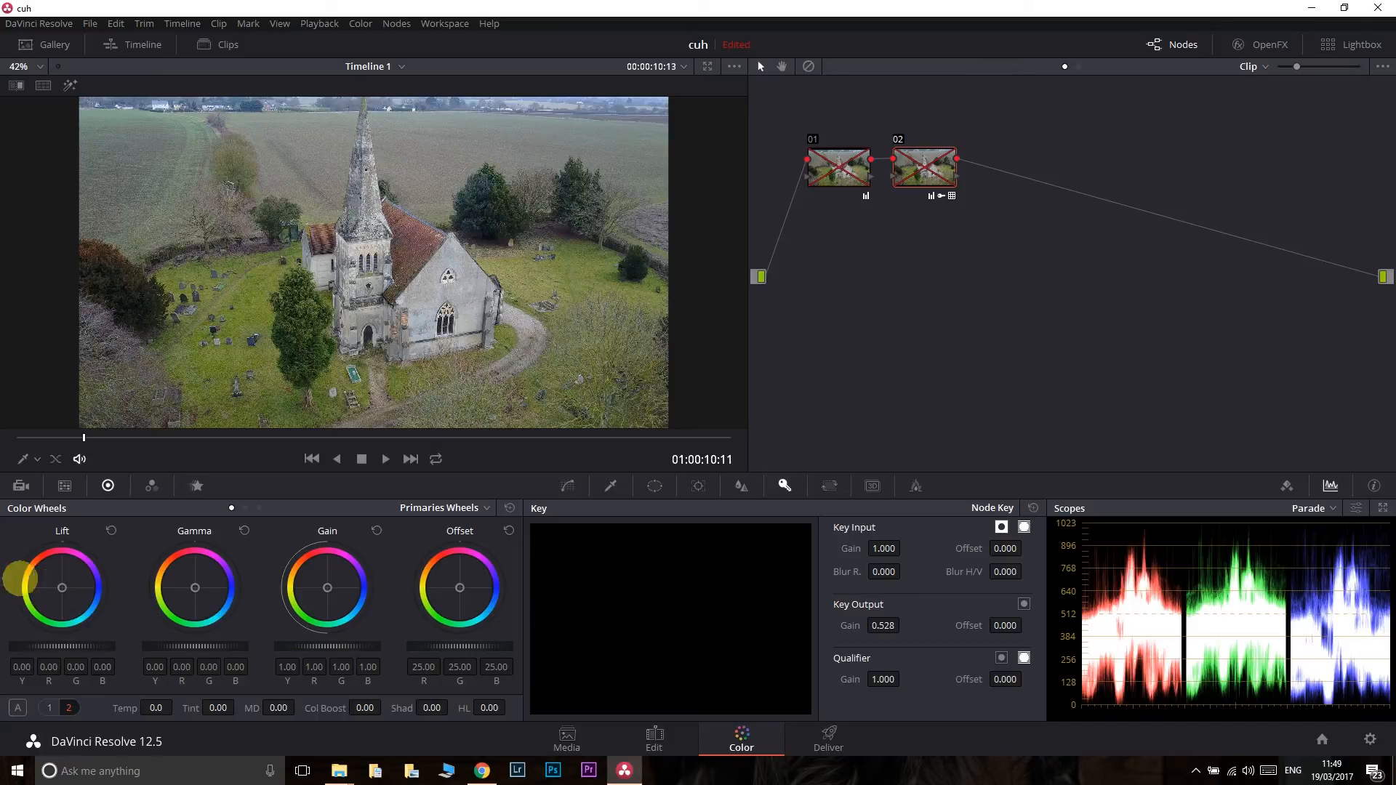
click(815, 141)
right_click(821, 162)
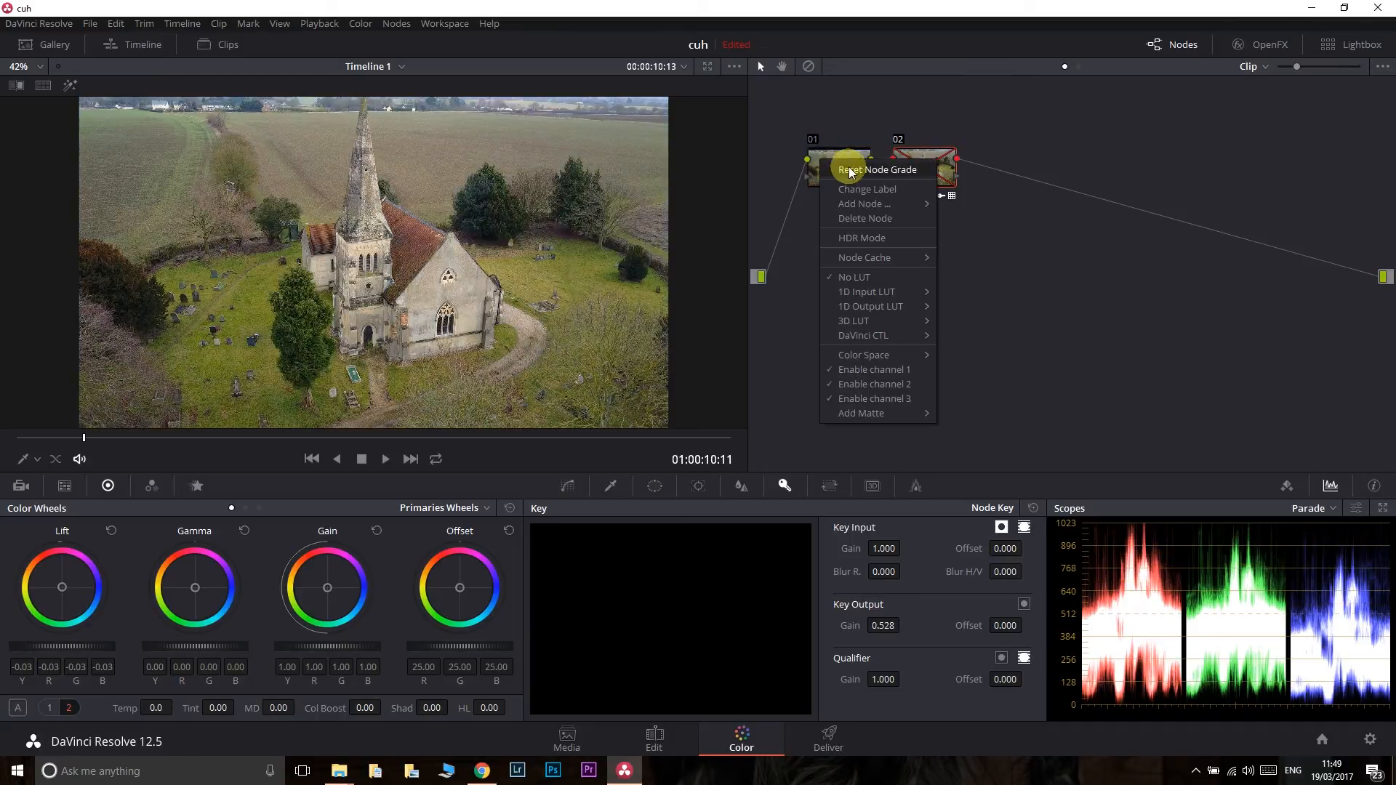
click(884, 171)
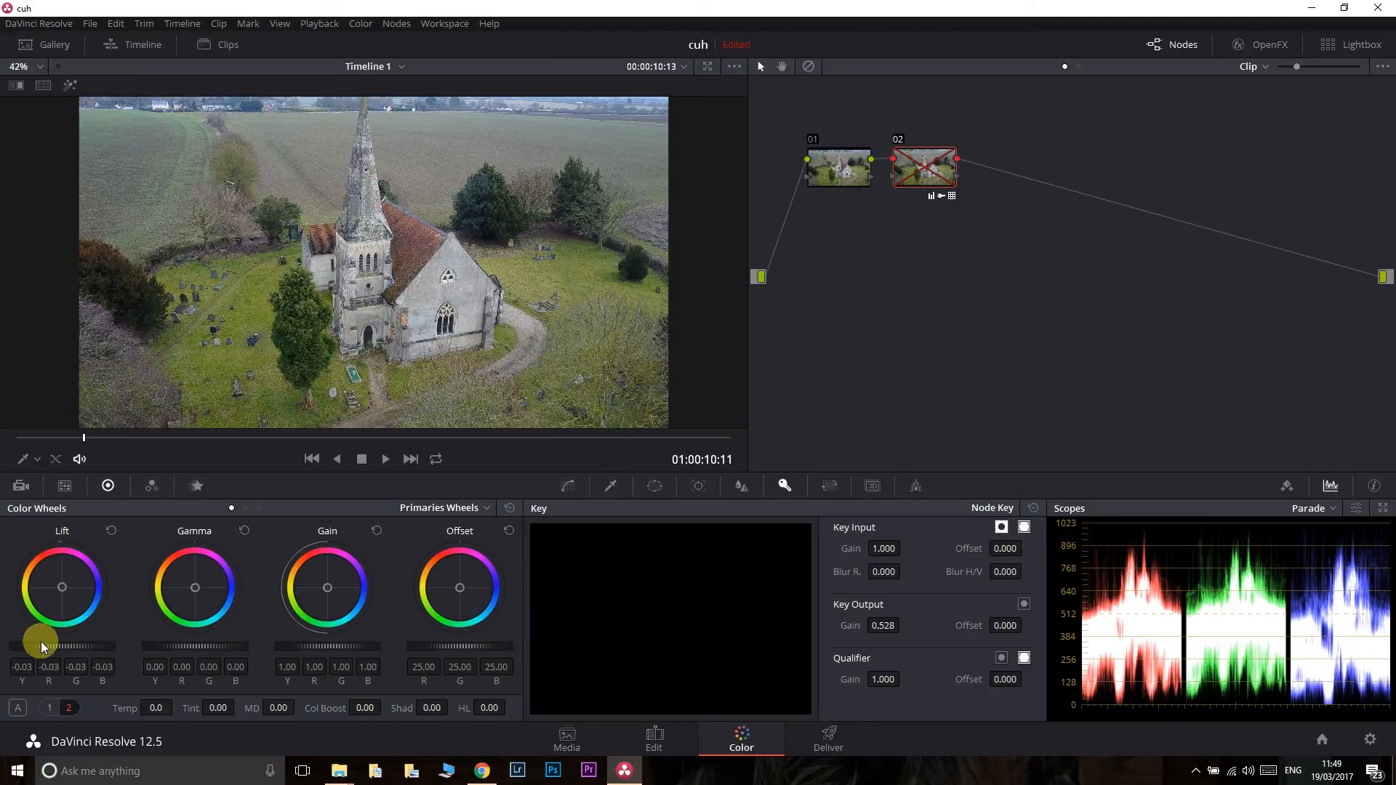
- Look at the Camera Raw and Color Match palettes, try out the Color Chart overlay on the image, and turn the overlay off
click(20, 485)
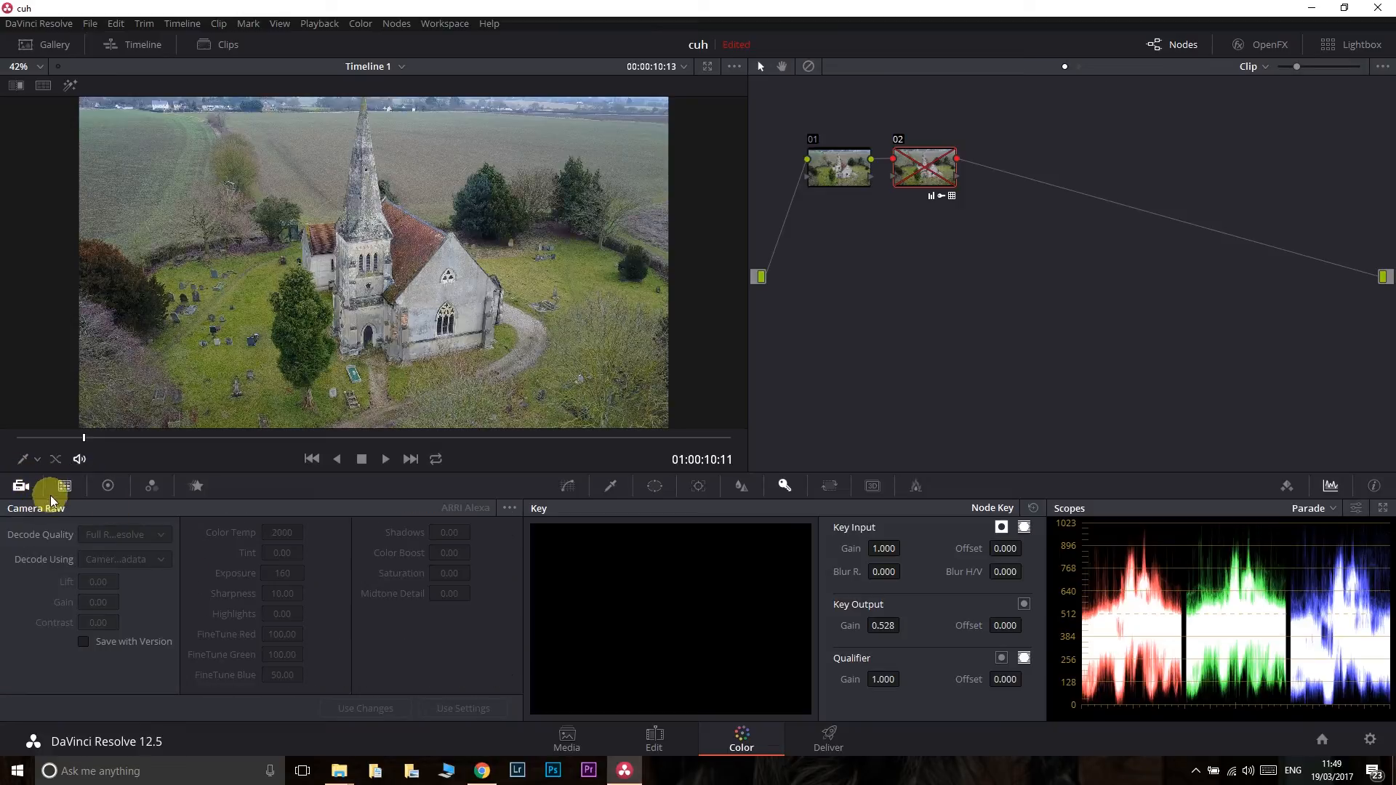
click(64, 485)
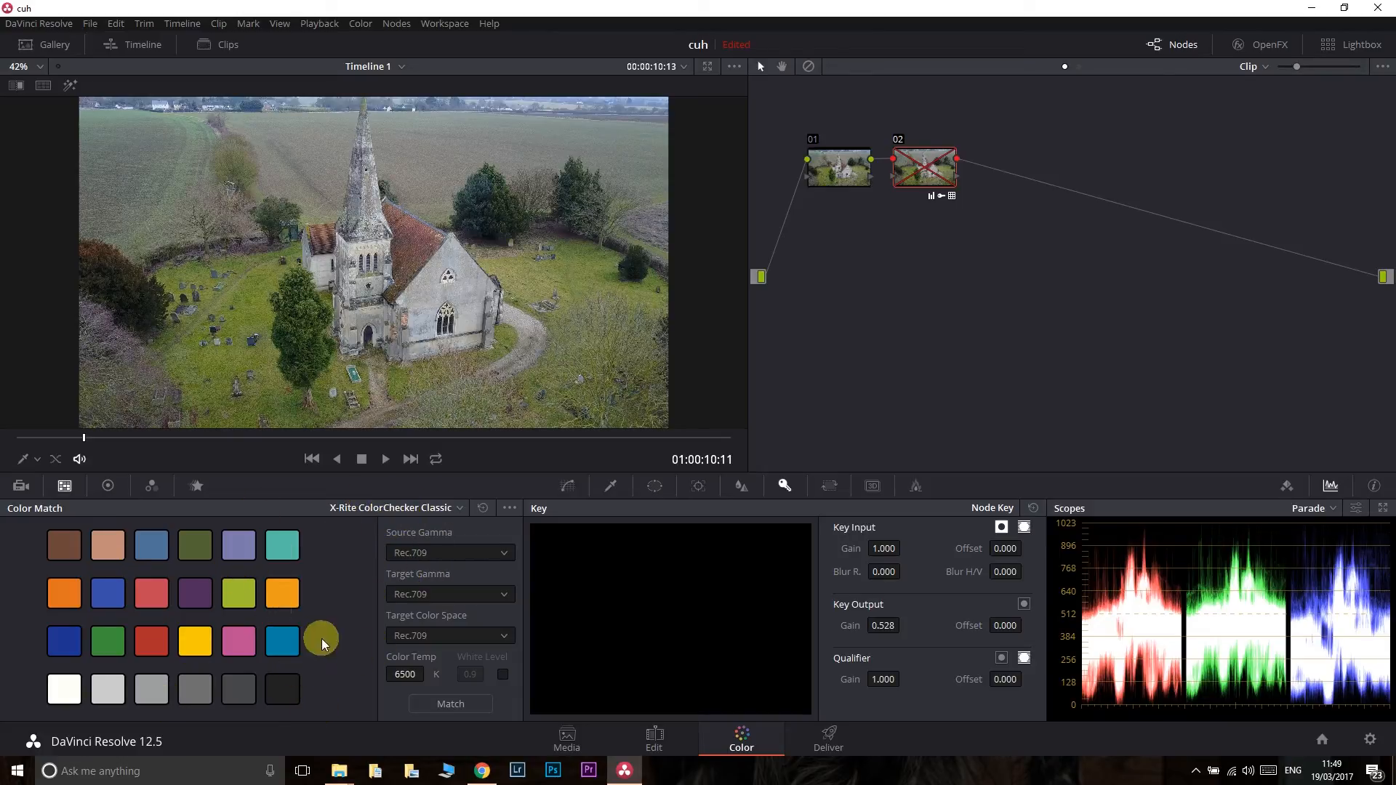
click(35, 462)
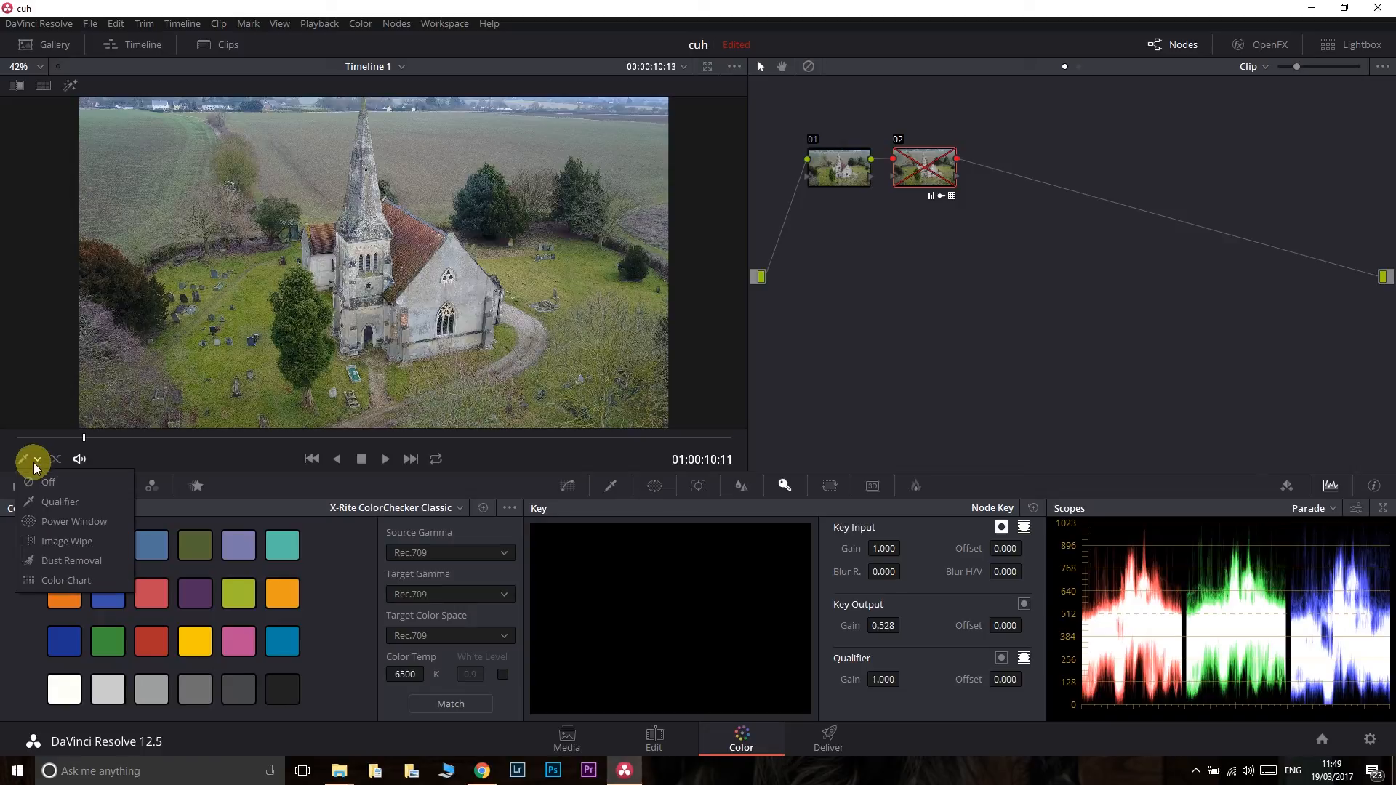
click(85, 574)
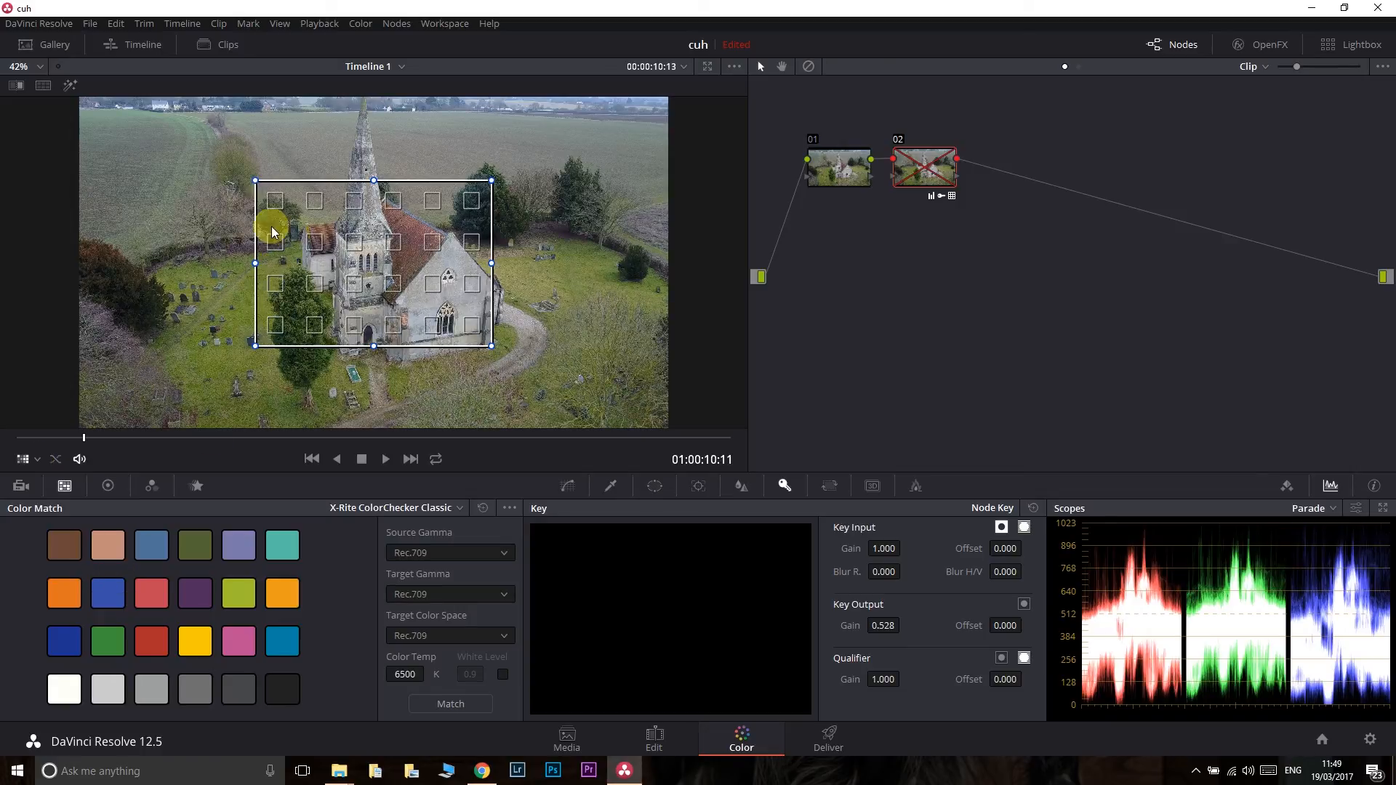
mouse_move(254, 180)
mouse_down()
mouse_move(237, 234)
mouse_move(242, 156)
mouse_move(264, 185)
mouse_up()
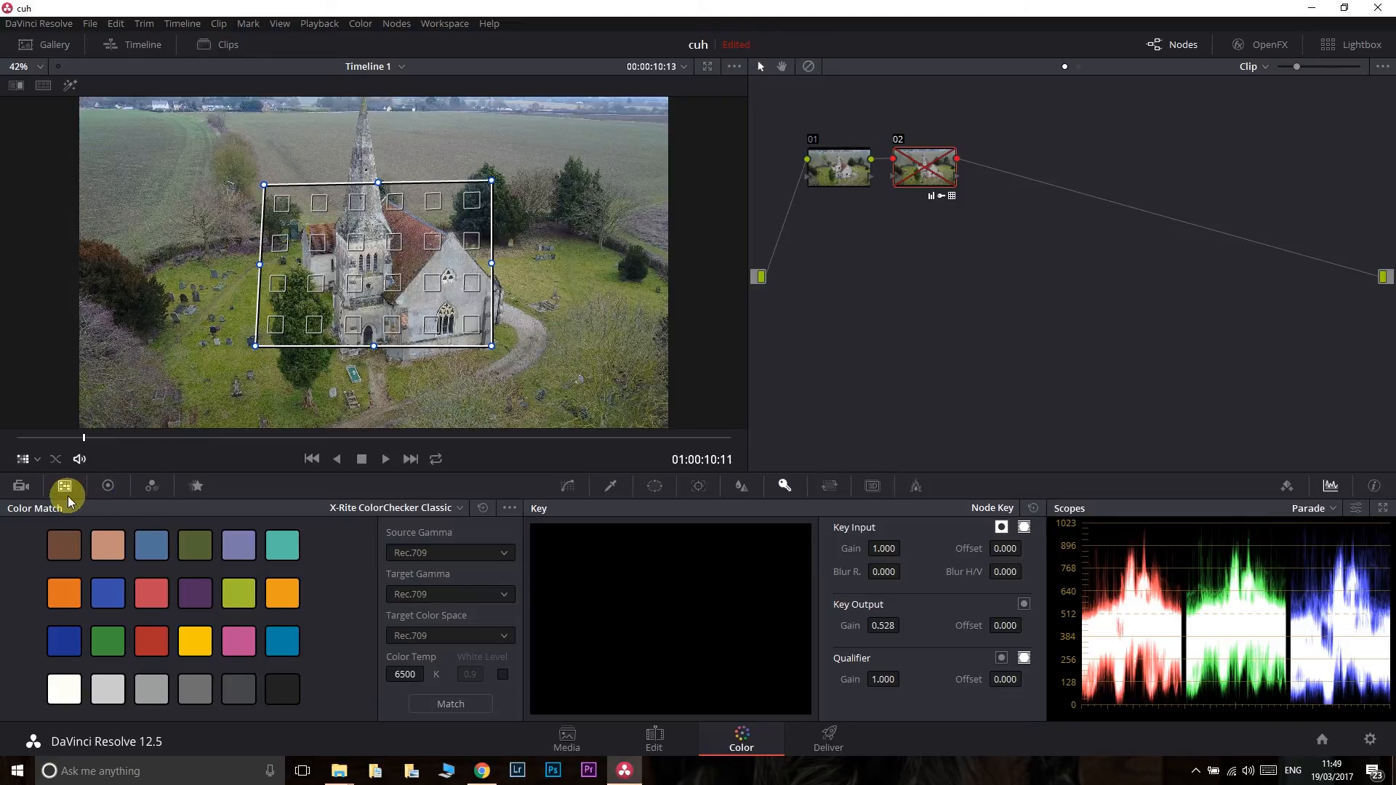
click(30, 458)
click(44, 477)
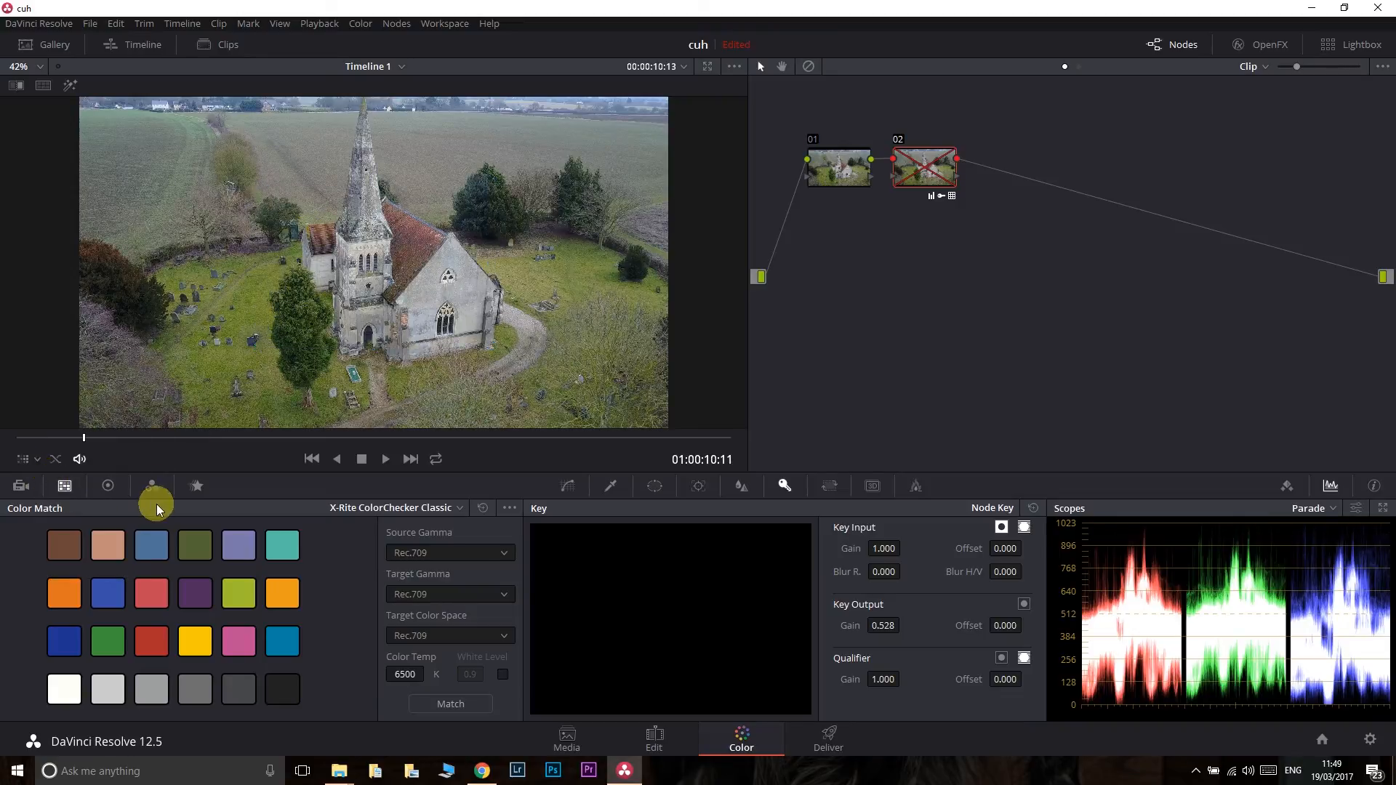
- On node 01, set the primary color wheels to Lift 0.01, Gamma -0.06 and Gain 1.08
click(109, 487)
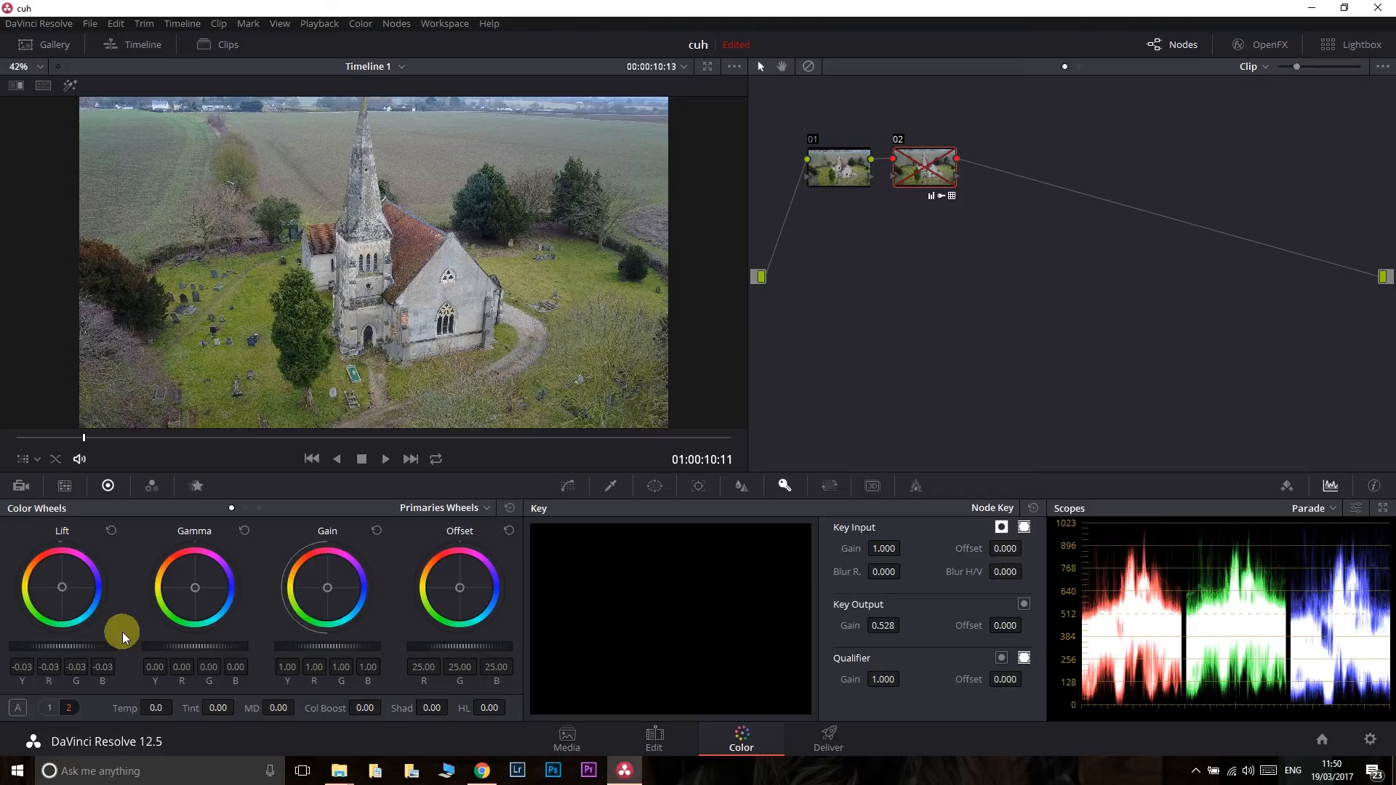
mouse_move(32, 642)
mouse_down()
mouse_move(119, 644)
mouse_move(58, 645)
mouse_up()
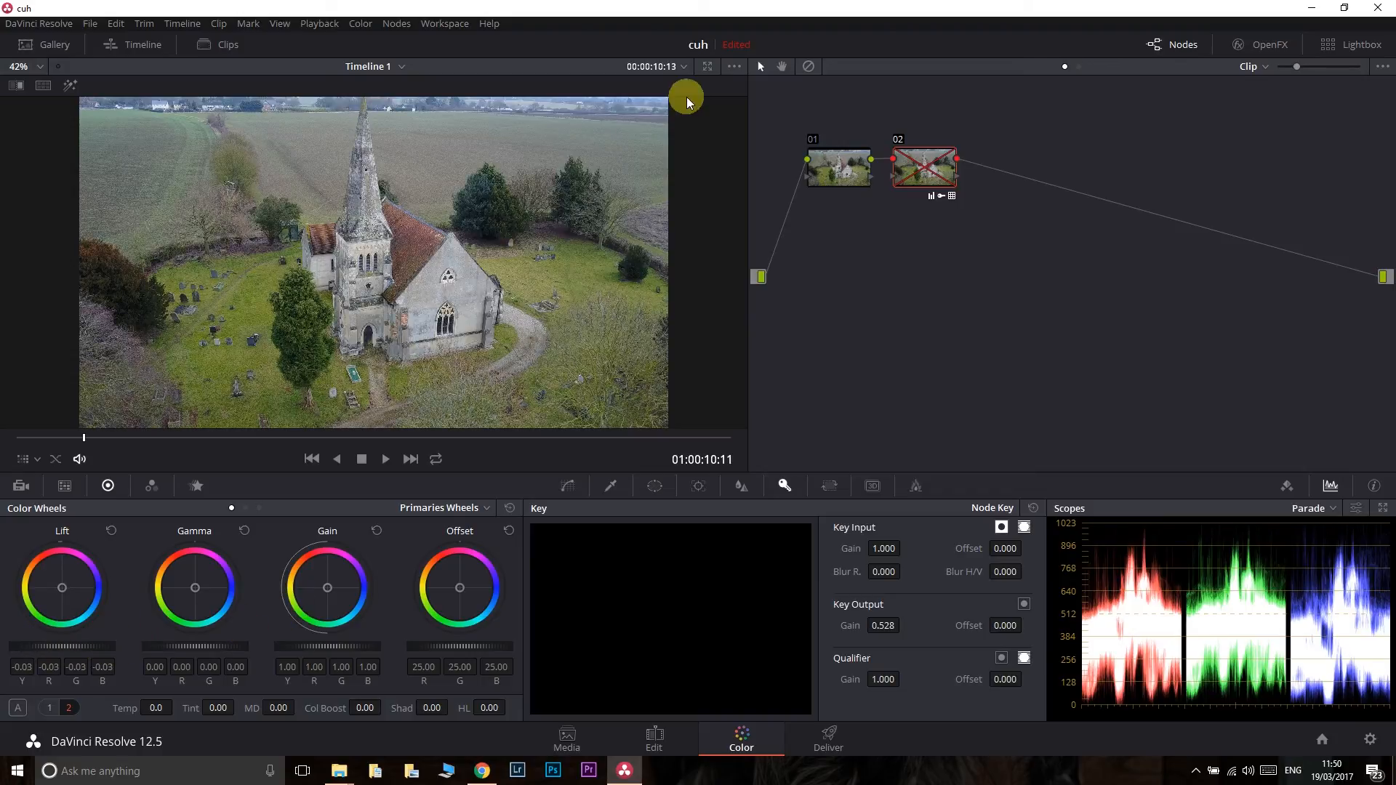
click(846, 173)
mouse_move(56, 644)
mouse_down()
mouse_move(75, 642)
mouse_move(50, 630)
mouse_up()
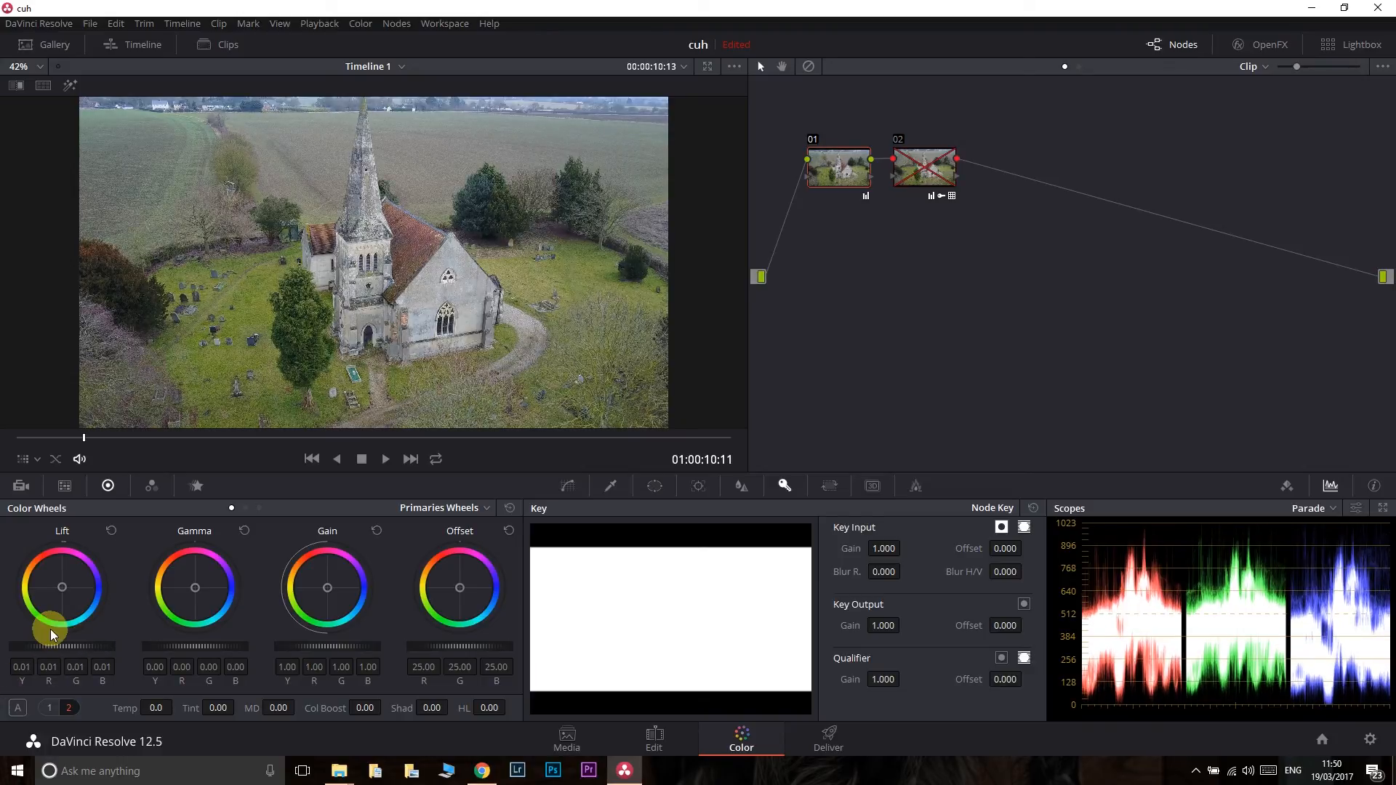
drag(333, 643, 388, 651)
mouse_move(204, 645)
mouse_down()
mouse_move(111, 642)
mouse_move(233, 648)
mouse_move(187, 645)
mouse_move(206, 644)
mouse_up()
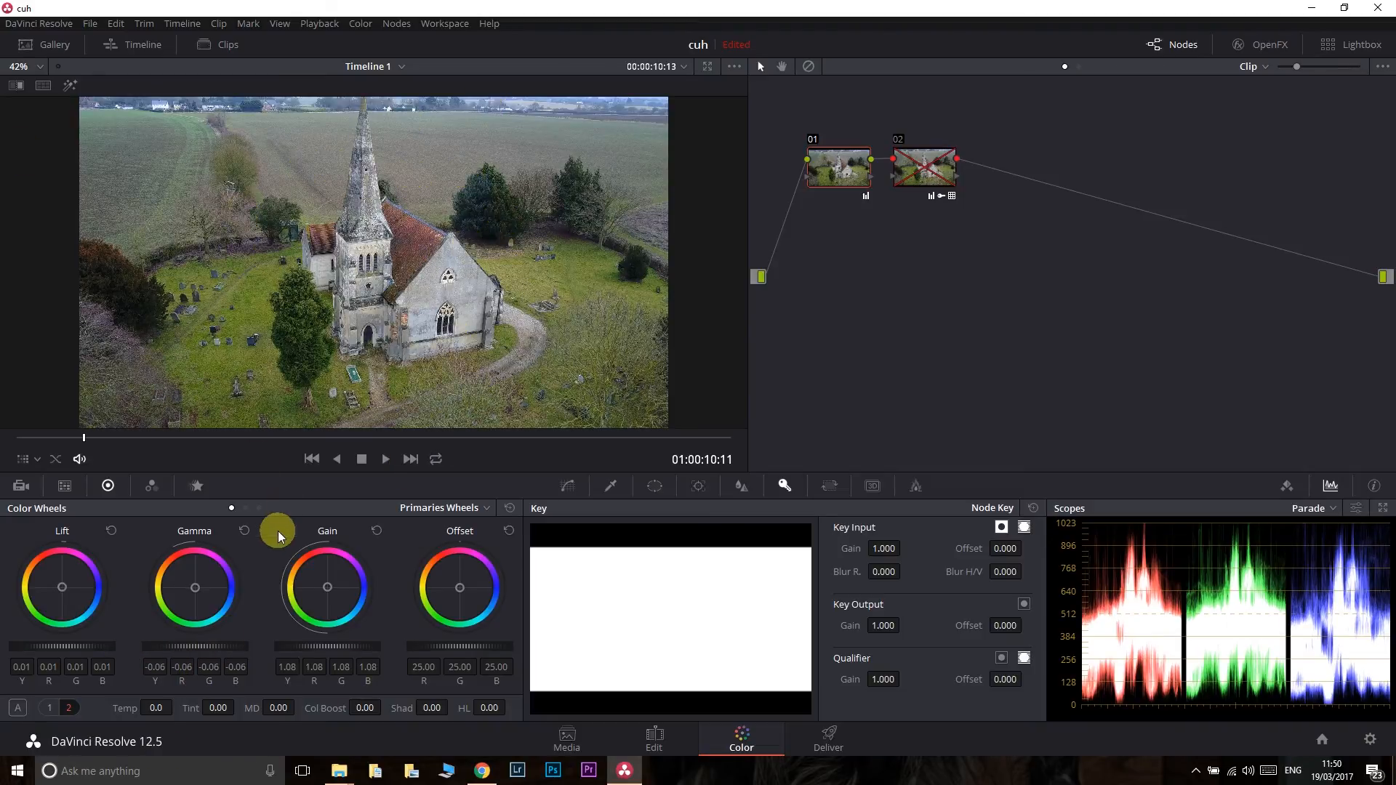
- Set node 01's Temp to 600, midtone detail to 14, shadows to -11 and Contrast to 0.830
drag(155, 709, 194, 707)
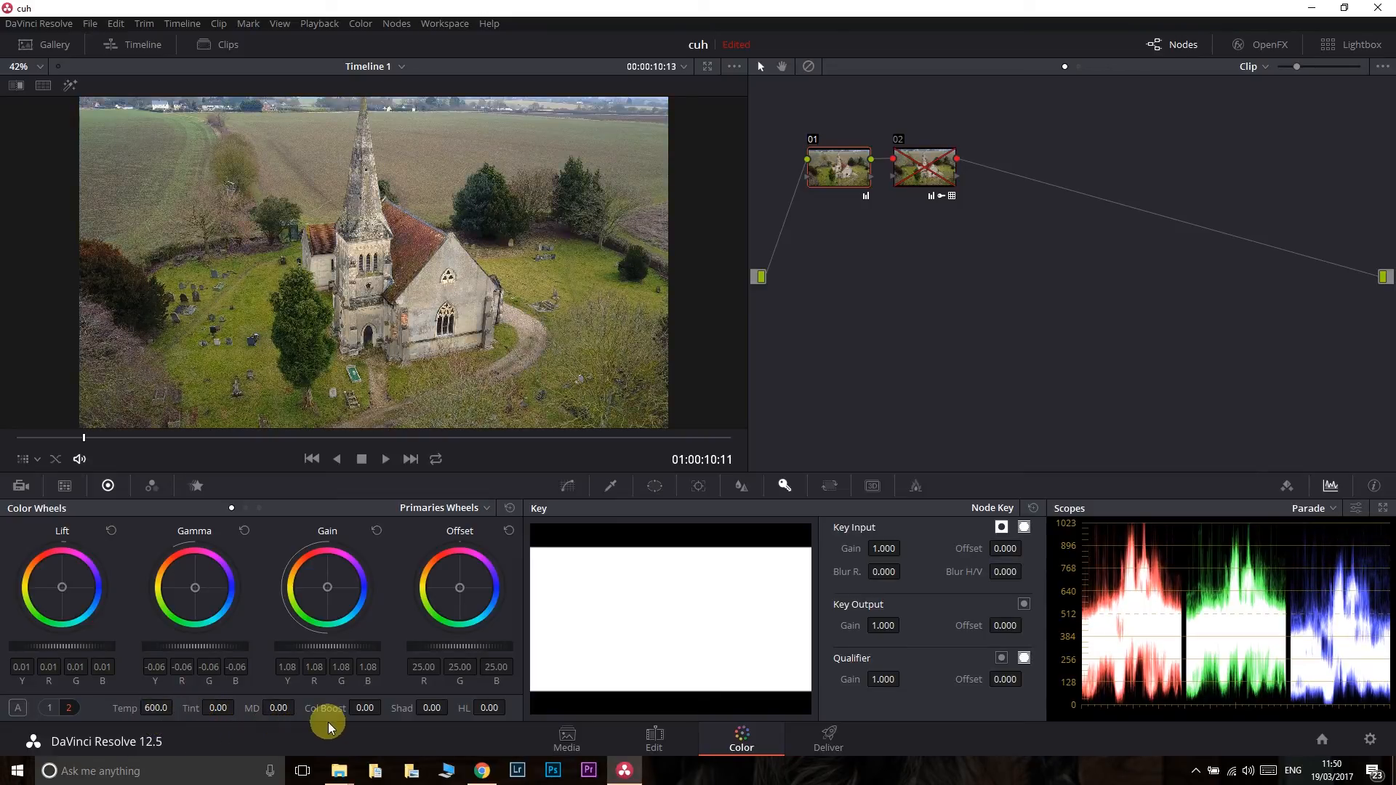
drag(274, 710, 289, 710)
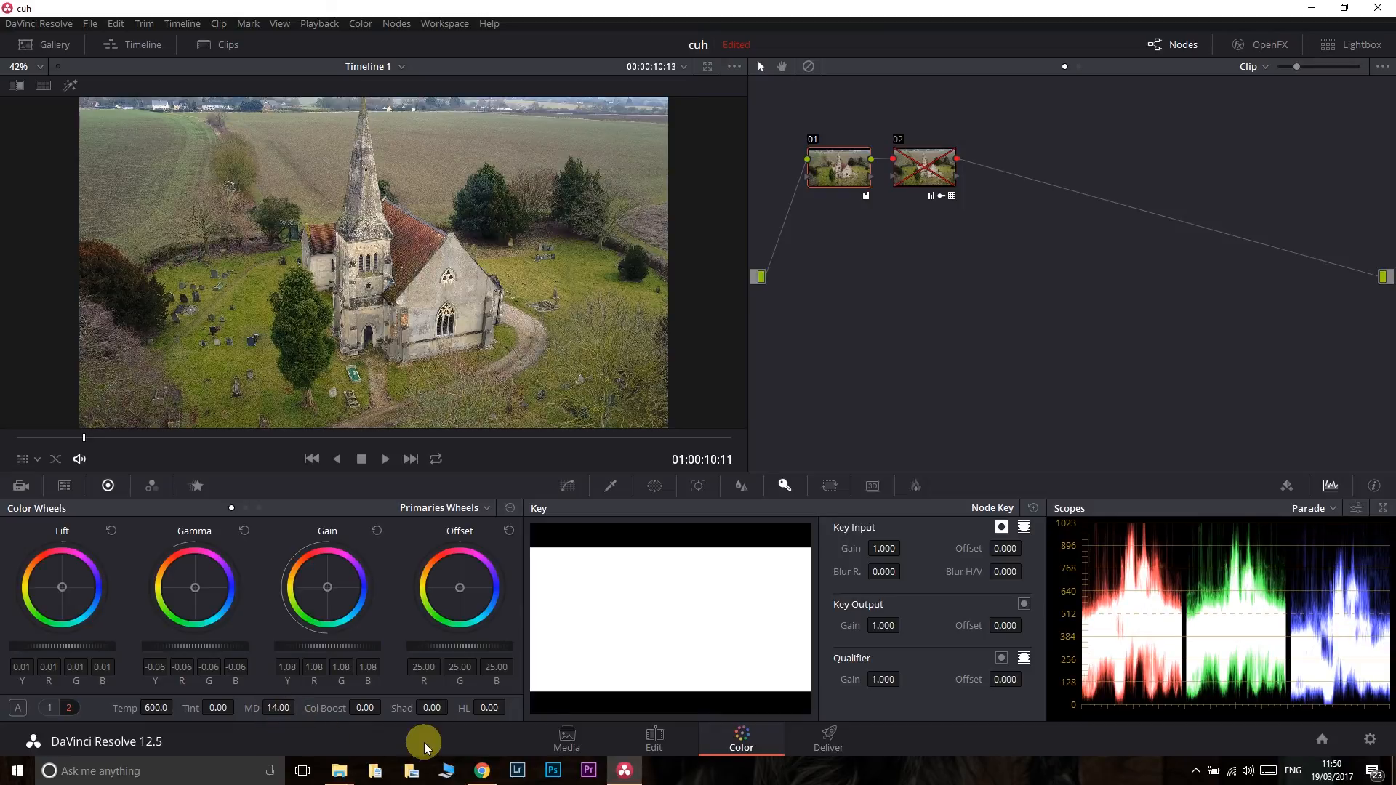
mouse_move(428, 702)
mouse_down()
mouse_move(446, 705)
mouse_move(413, 713)
mouse_up()
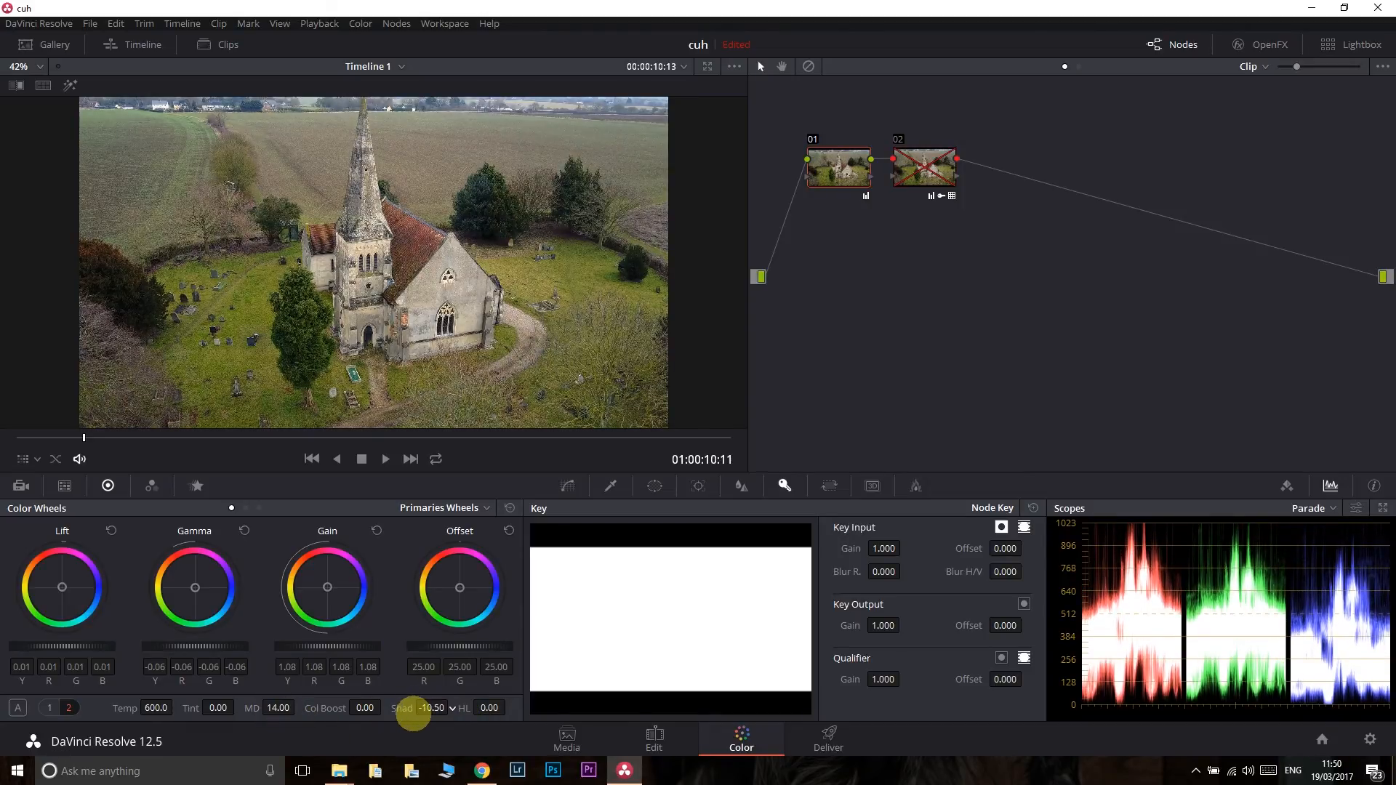
click(47, 707)
mouse_move(221, 711)
mouse_down()
mouse_move(274, 709)
mouse_move(146, 711)
mouse_move(148, 727)
mouse_move(274, 747)
mouse_move(211, 731)
mouse_up()
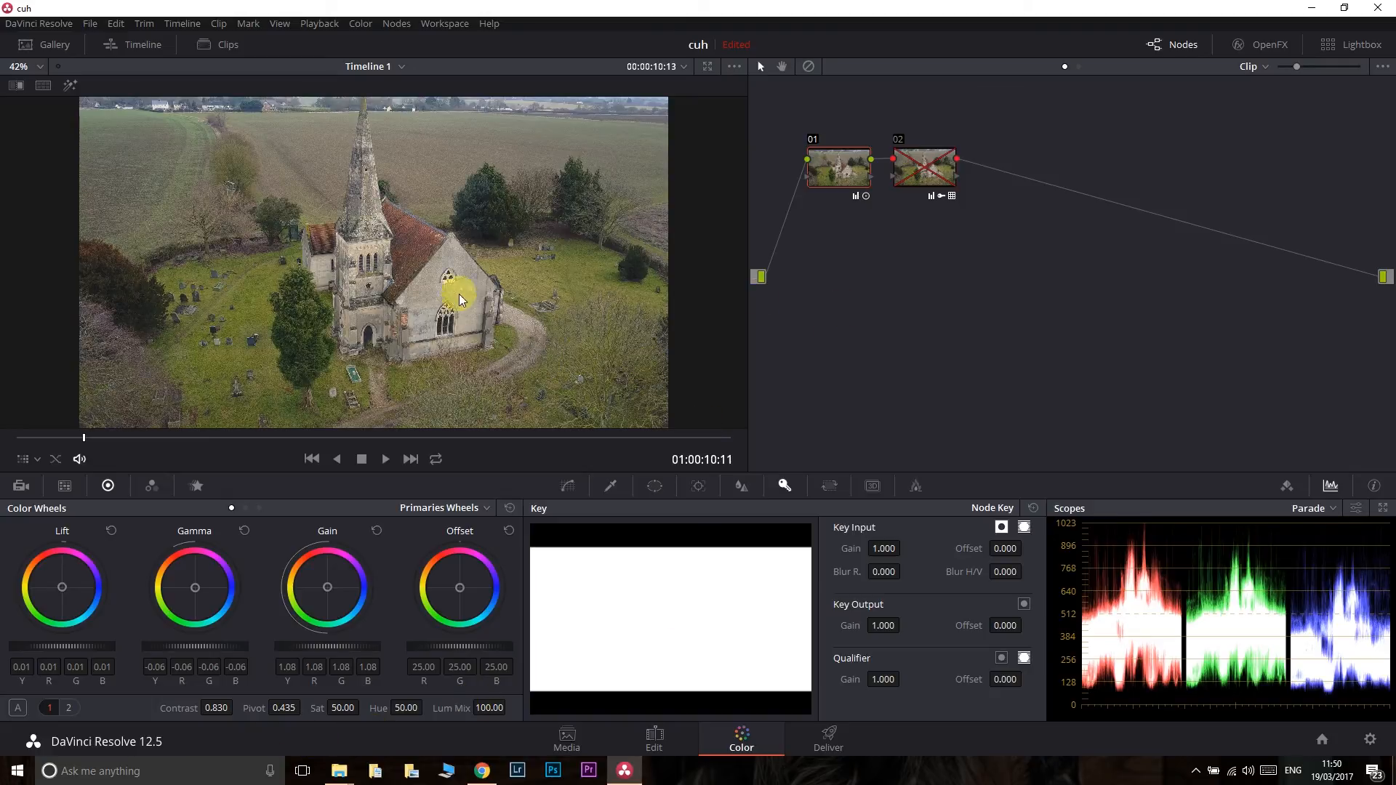
- Play the graded clip briefly in full screen to check the look, and return to the Color page
key(ctrl+f)
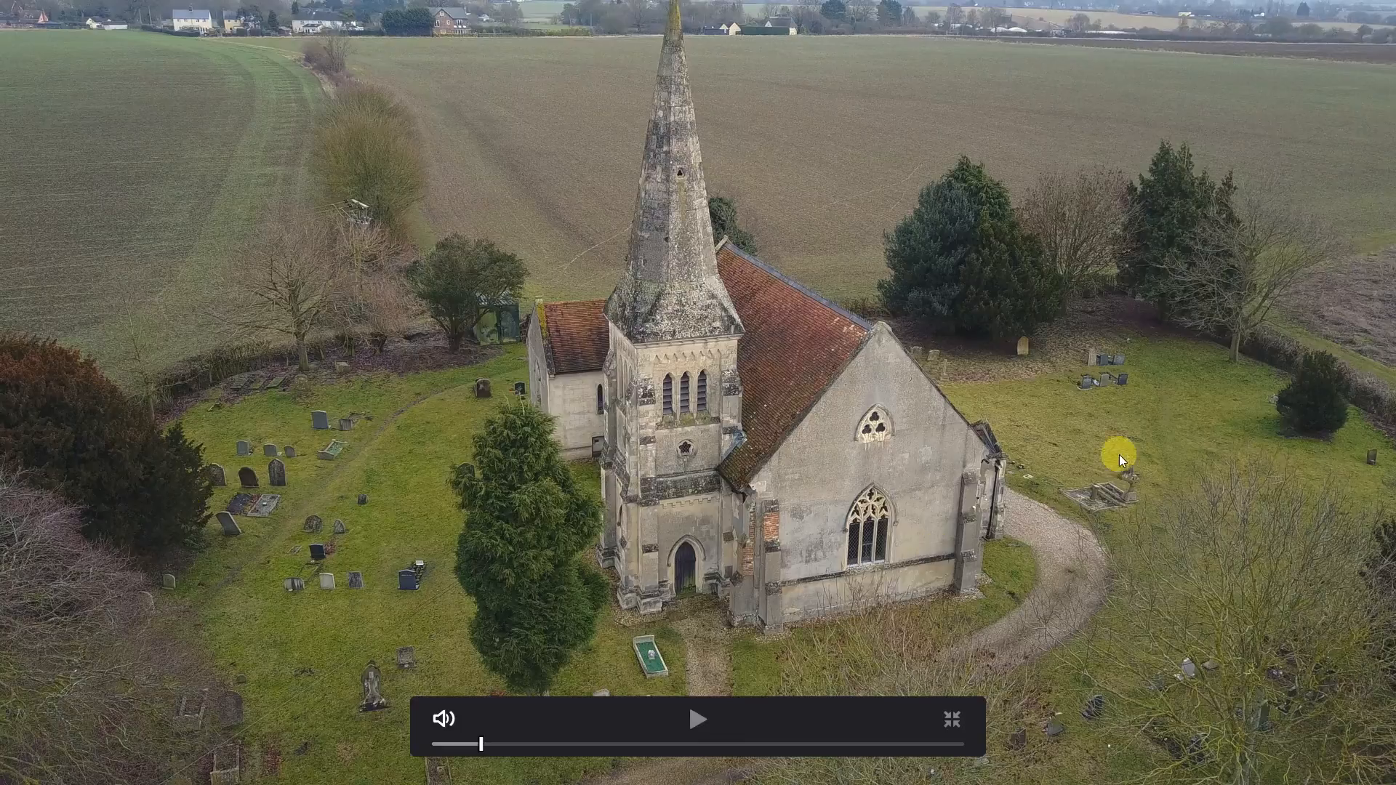
key(space)
key(space)
key(ctrl+f)
- Reset the grade on node 02 and look through the available 3D LUTs for that node
right_click(917, 170)
click(973, 182)
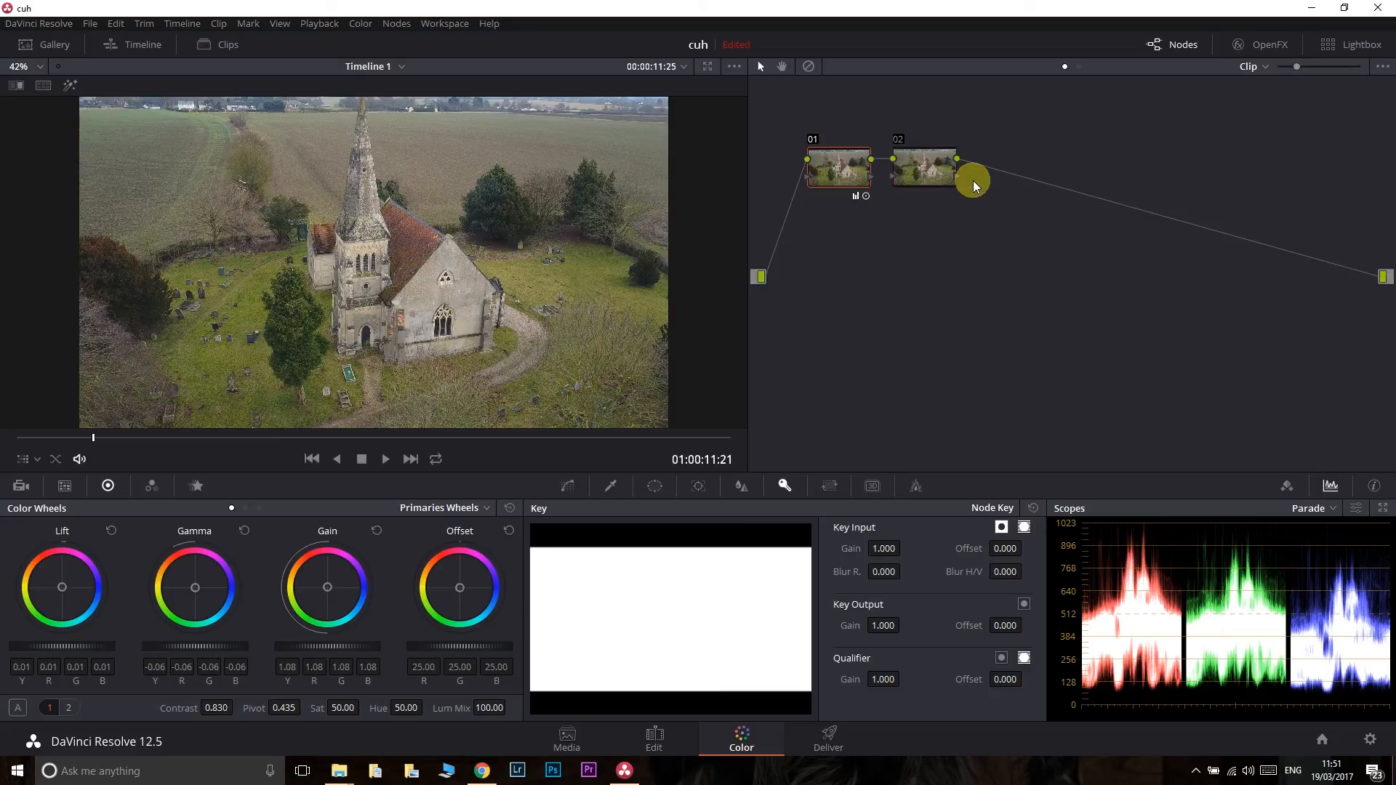
click(923, 165)
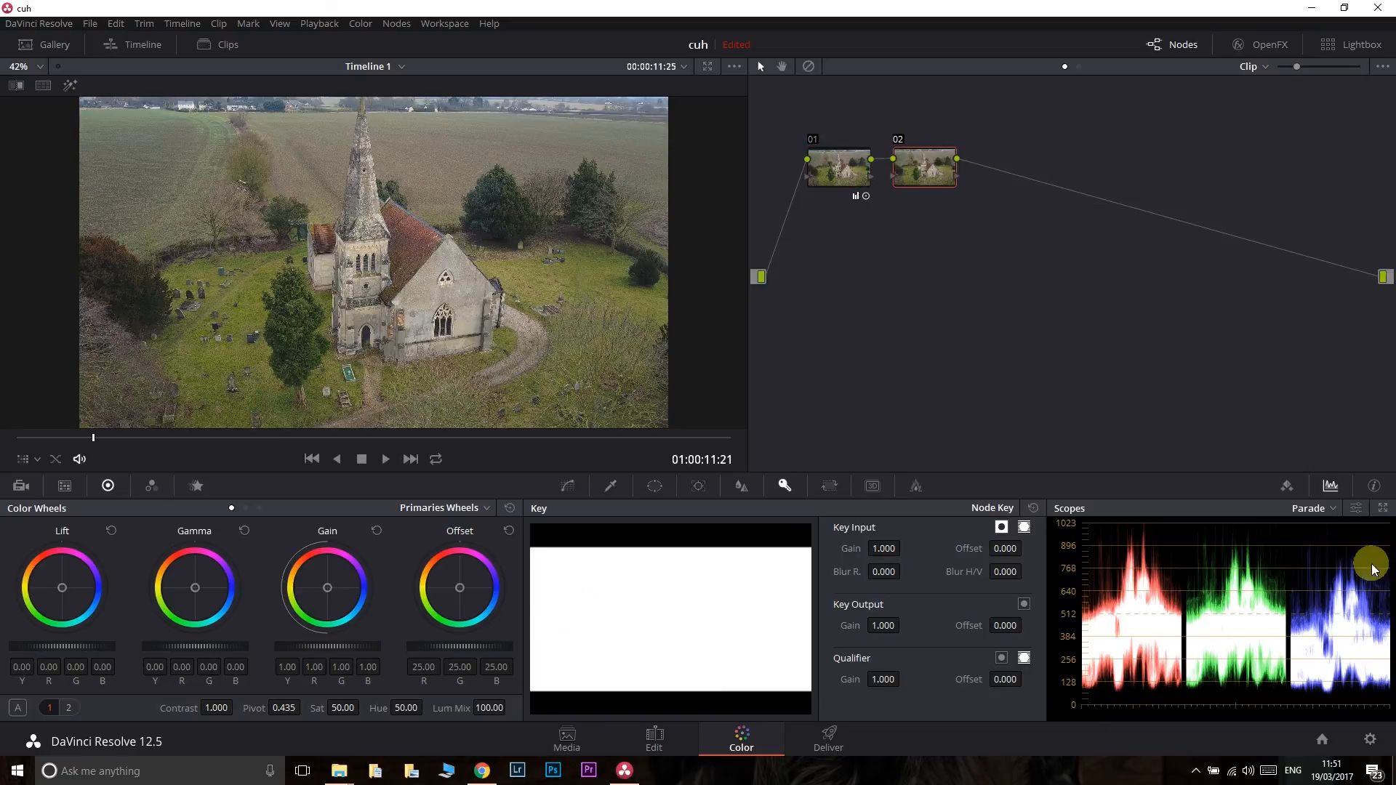
right_click(931, 172)
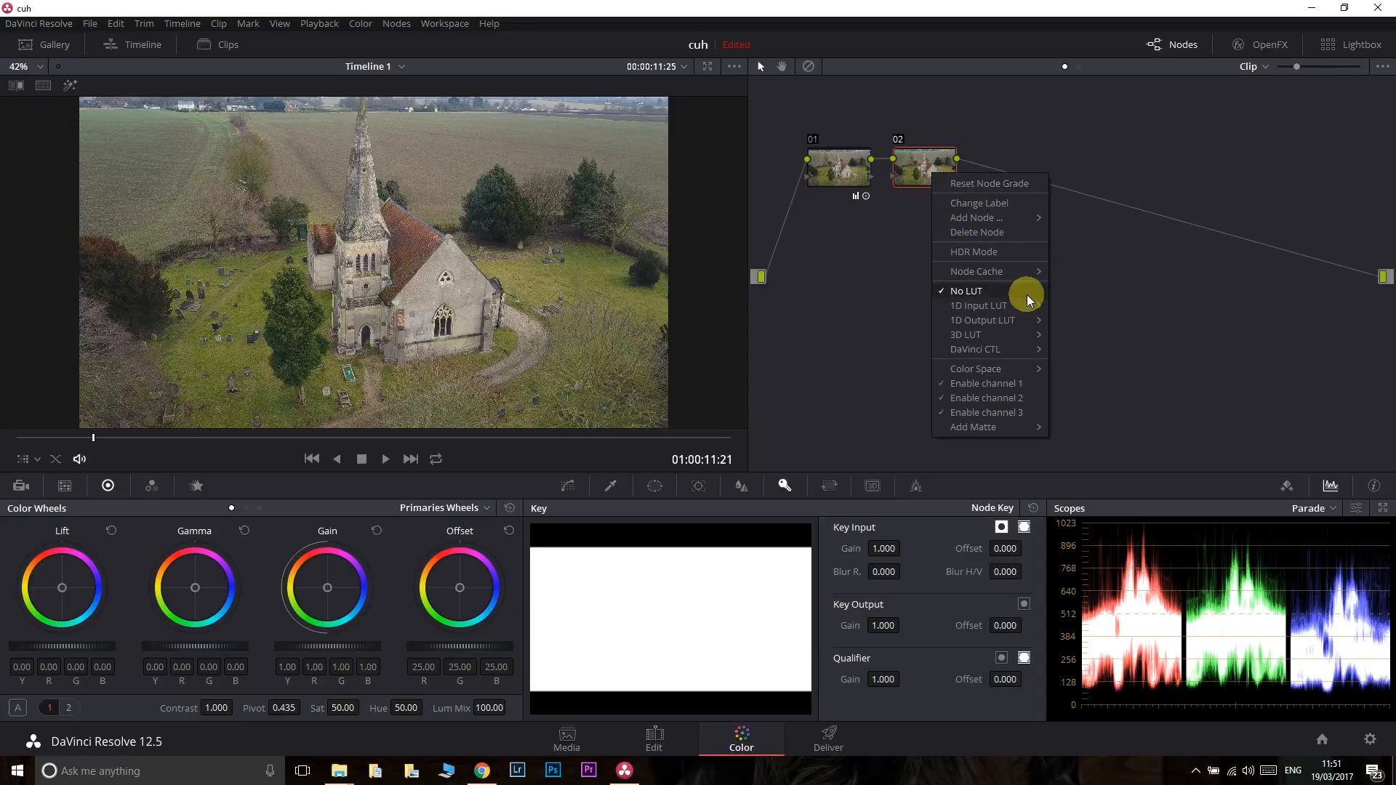
mouse_move(1001, 336)
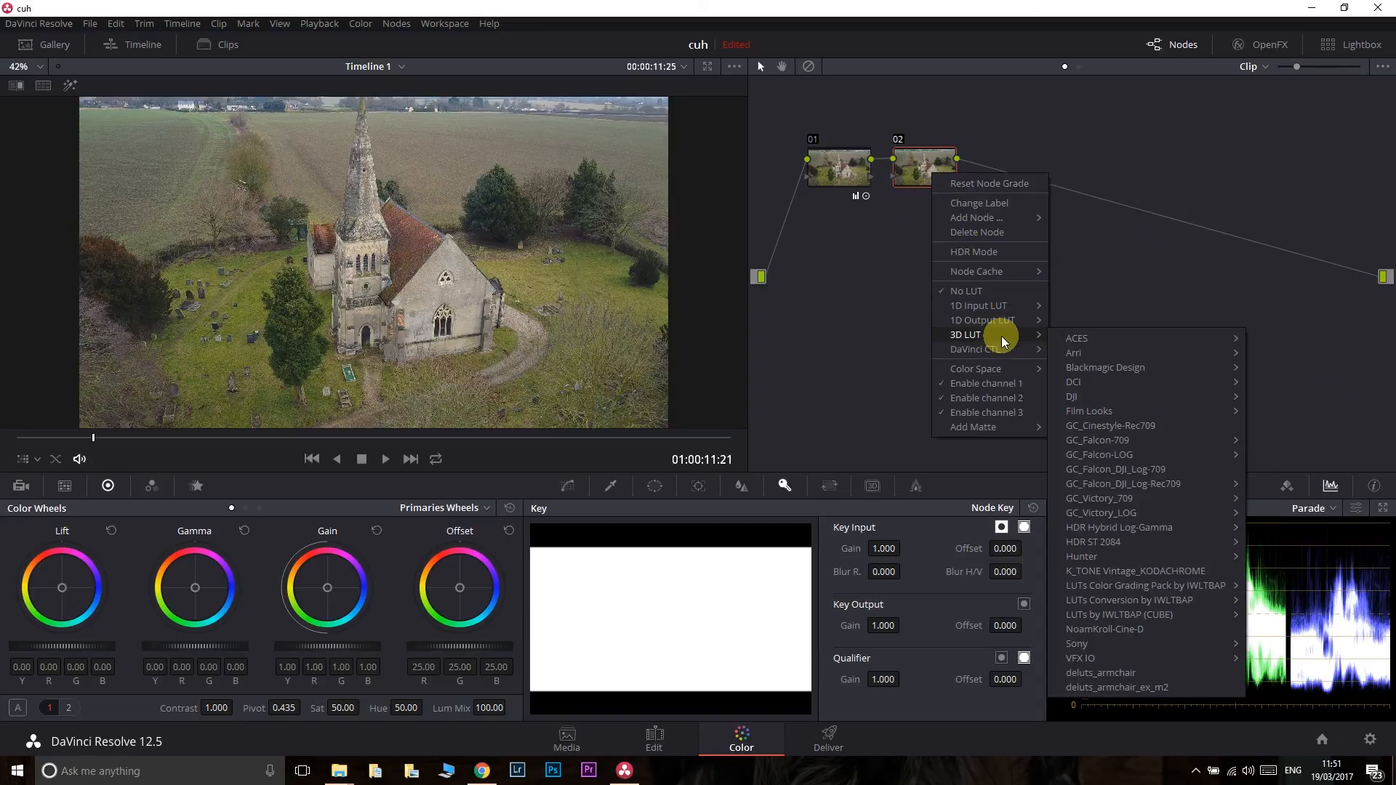
mouse_move(1117, 359)
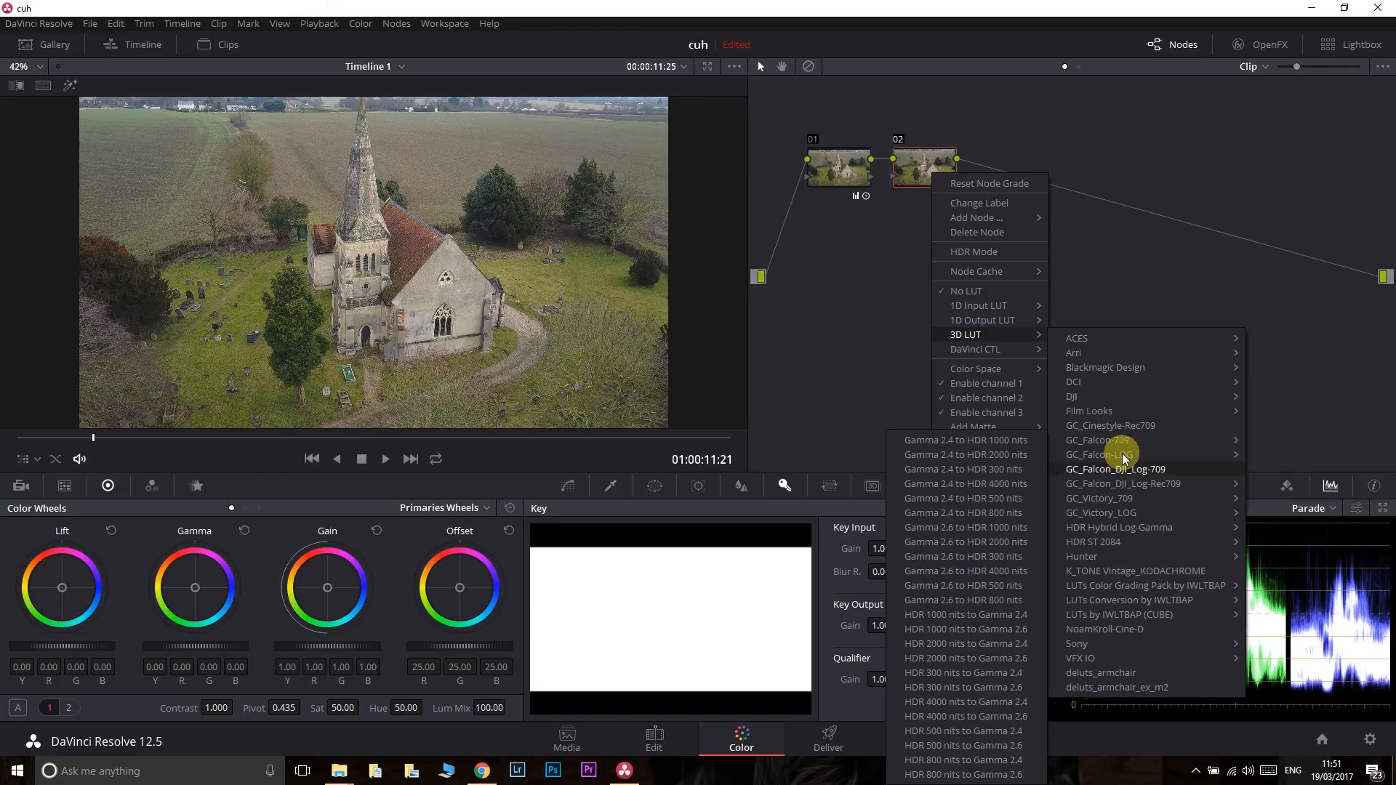
click(873, 329)
- Try a slight blue tint on node 01's Lift wheel and switch the color wheels to Log mode
click(827, 176)
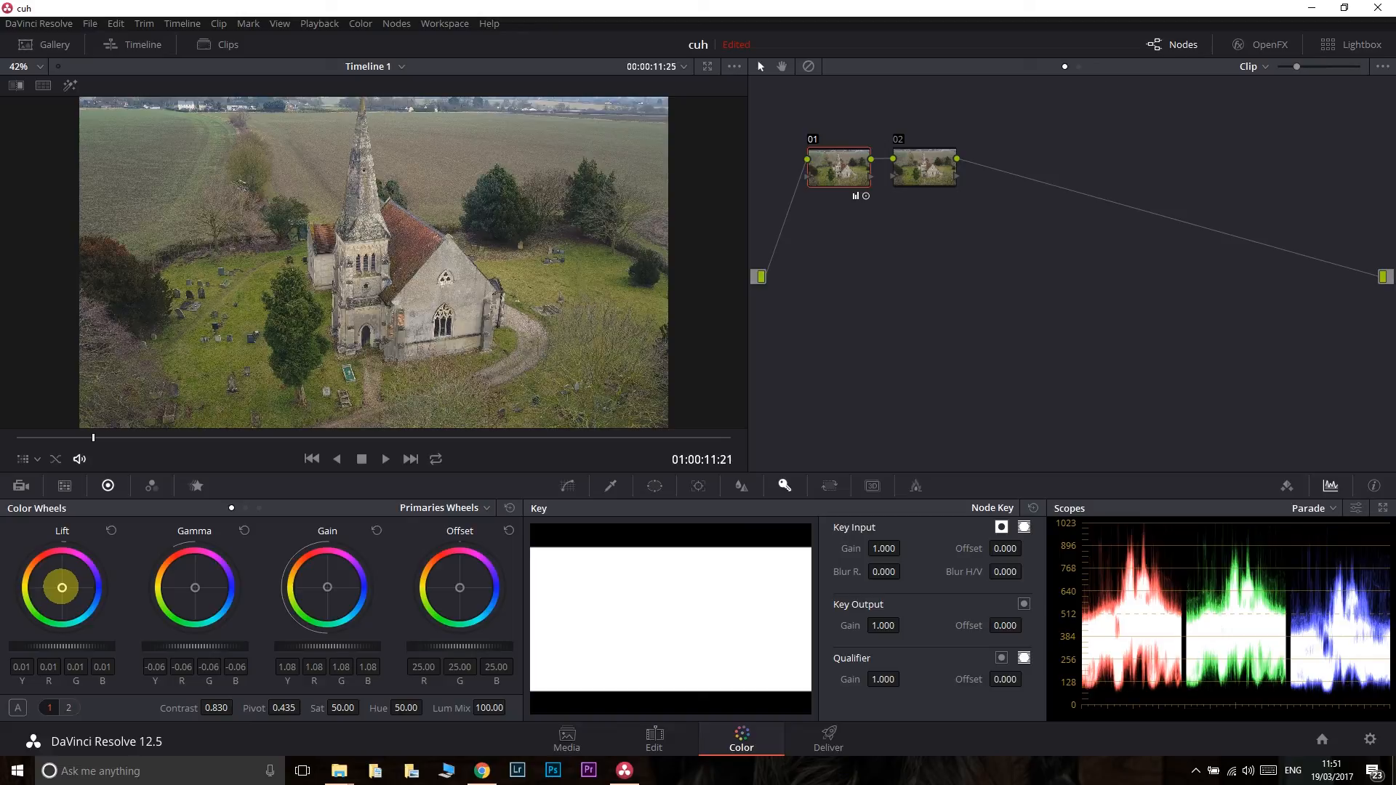
mouse_move(62, 588)
mouse_down()
mouse_move(97, 580)
mouse_move(62, 588)
mouse_up()
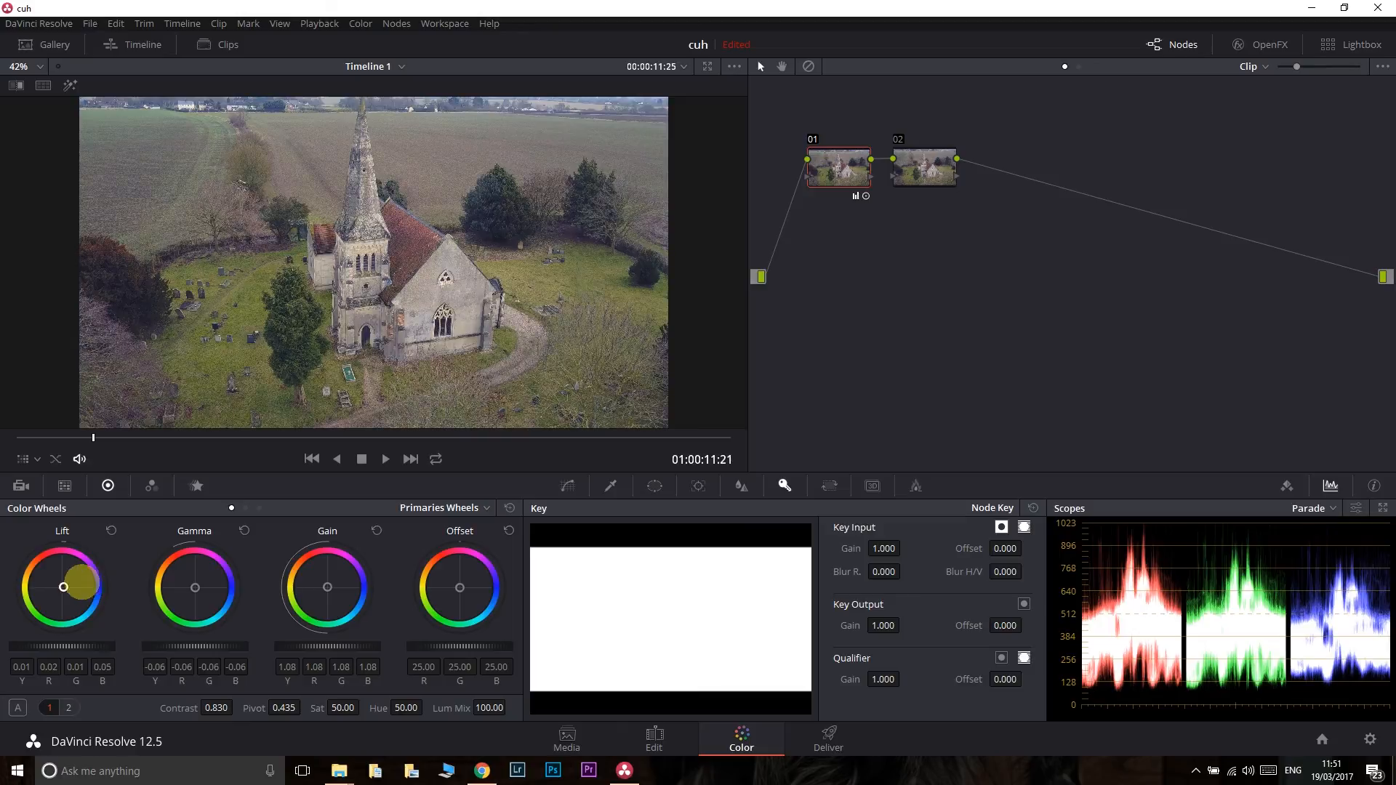
click(256, 509)
click(260, 508)
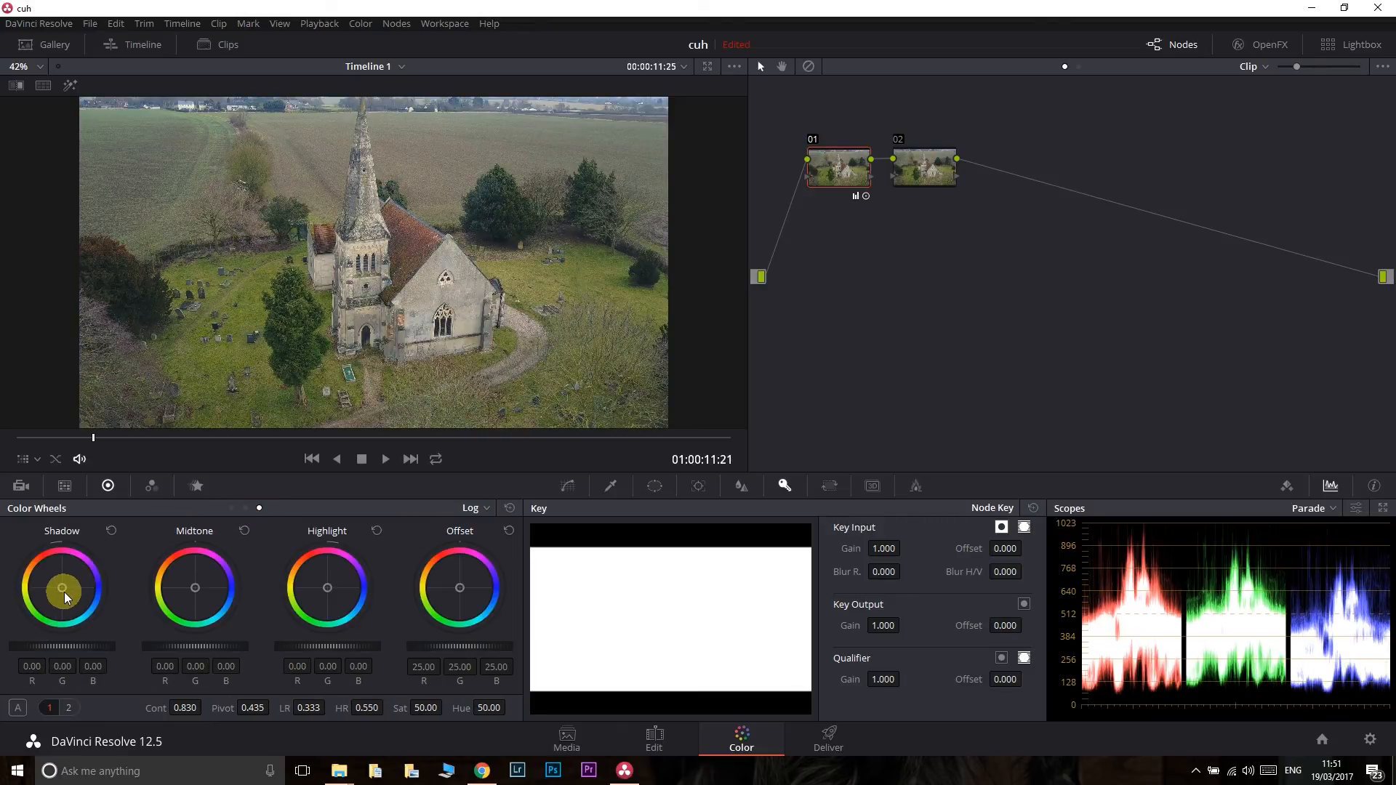
- Try out color tints on node 01's Log Shadow and Highlight wheels, and reset both wheels
drag(64, 591, 109, 585)
drag(329, 587, 175, 524)
drag(304, 704, 419, 454)
click(375, 531)
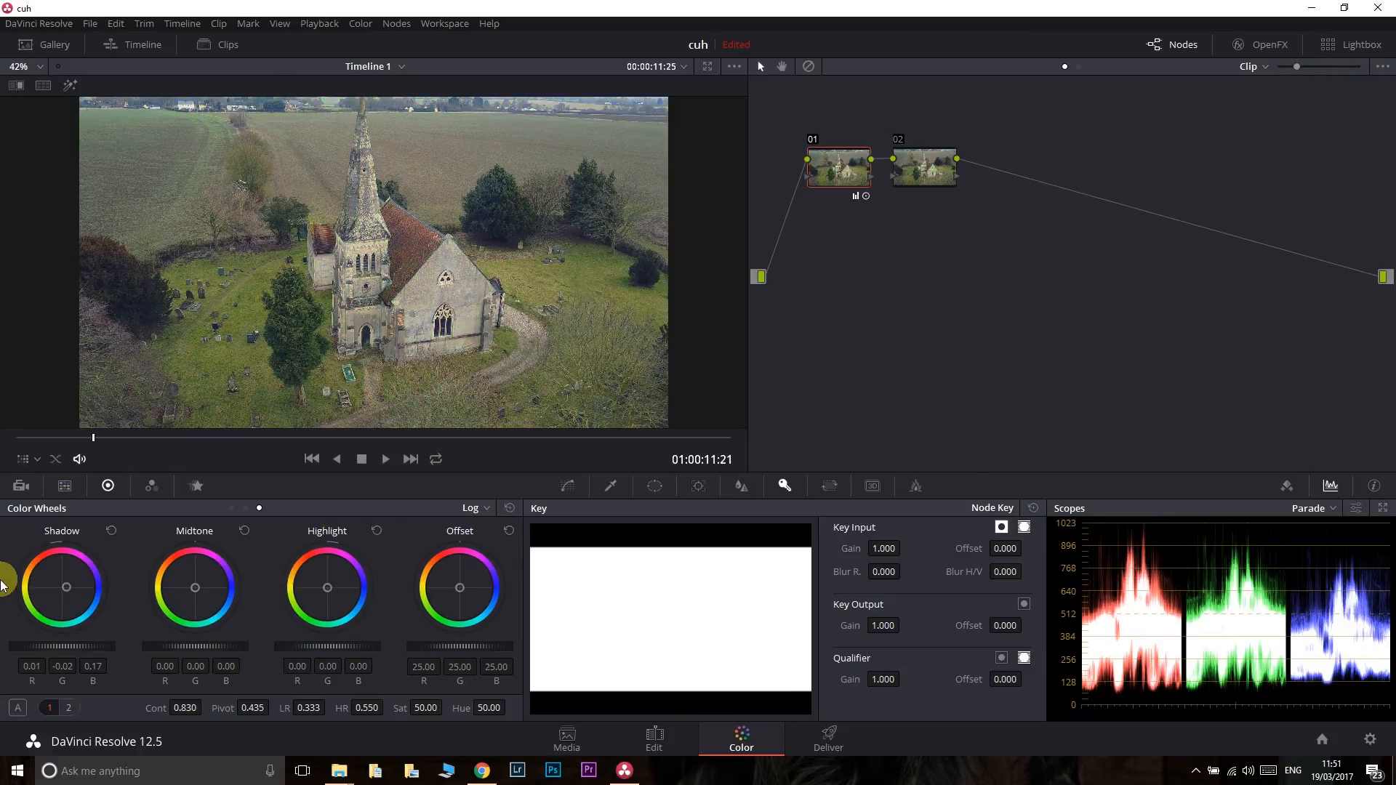
click(112, 532)
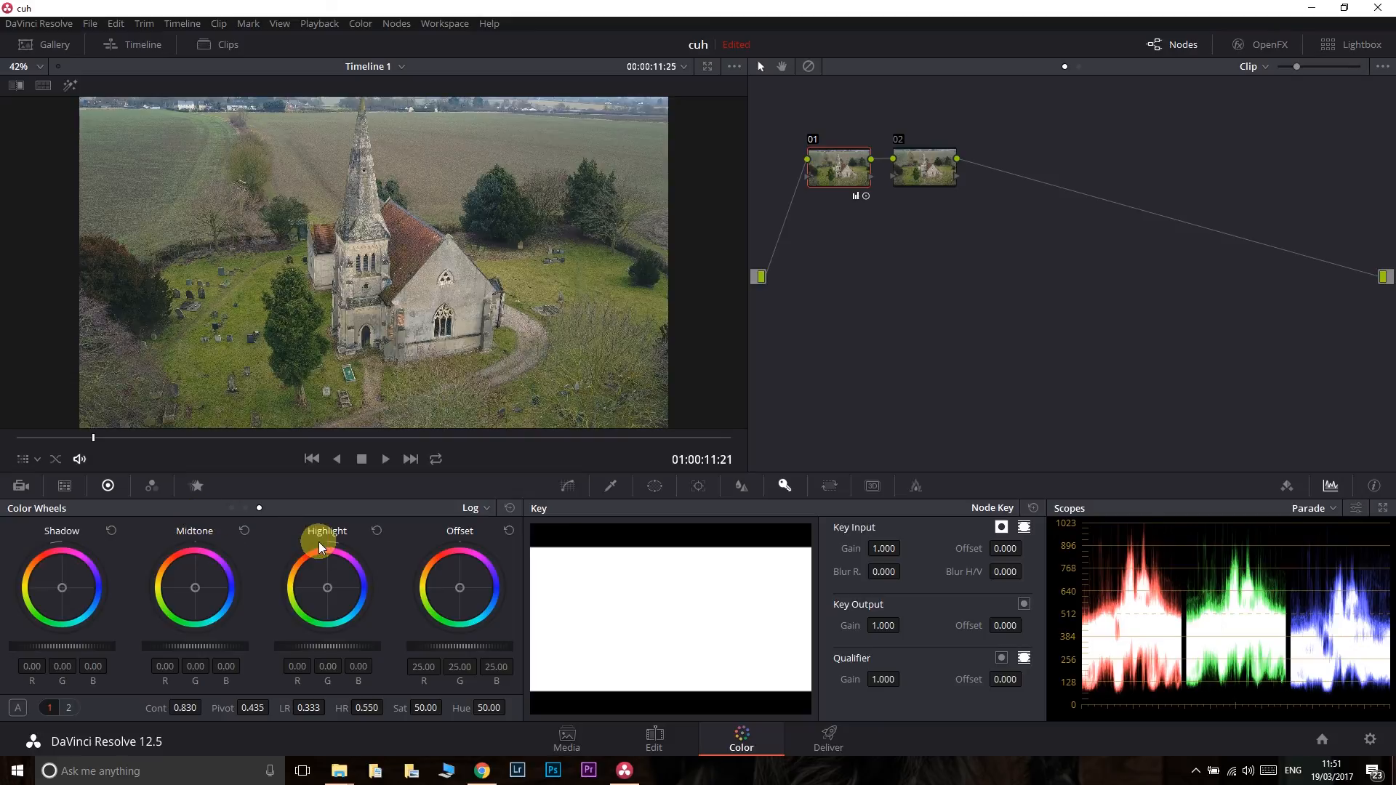
- Apply the K_TONE Vintage_KODACHROME 3D LUT to node 02 and set its Key Output Gain to 0.429
click(929, 159)
right_click(928, 164)
mouse_move(959, 332)
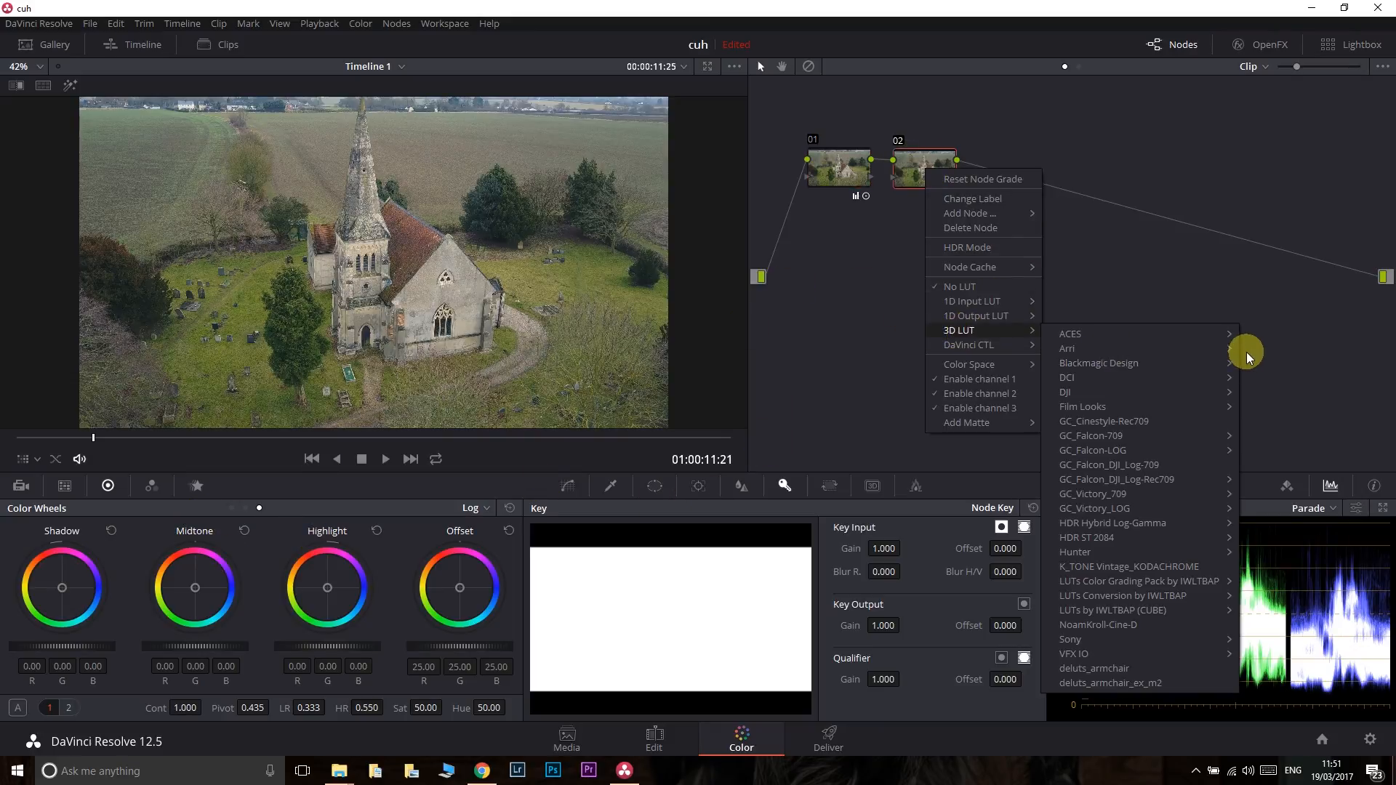
click(1114, 569)
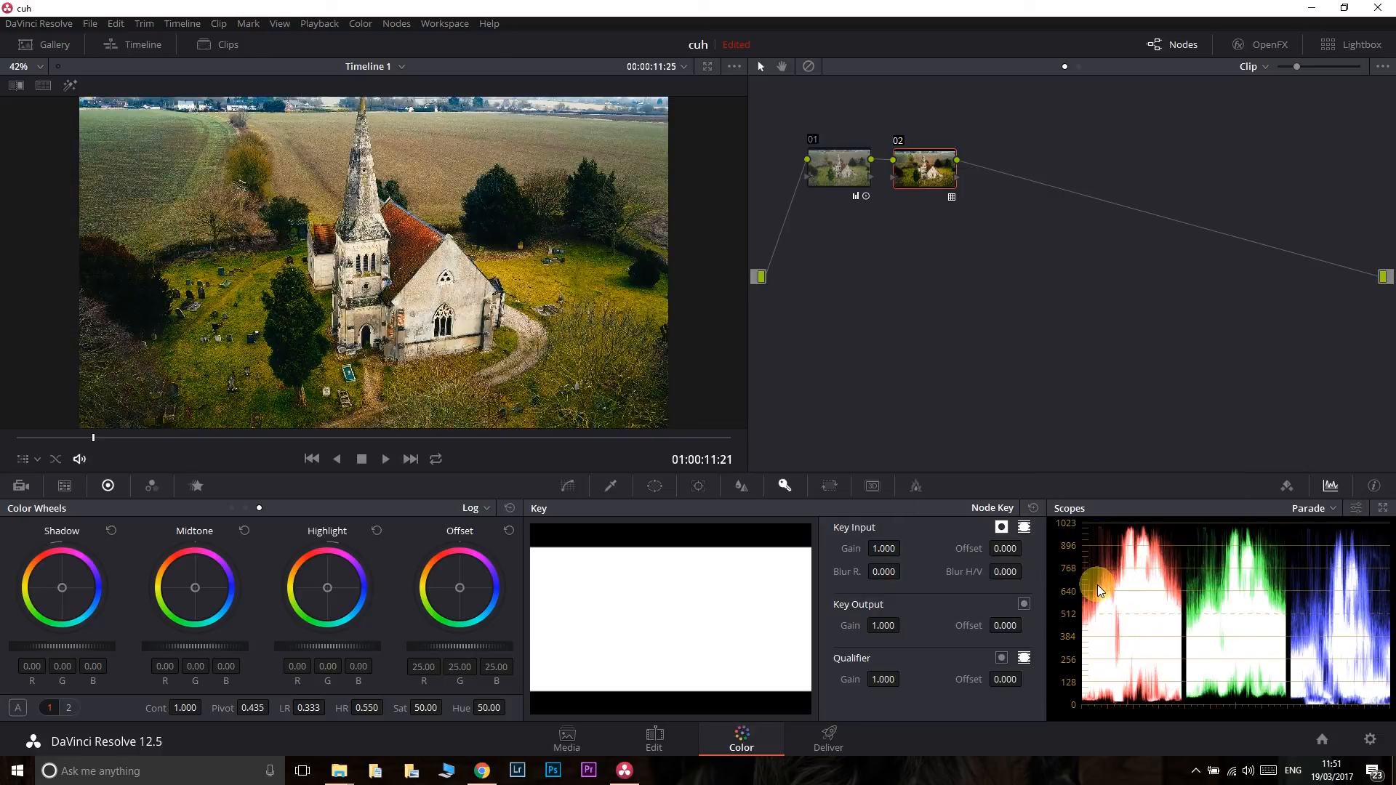
drag(879, 626, 459, 651)
- Switch the bypass of all grades on and off repeatedly to compare the ungraded and graded image
click(807, 68)
click(808, 67)
click(808, 68)
click(808, 67)
click(808, 68)
click(808, 67)
click(808, 68)
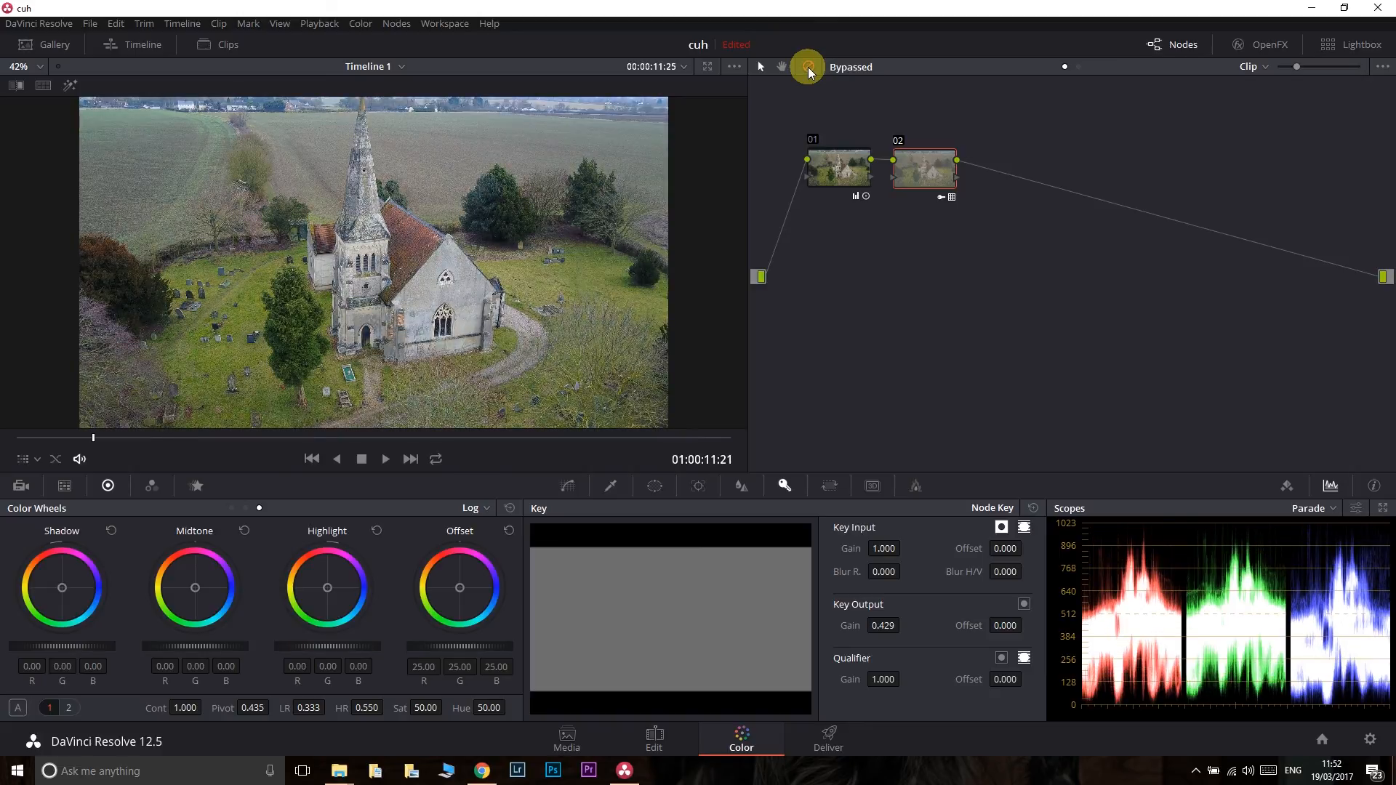
- Compare the ungraded and graded image in full screen, play the graded clip briefly, and return to the Color page
key(ctrl+f)
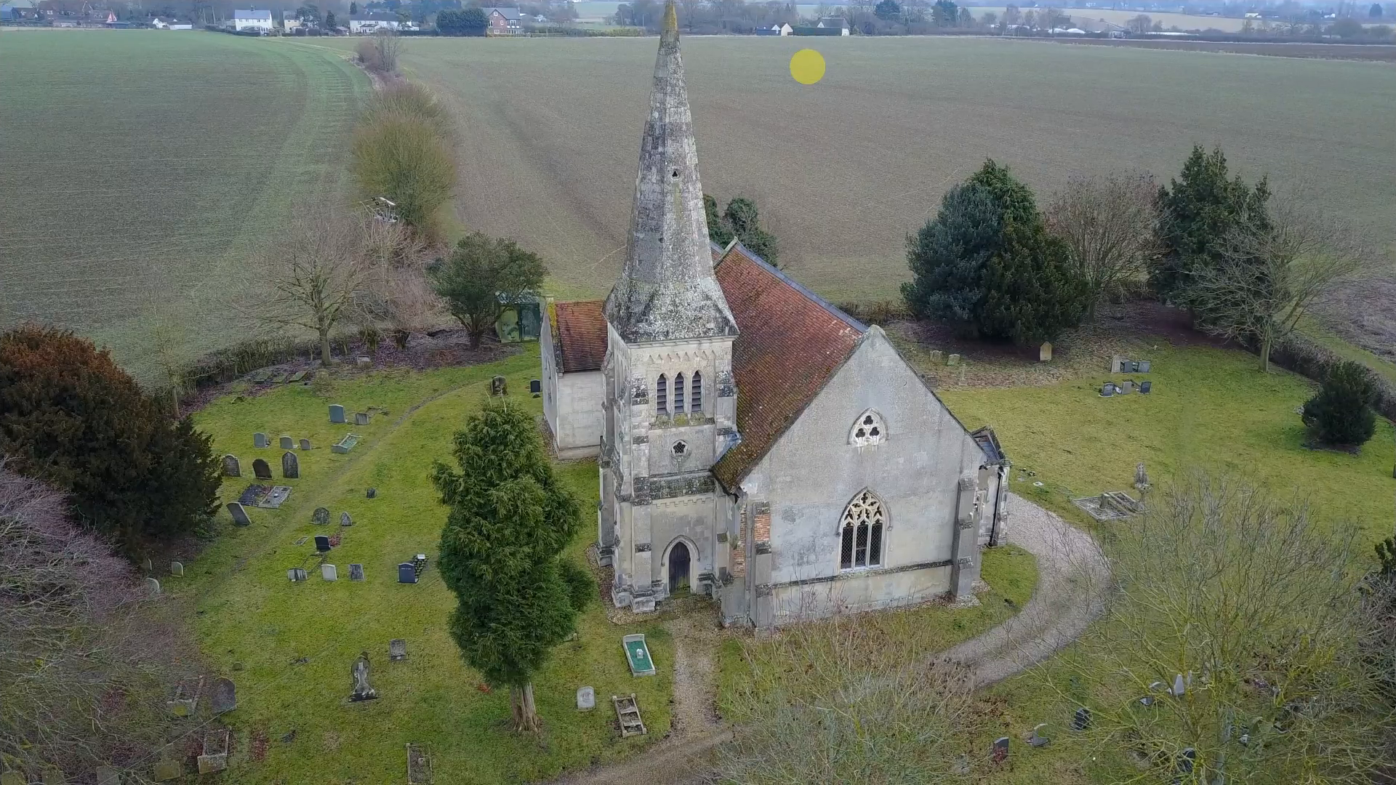
key(ctrl+f)
click(808, 68)
key(ctrl+f)
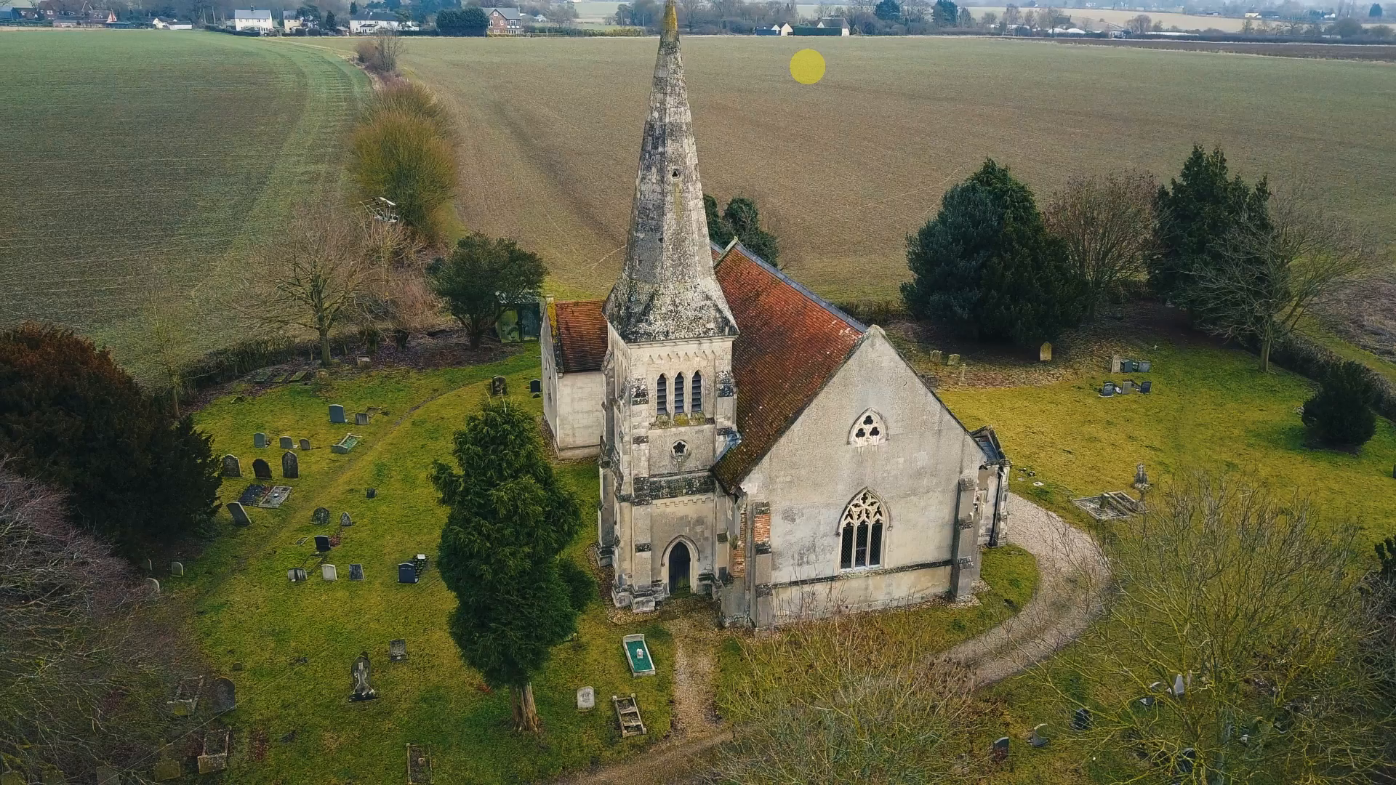
key(space)
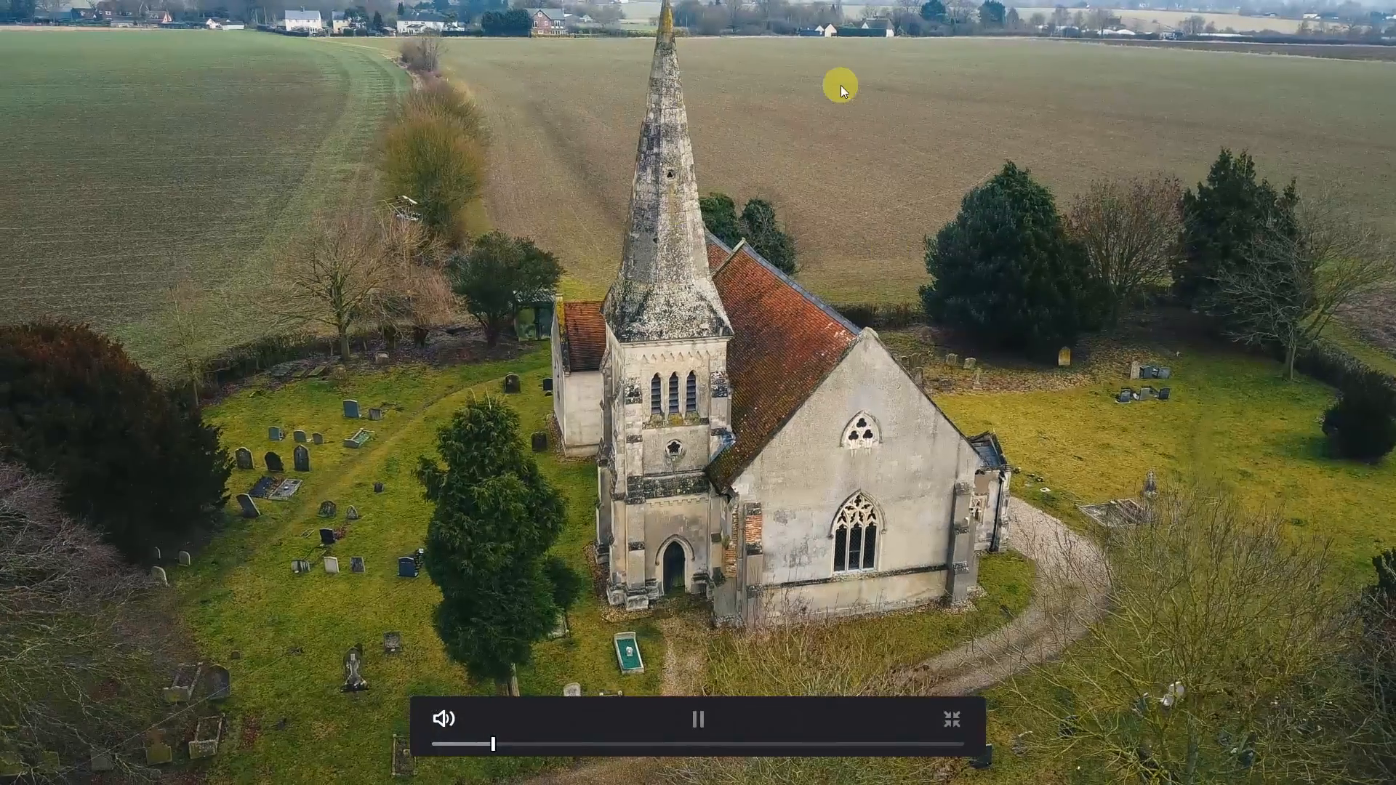
key(space)
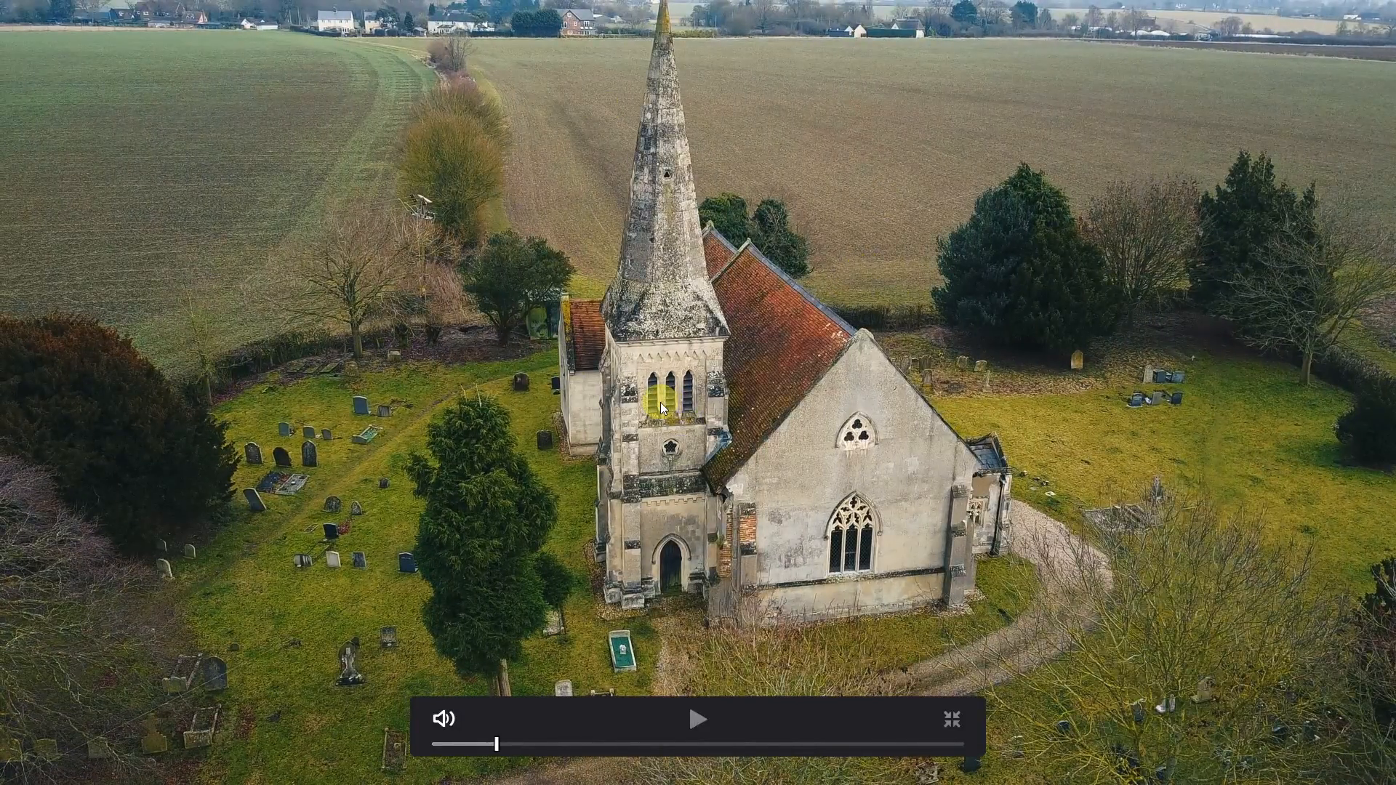
key(ctrl+f)
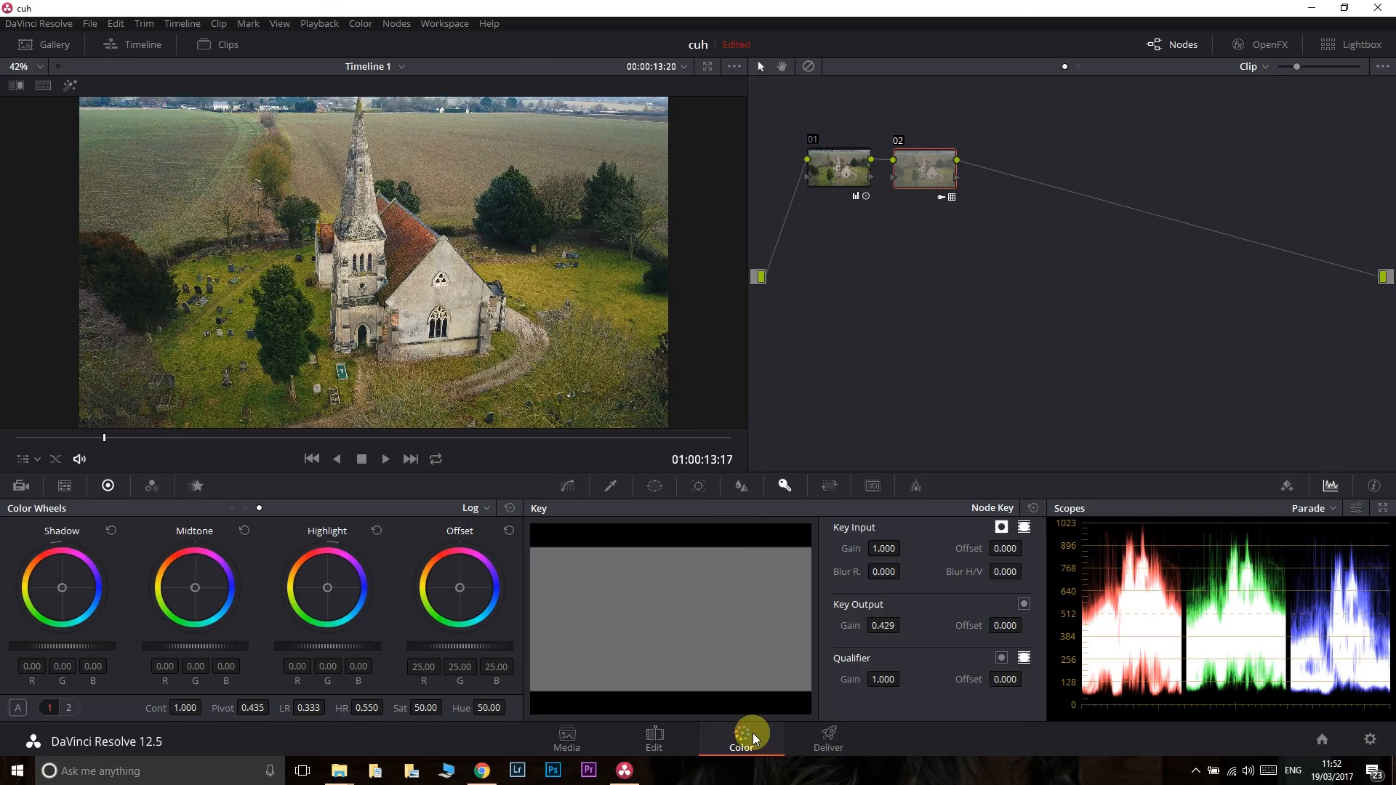
- On the Deliver page, select the YouTube 1080p render preset, and switch to the Custom render settings
click(827, 739)
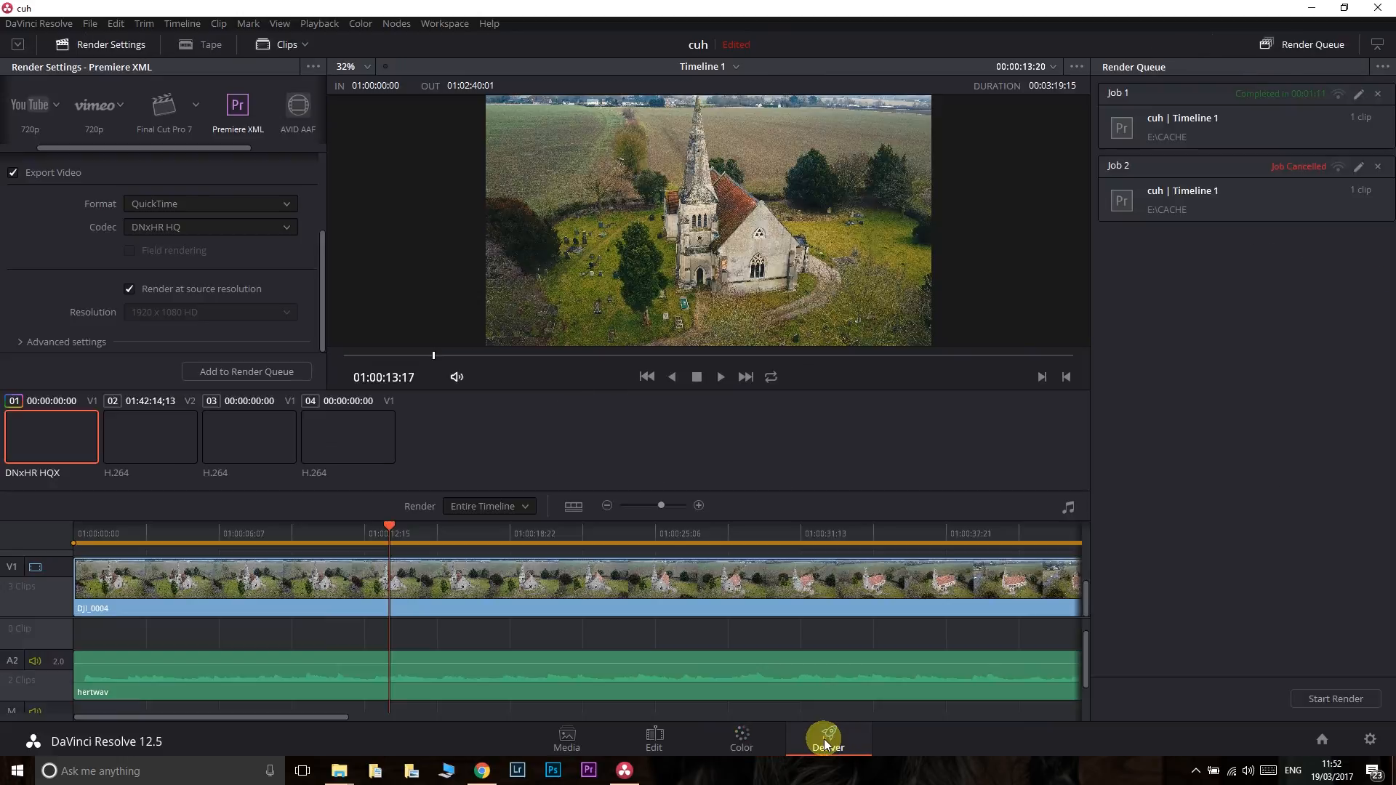
click(33, 104)
click(57, 105)
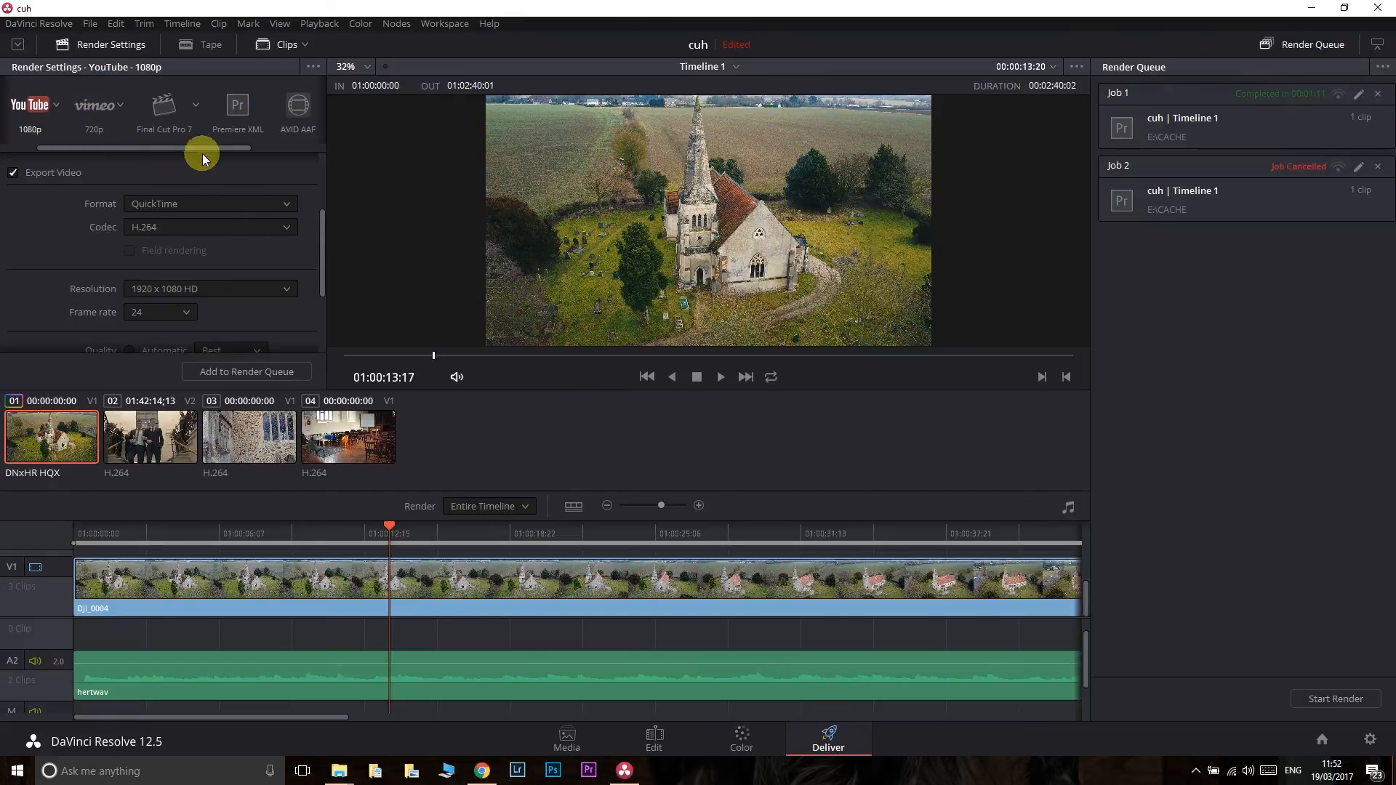
drag(158, 144, 81, 149)
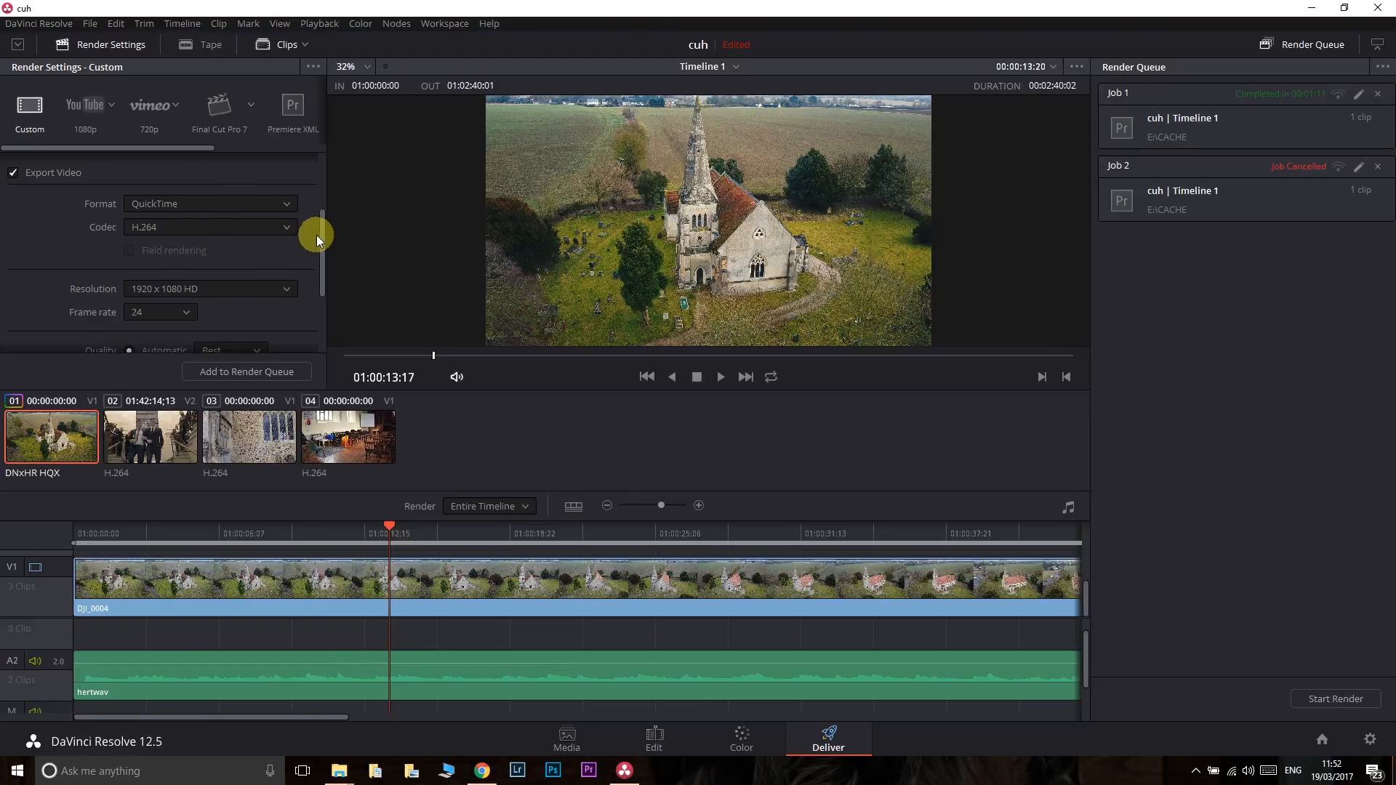
drag(320, 229, 355, 147)
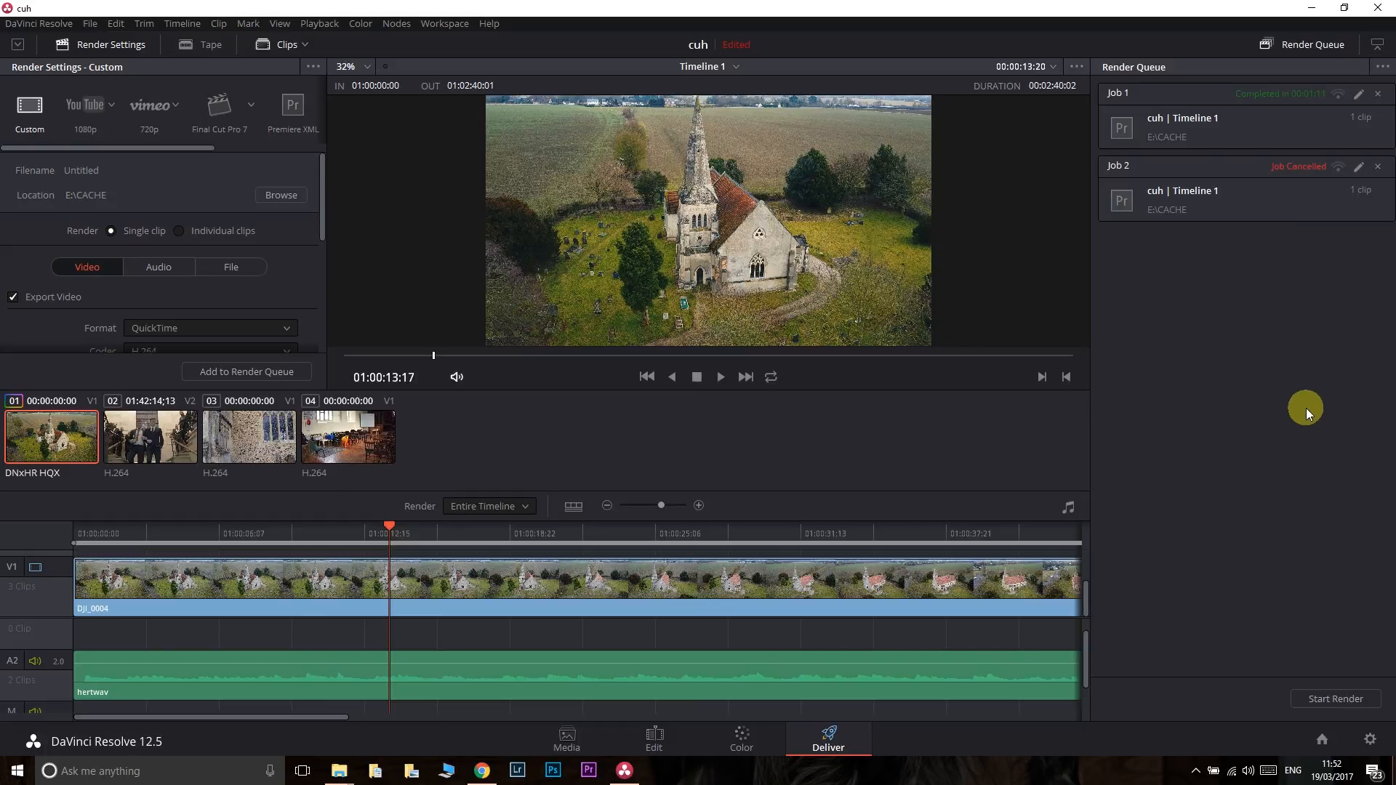